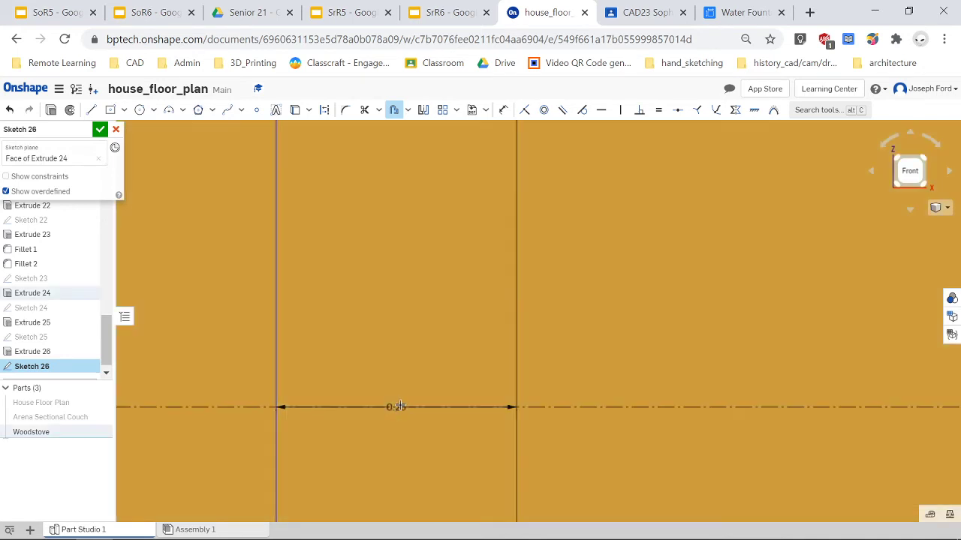
- Offset the rounded rectangle's left edge outward by 1 in and try to include its adjoining corner arc and upper edge
{"action": "left_click", "coordinate": [396, 408]}
{"action": "key", "text": "Return"}
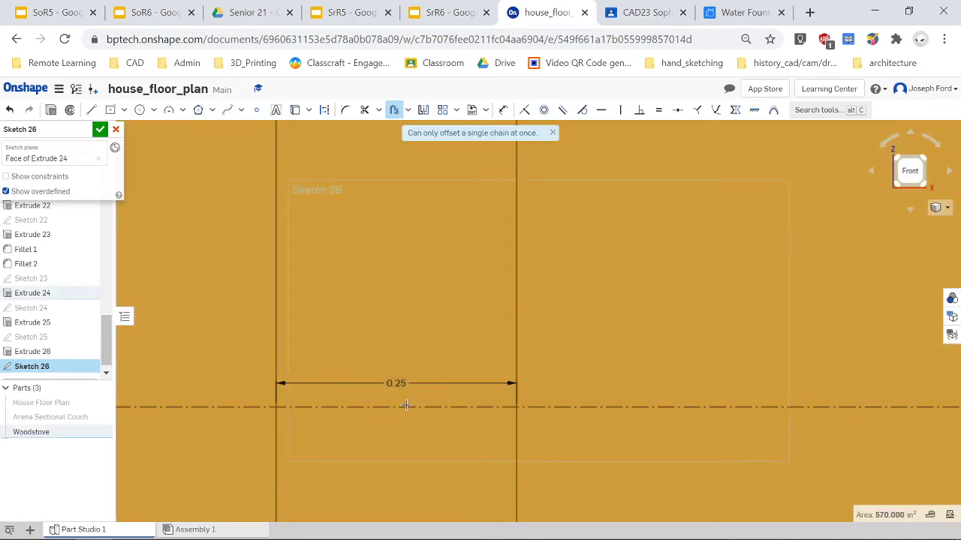
{"action": "scroll", "coordinate": [405, 398], "scroll_direction": "down", "scroll_amount": 8}
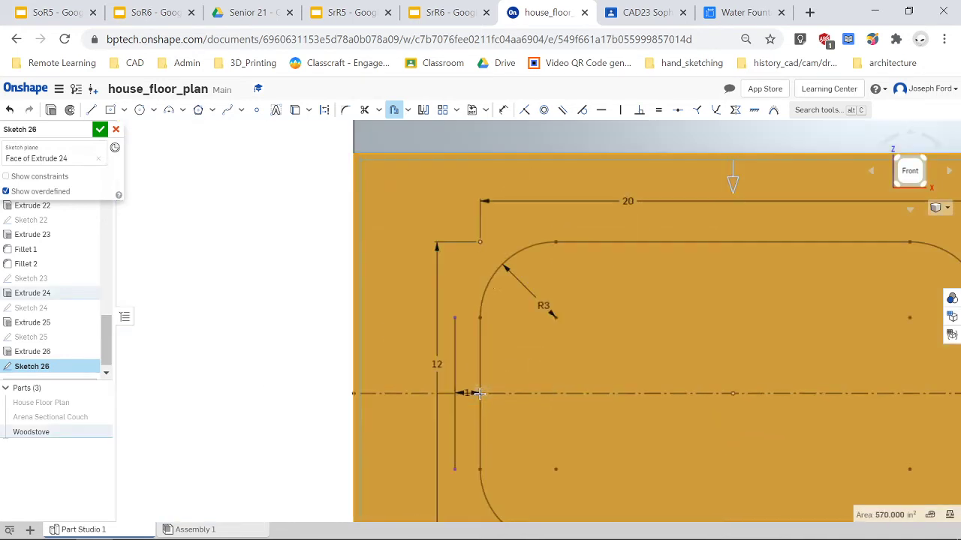
{"action": "left_click", "coordinate": [483, 295]}
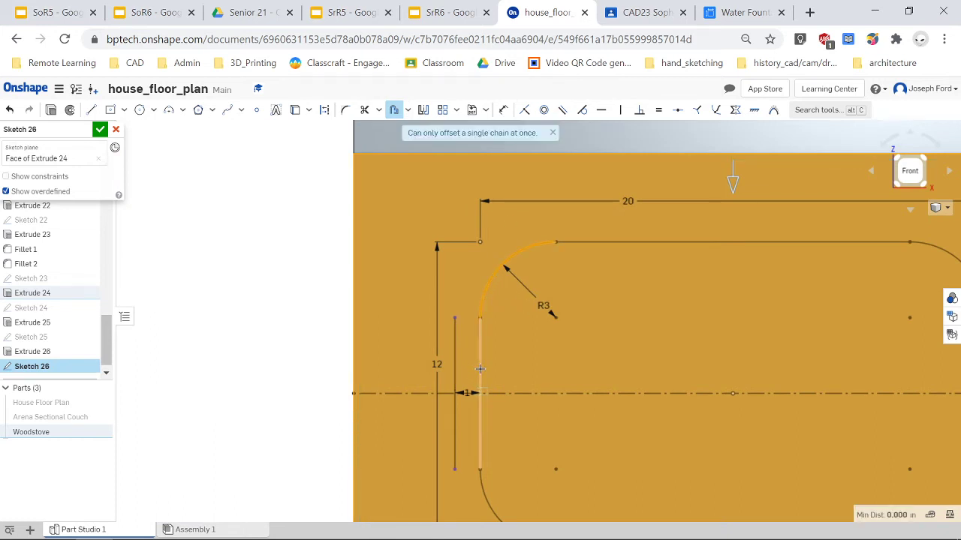
{"action": "left_click", "coordinate": [636, 243]}
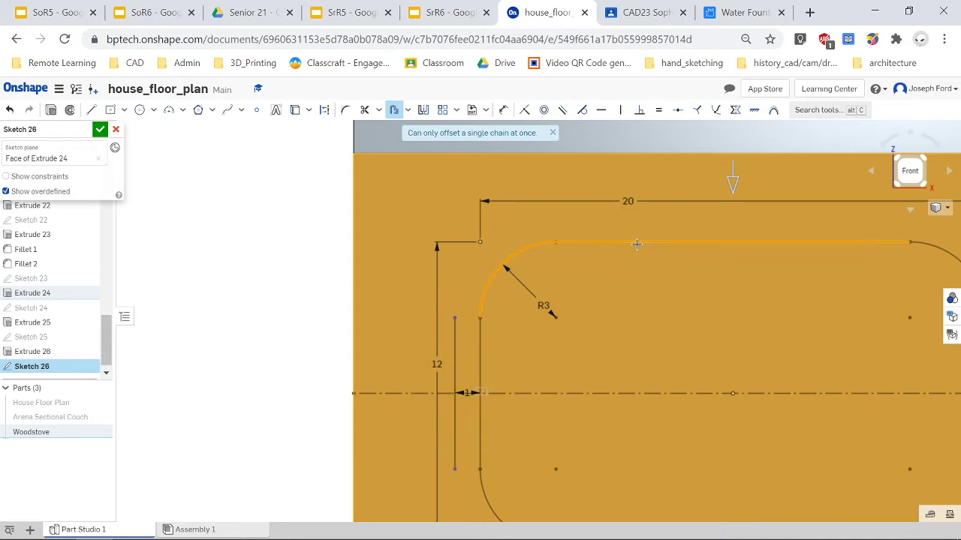
{"action": "left_click", "coordinate": [516, 250]}
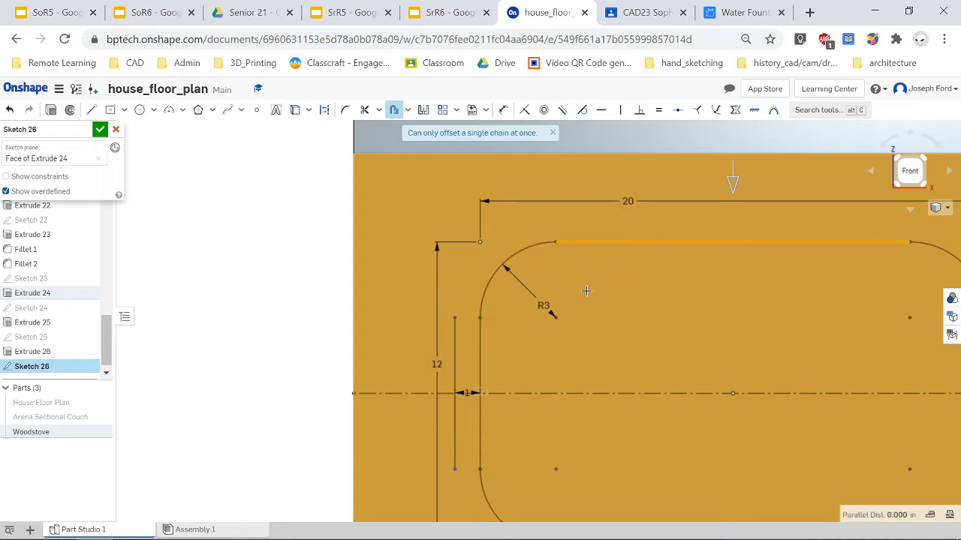
{"action": "left_click", "coordinate": [579, 326]}
{"action": "scroll", "coordinate": [676, 406], "scroll_direction": "down", "scroll_amount": 8}
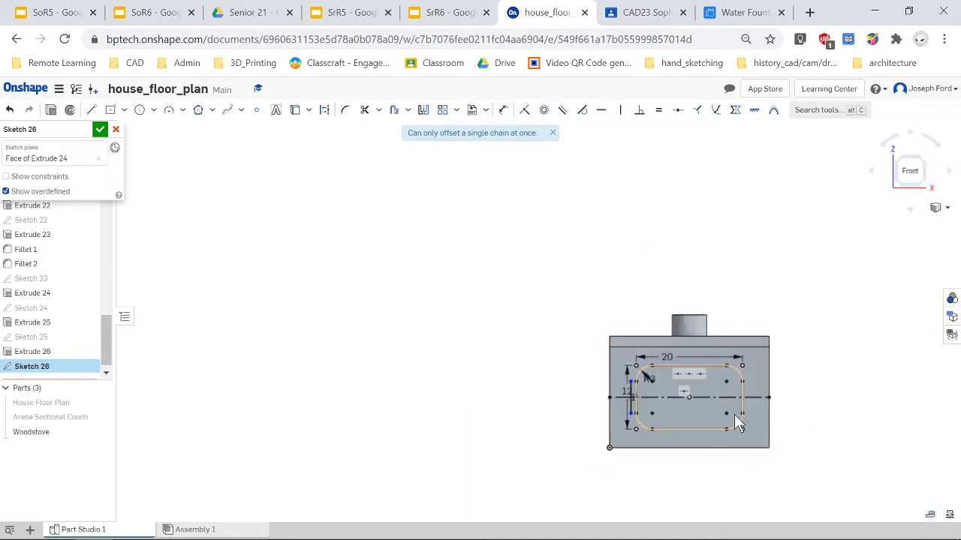
{"action": "scroll", "coordinate": [734, 414], "scroll_direction": "up", "scroll_amount": 5}
{"action": "scroll", "coordinate": [717, 403], "scroll_direction": "up", "scroll_amount": 1}
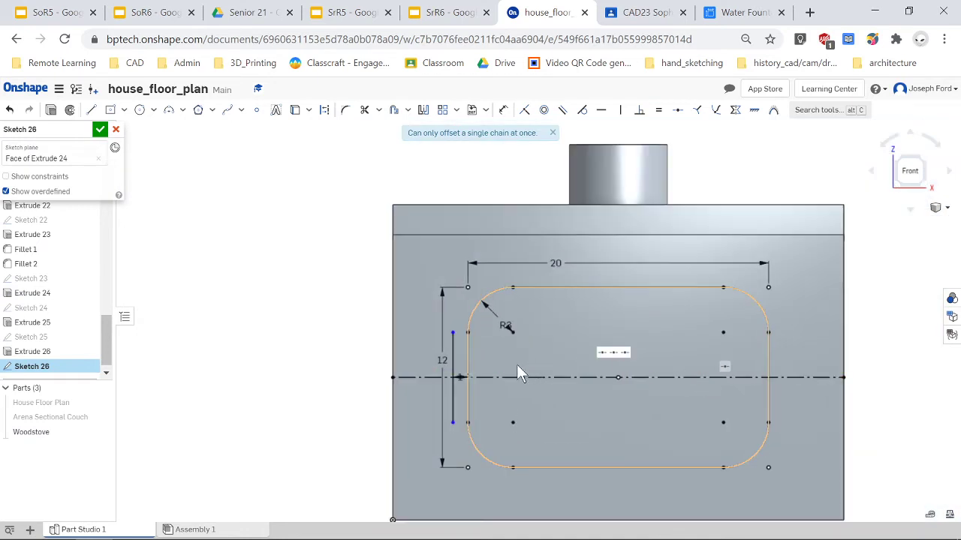
- Delete the single offset line beside the rounded rectangle, along with its dimension
{"action": "key", "text": "Escape"}
{"action": "left_click", "coordinate": [454, 372]}
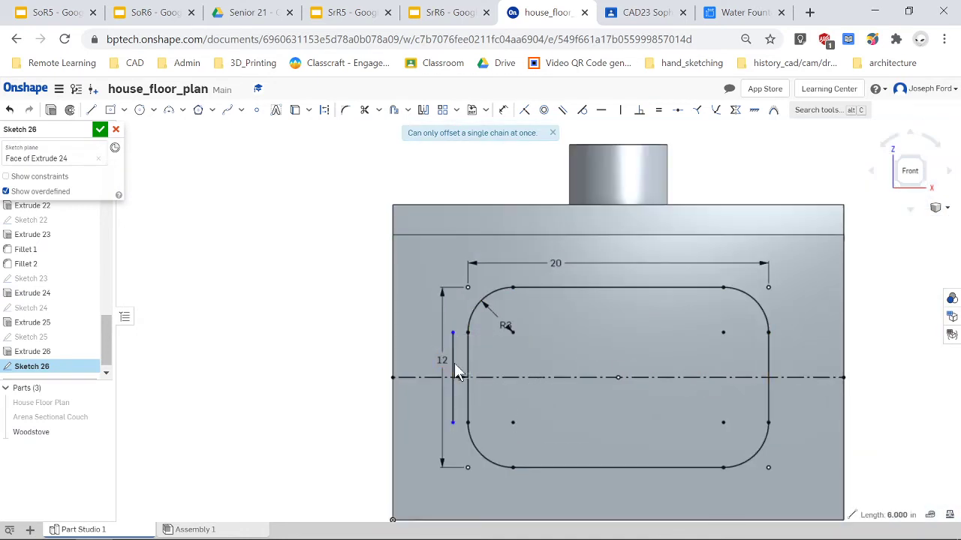
{"action": "left_click", "coordinate": [470, 363]}
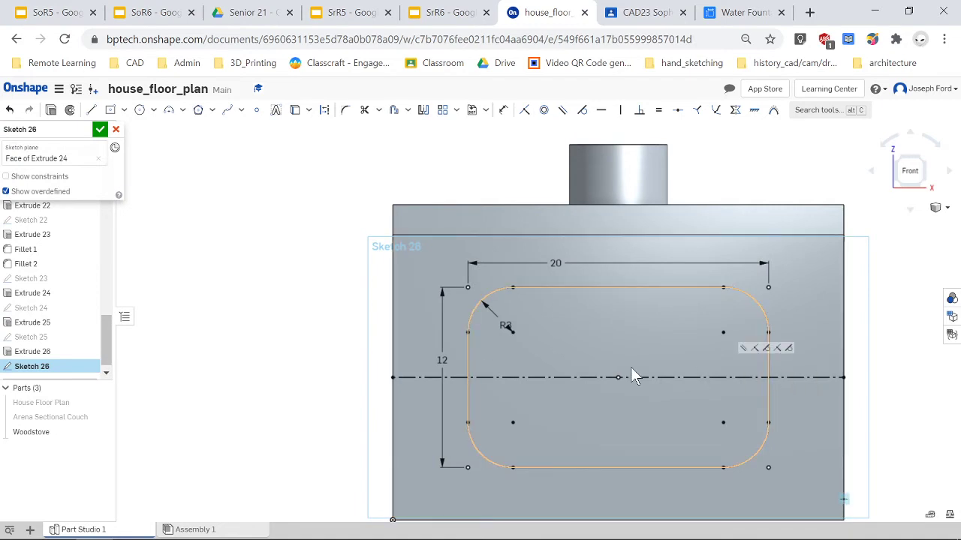
{"action": "left_click", "coordinate": [372, 399]}
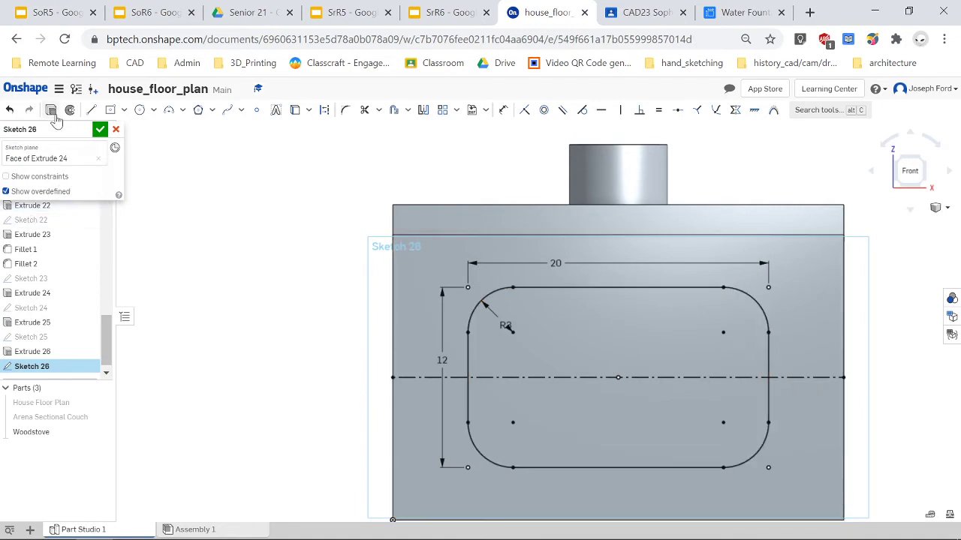
- Finish the sketch and extrude the rounded rectangle 1 in, adding it to the Woodstove part as a raised door panel
{"action": "left_click", "coordinate": [100, 129]}
{"action": "key", "text": "shift+e"}
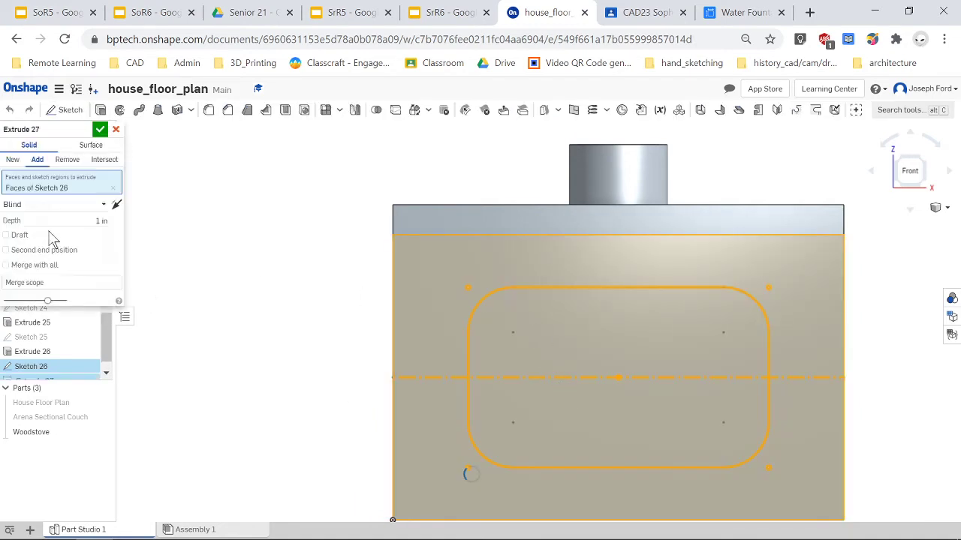
{"action": "mouse_move", "coordinate": [388, 396]}
{"action": "right_mouse_down"}
{"action": "mouse_move", "coordinate": [344, 394]}
{"action": "mouse_move", "coordinate": [371, 388]}
{"action": "right_mouse_up"}
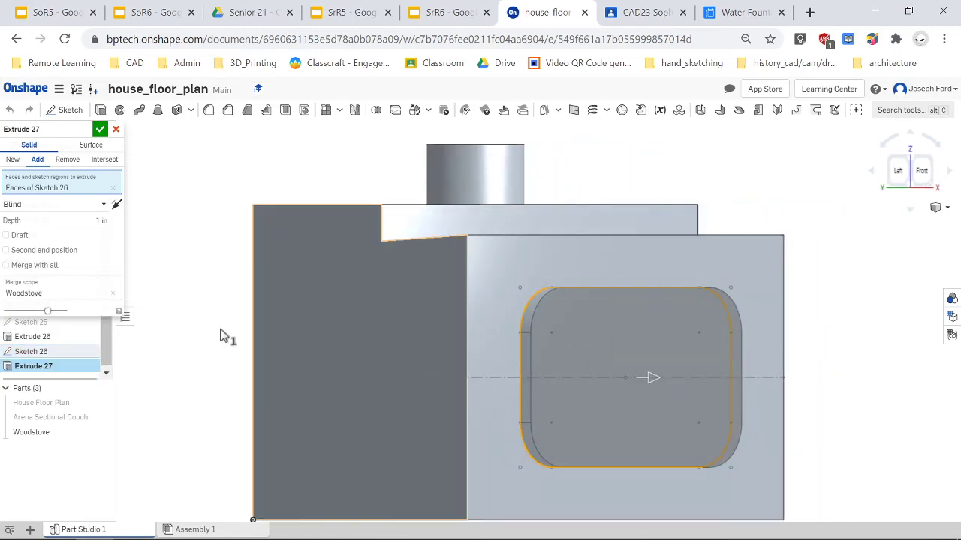
{"action": "left_click", "coordinate": [98, 132]}
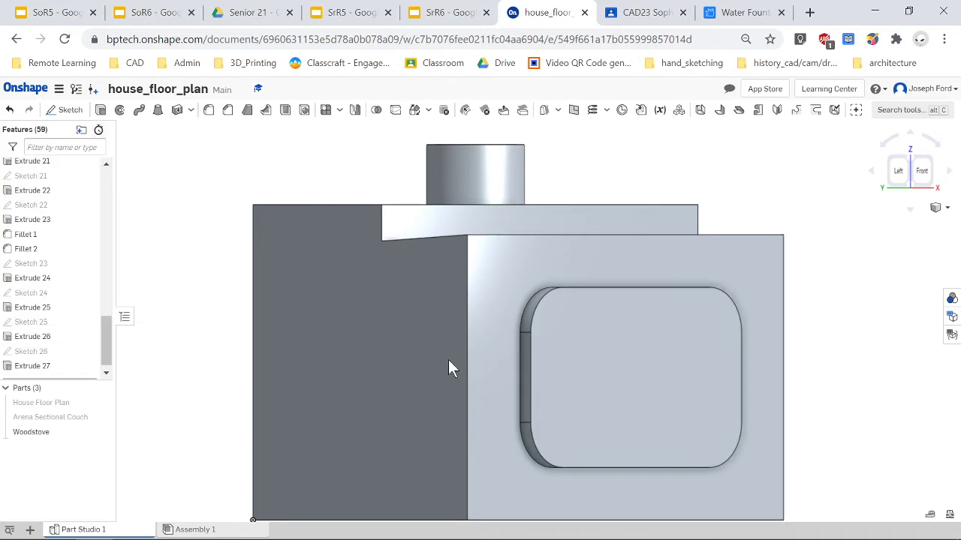
- Start a sketch on the front face of the raised door panel and project the face's rounded outline into it
{"action": "right_click_drag", "start_coordinate": [752, 430], "coordinate": [667, 434]}
{"action": "key", "text": "shift+1"}
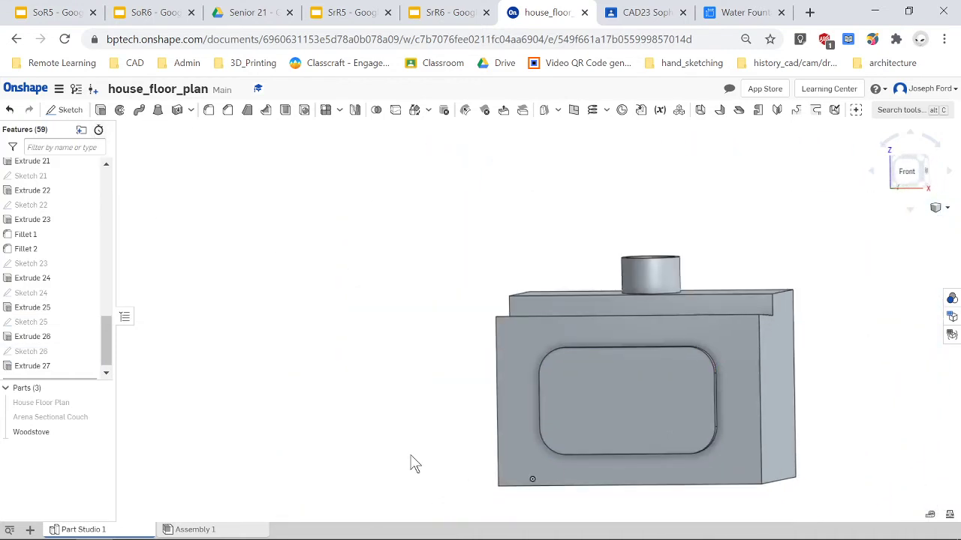
{"action": "scroll", "coordinate": [689, 421], "scroll_direction": "up", "scroll_amount": 3}
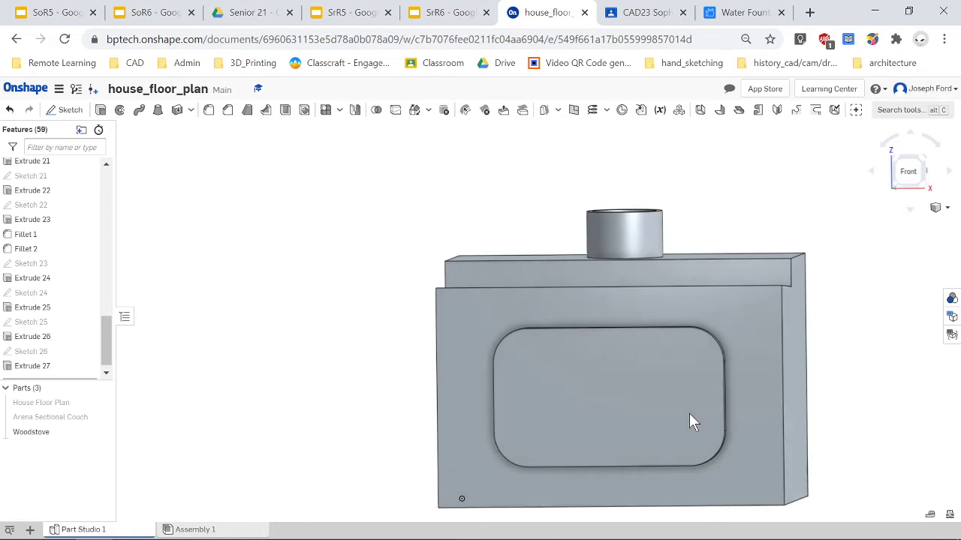
{"action": "left_click", "coordinate": [642, 413]}
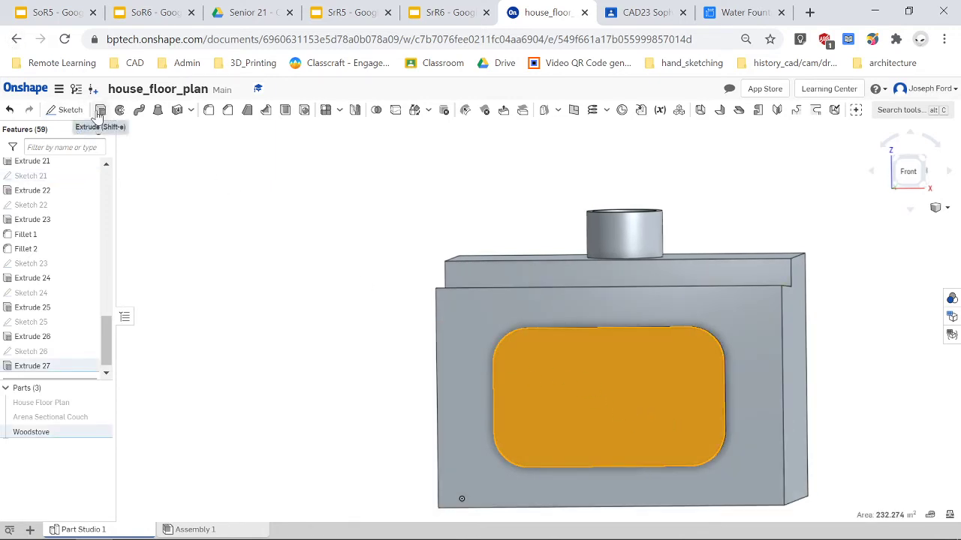
{"action": "left_click", "coordinate": [68, 110]}
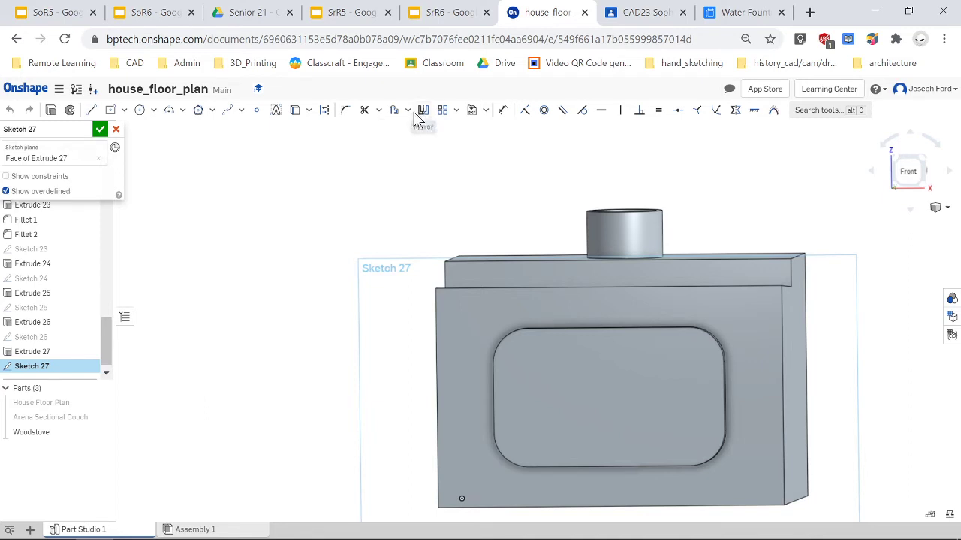
{"action": "left_click", "coordinate": [296, 114]}
{"action": "left_click", "coordinate": [607, 388]}
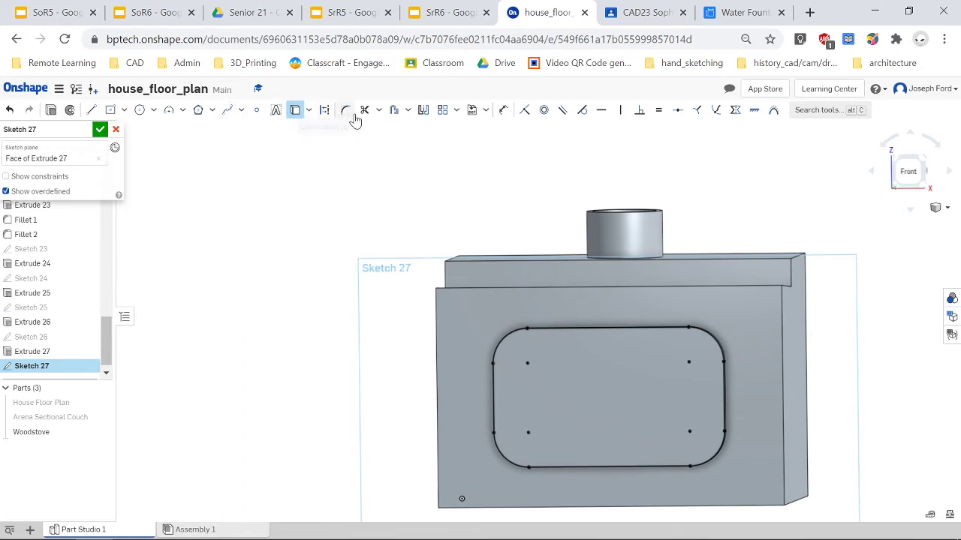
- Offset the door panel's rounded outline inward by 1 in
{"action": "left_click", "coordinate": [396, 111]}
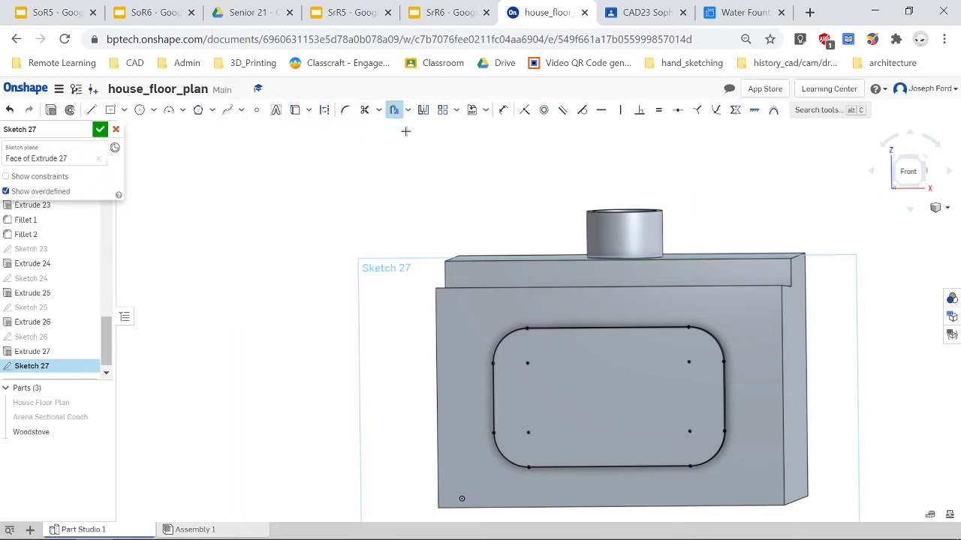
{"action": "left_click", "coordinate": [596, 403]}
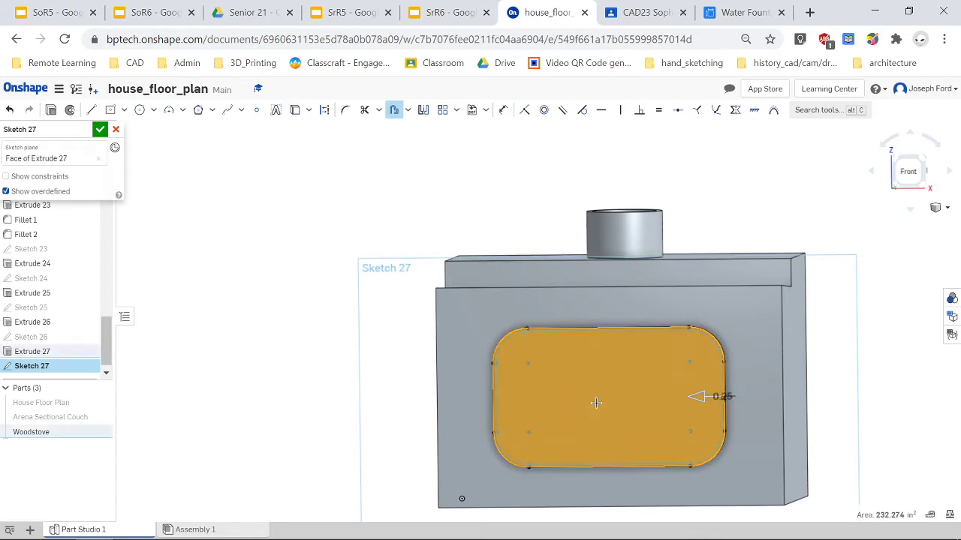
{"action": "scroll", "coordinate": [624, 403], "scroll_direction": "up", "scroll_amount": 4}
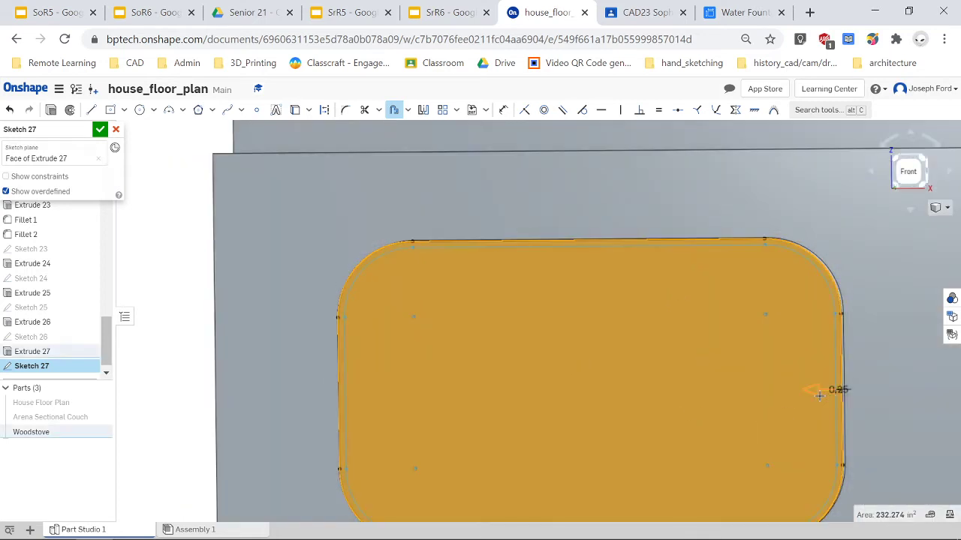
{"action": "scroll", "coordinate": [839, 389], "scroll_direction": "up", "scroll_amount": 5}
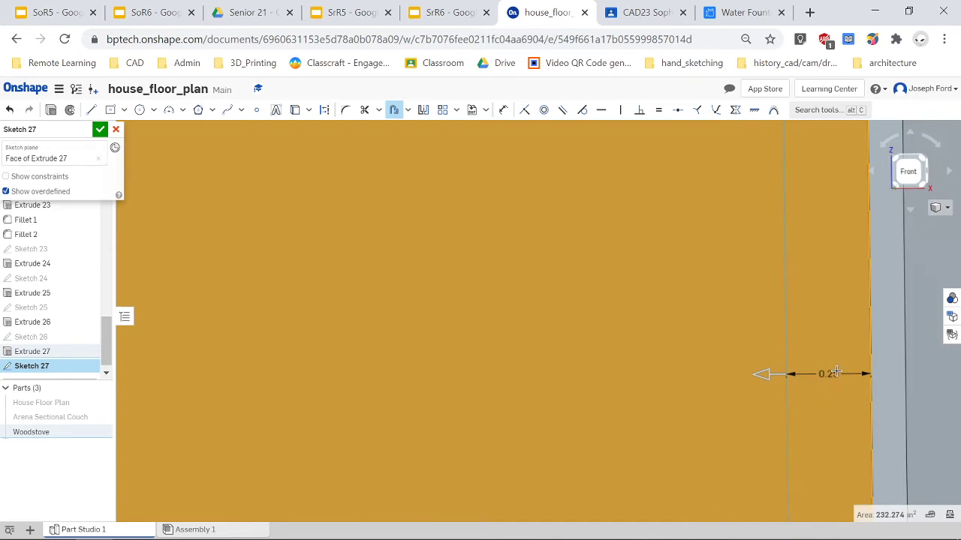
{"action": "double_click", "coordinate": [830, 375]}
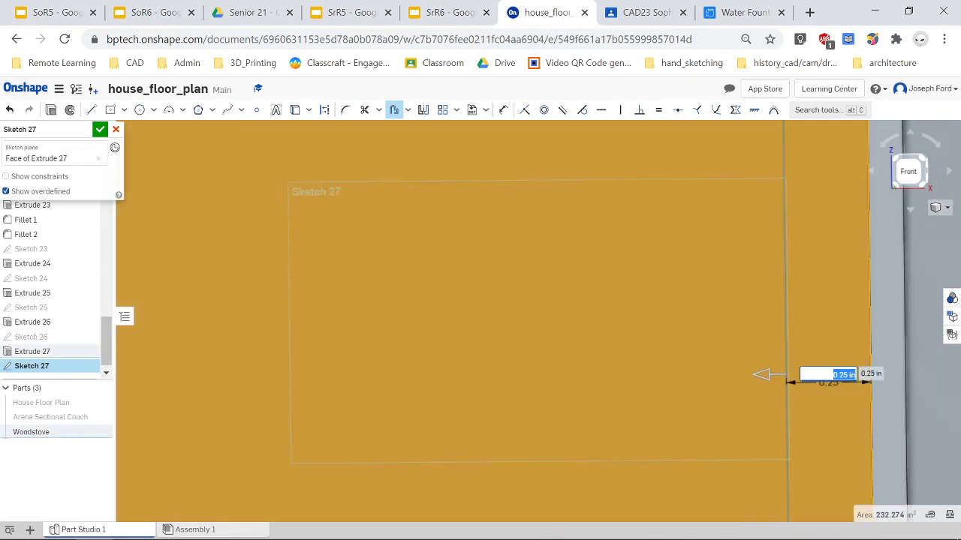
{"action": "key", "text": "Return"}
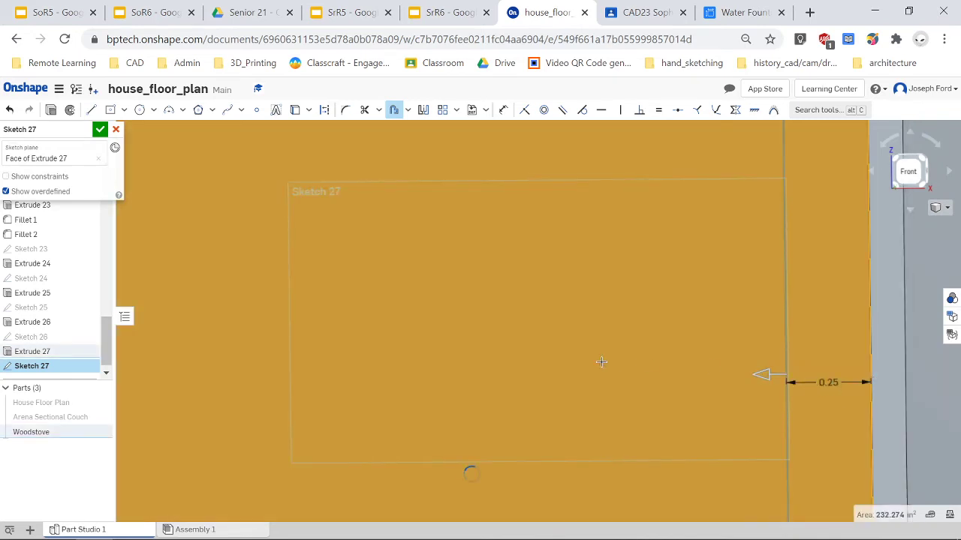
{"action": "scroll", "coordinate": [485, 376], "scroll_direction": "up", "scroll_amount": 2}
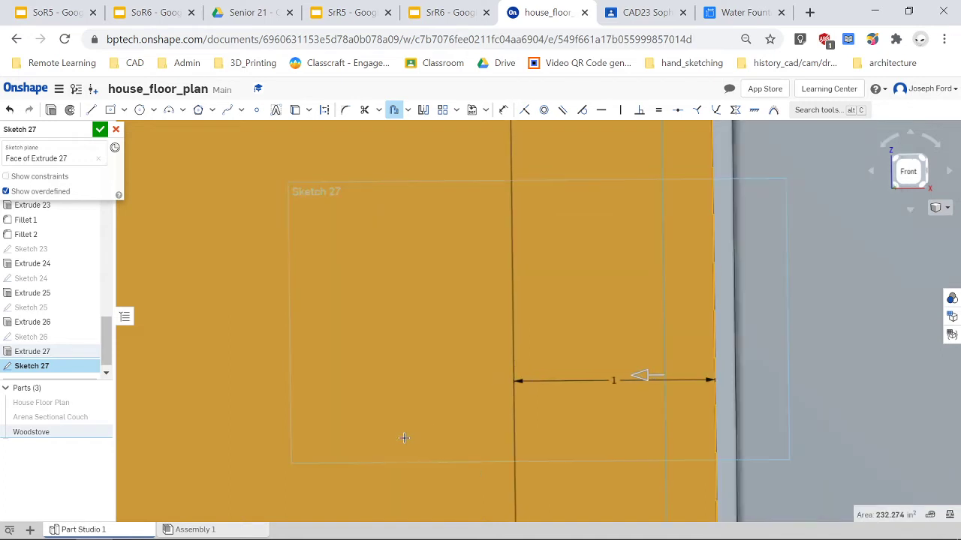
{"action": "scroll", "coordinate": [261, 436], "scroll_direction": "down", "scroll_amount": 5}
{"action": "scroll", "coordinate": [262, 436], "scroll_direction": "down", "scroll_amount": 5}
{"action": "scroll", "coordinate": [227, 461], "scroll_direction": "up", "scroll_amount": 2}
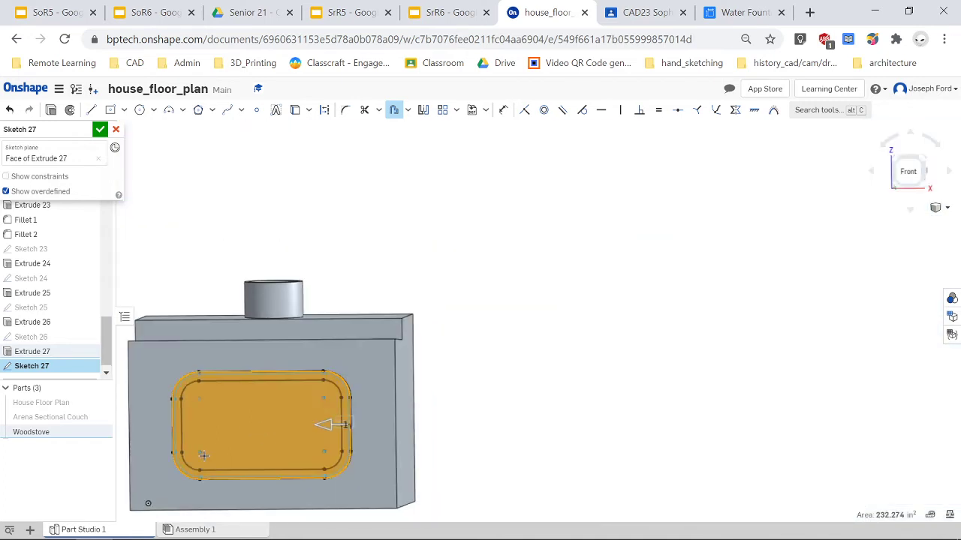
- Try to cut the door panel's offset sketch region 1 in deep out of the Woodstove with a Remove extrude
{"action": "left_click", "coordinate": [48, 113]}
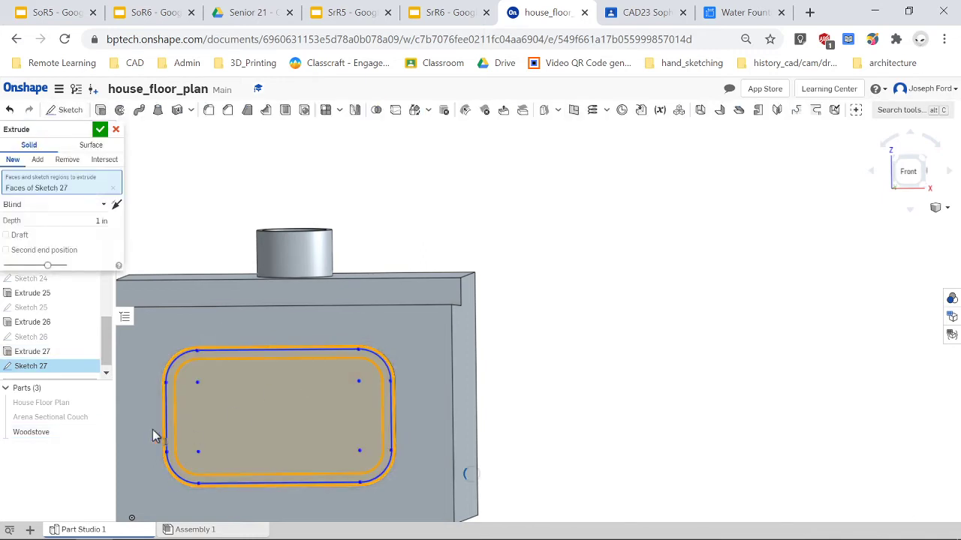
{"action": "left_click", "coordinate": [70, 164]}
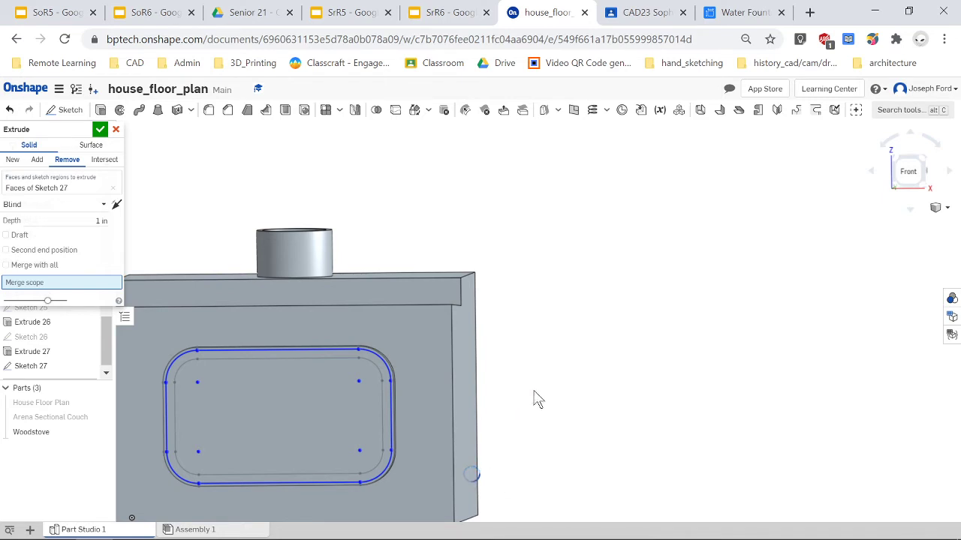
{"action": "right_click_drag", "start_coordinate": [534, 391], "coordinate": [513, 390]}
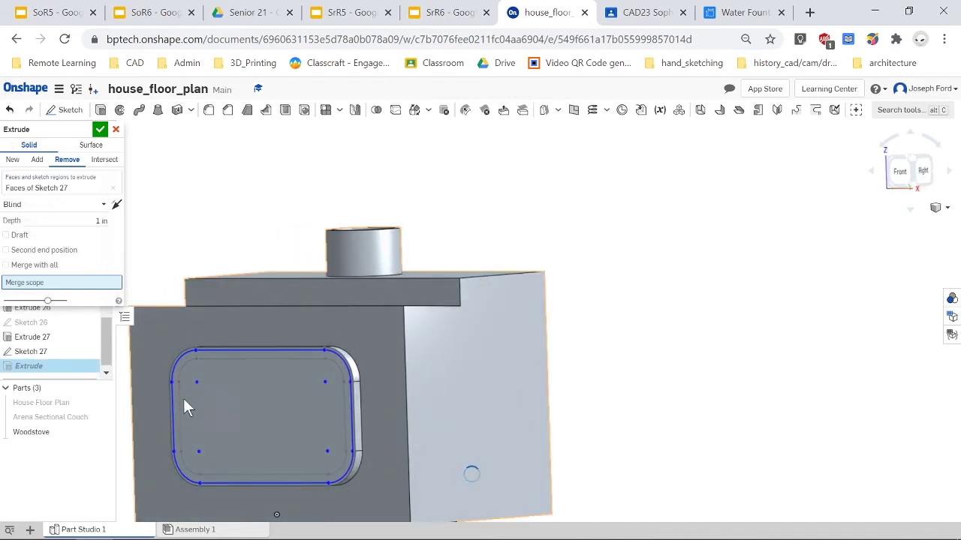
{"action": "scroll", "coordinate": [153, 409], "scroll_direction": "down", "scroll_amount": 3}
{"action": "scroll", "coordinate": [150, 409], "scroll_direction": "up", "scroll_amount": 5}
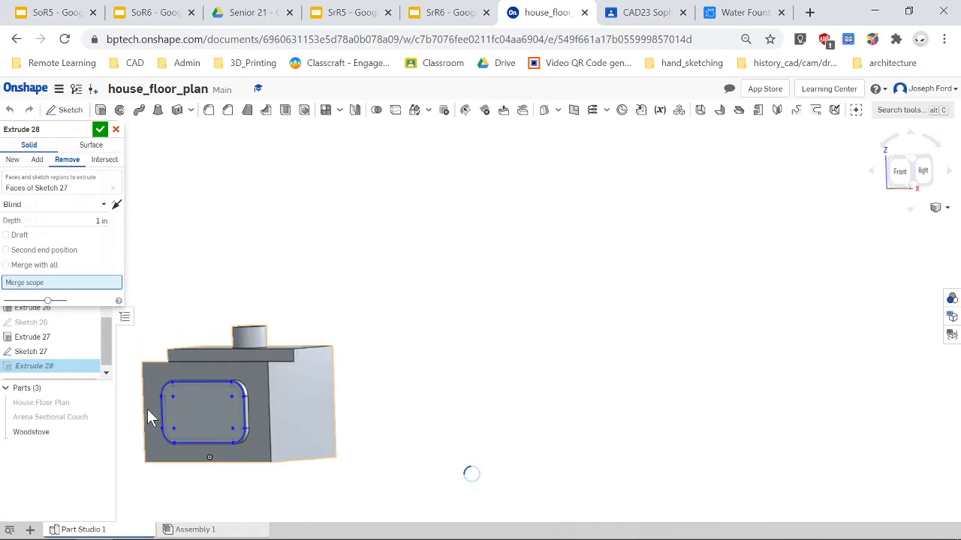
{"action": "left_click", "coordinate": [905, 173]}
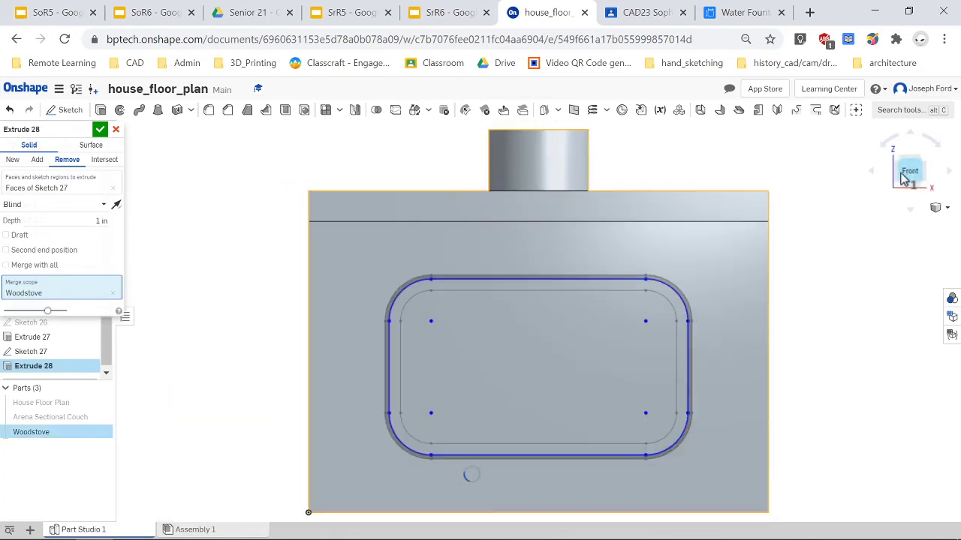
{"action": "left_click", "coordinate": [465, 368]}
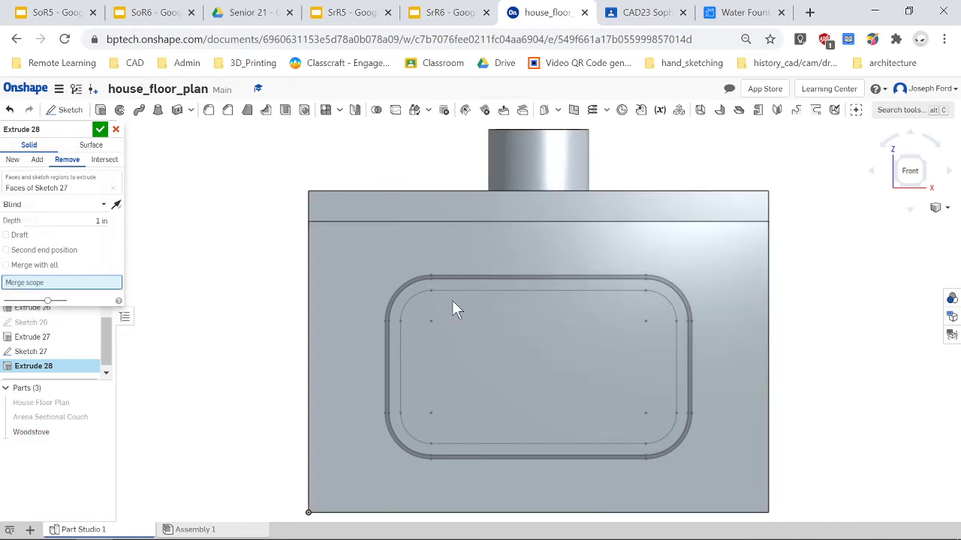
{"action": "right_click_drag", "start_coordinate": [304, 348], "coordinate": [189, 349]}
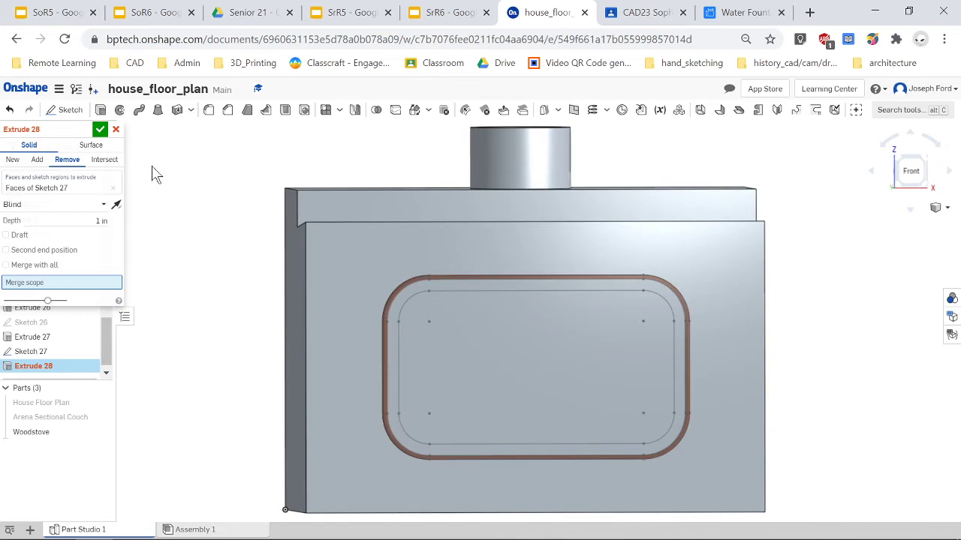
{"action": "key", "text": "Escape"}
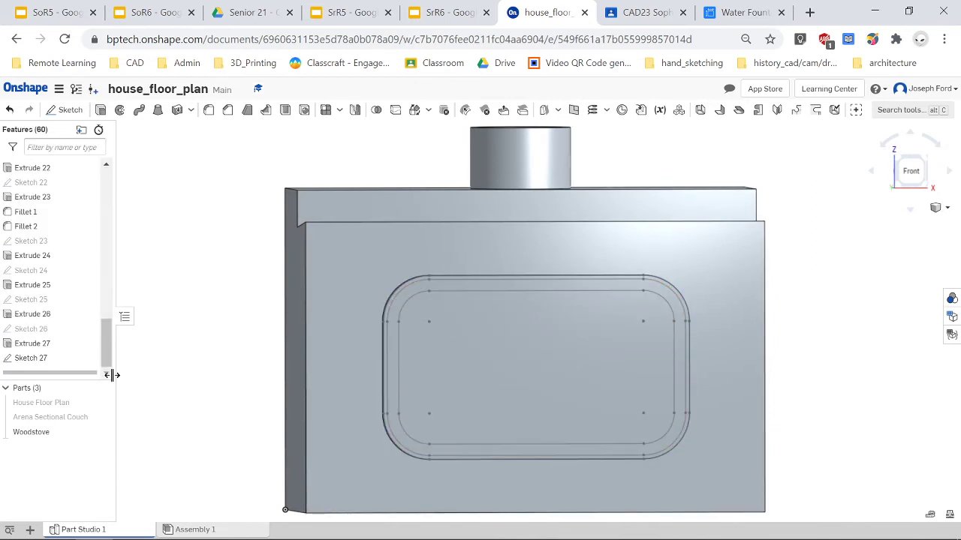
- Edit the door panel's inset sketch and delete the extra rounded outline between the panel's edge and the 1 in inner offset
{"action": "left_click", "coordinate": [33, 362]}
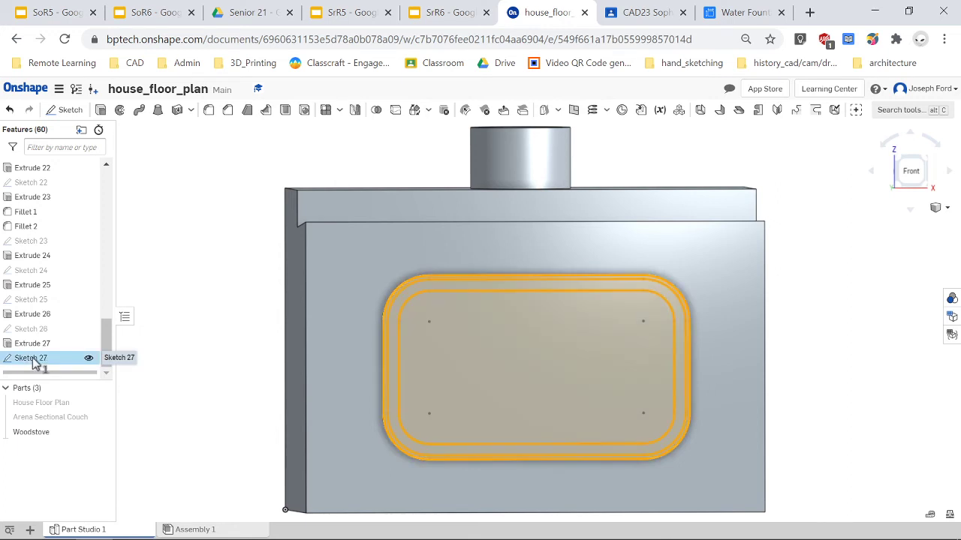
{"action": "double_click", "coordinate": [32, 360]}
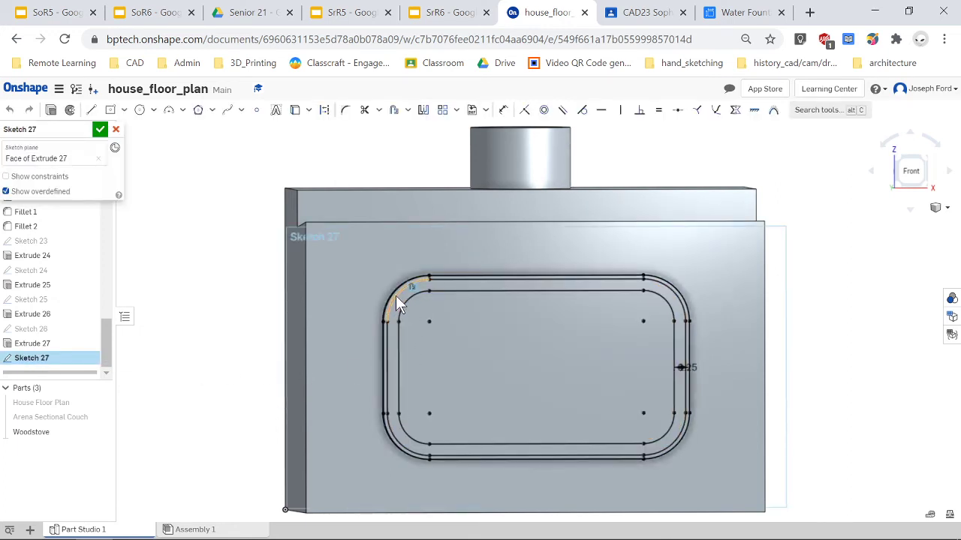
{"action": "left_click", "coordinate": [458, 279]}
{"action": "left_click", "coordinate": [385, 364]}
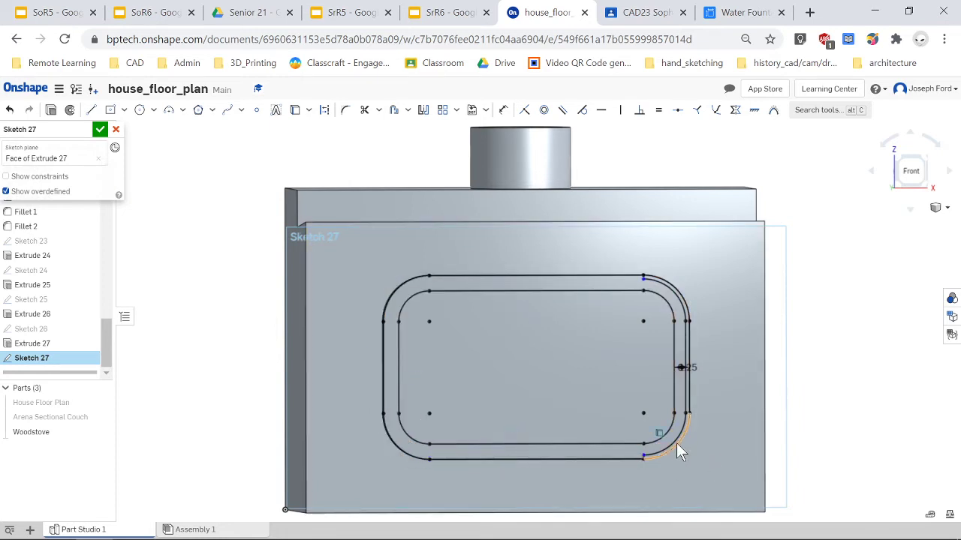
{"action": "left_click", "coordinate": [685, 387]}
{"action": "key", "text": "Escape"}
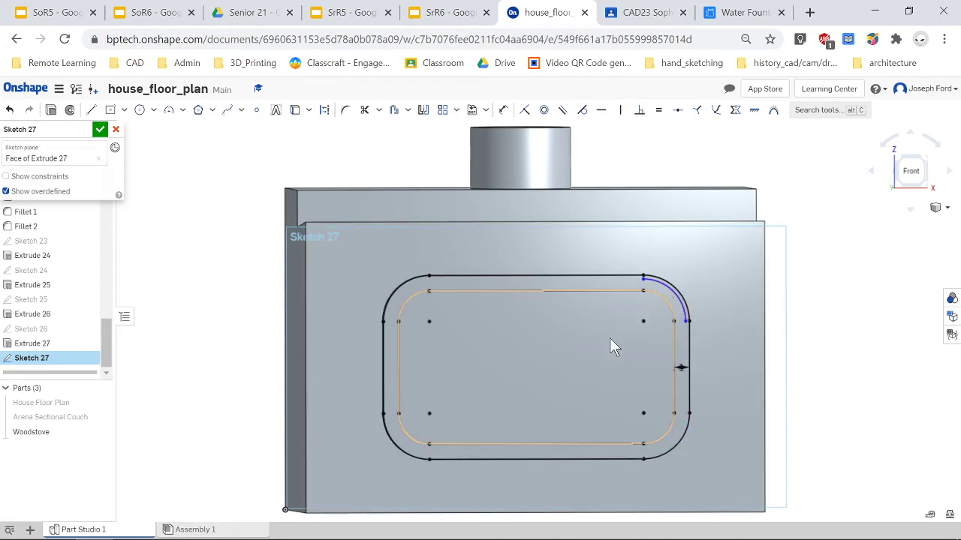
- Cut the region inside the door panel's inner rounded outline 2 in deep out of the Woodstove with a Remove extrude
{"action": "left_click", "coordinate": [51, 111]}
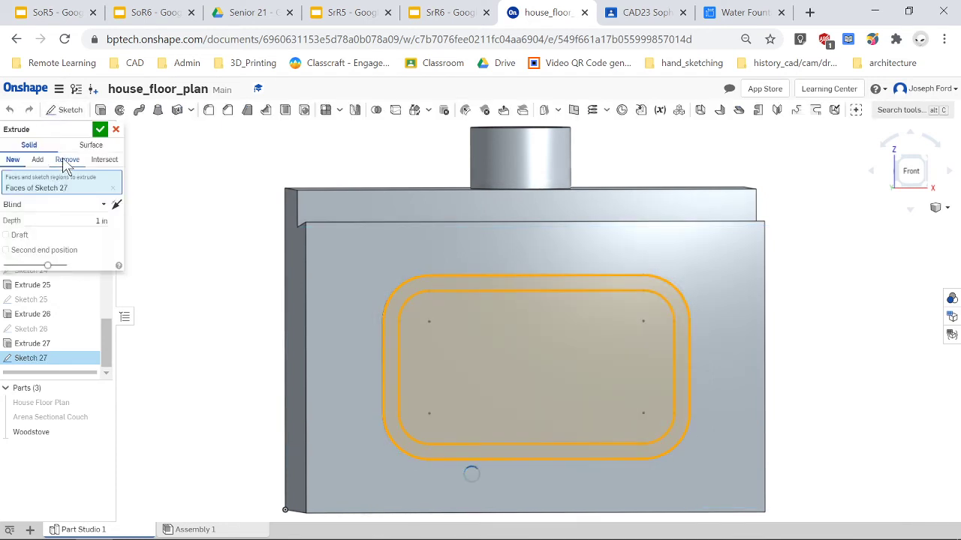
{"action": "left_click", "coordinate": [65, 161]}
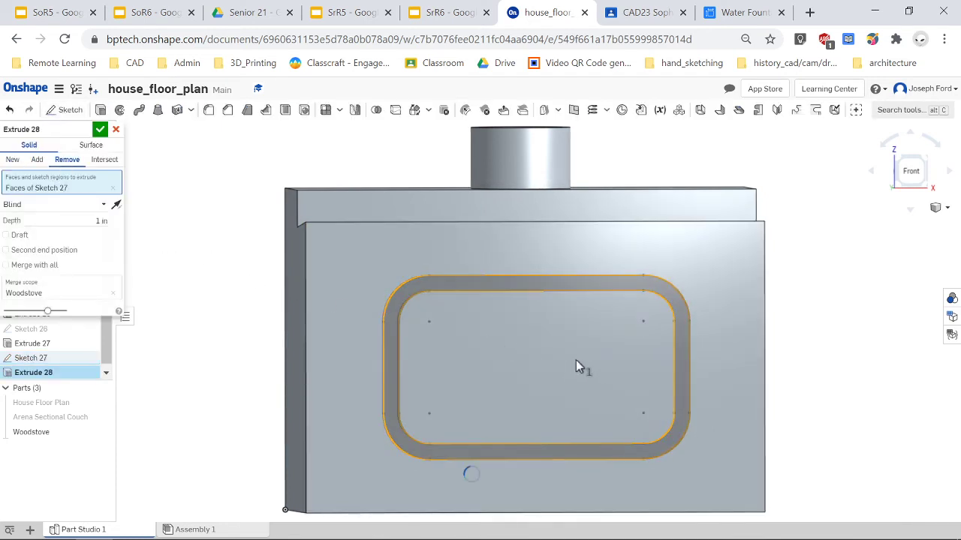
{"action": "mouse_move", "coordinate": [548, 368]}
{"action": "right_mouse_down"}
{"action": "mouse_move", "coordinate": [569, 375]}
{"action": "mouse_move", "coordinate": [551, 371]}
{"action": "right_mouse_up"}
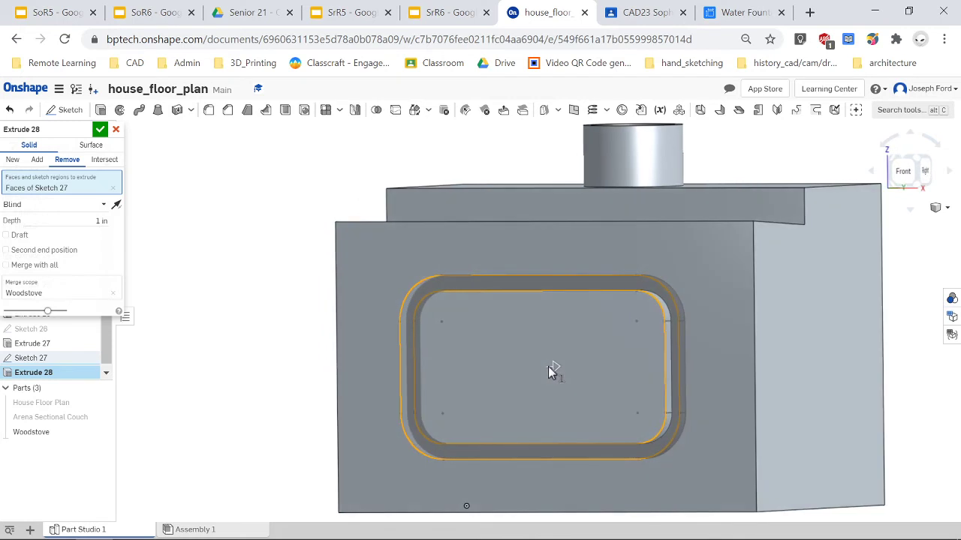
{"action": "left_click", "coordinate": [523, 373]}
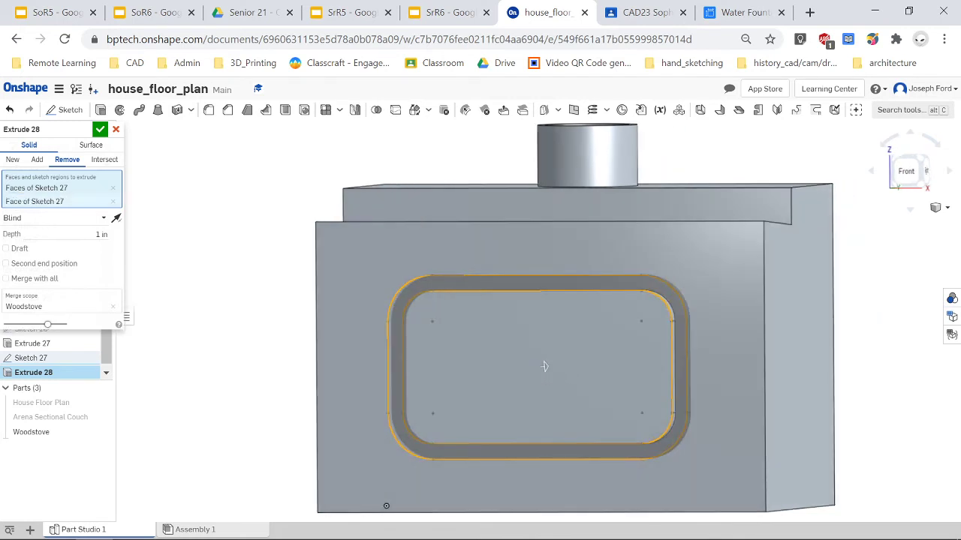
{"action": "left_click", "coordinate": [412, 299]}
{"action": "mouse_move", "coordinate": [268, 416]}
{"action": "right_mouse_down"}
{"action": "mouse_move", "coordinate": [278, 418]}
{"action": "mouse_move", "coordinate": [266, 412]}
{"action": "right_mouse_up"}
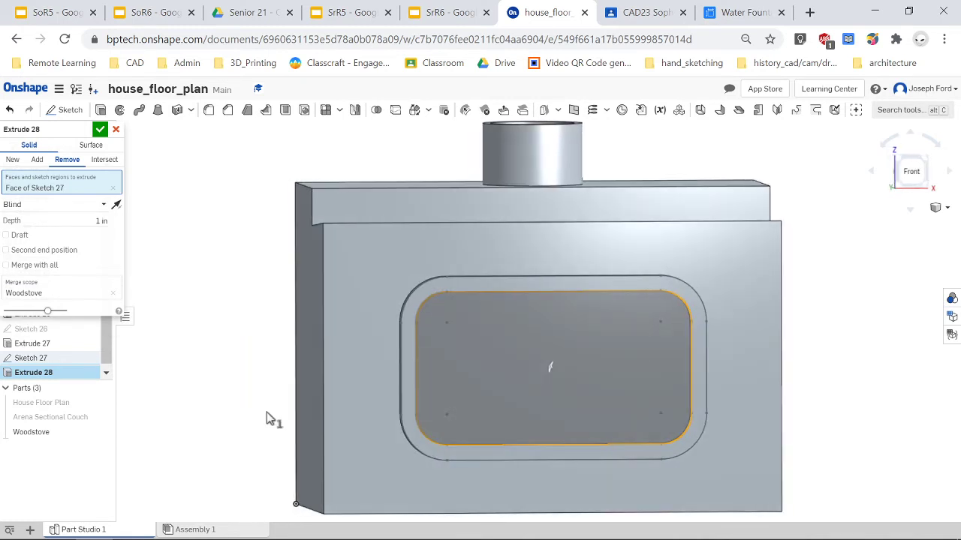
{"action": "left_click", "coordinate": [101, 221]}
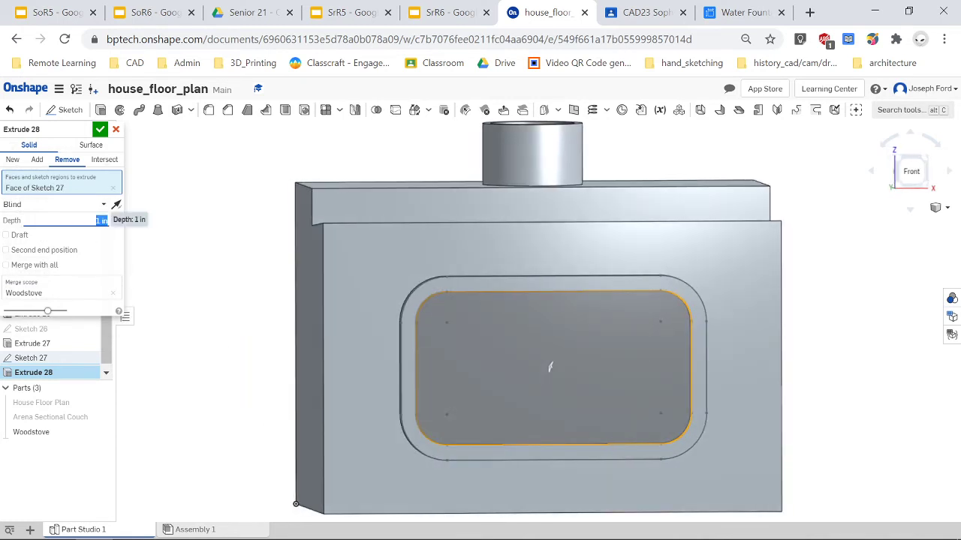
{"action": "left_click", "coordinate": [100, 129]}
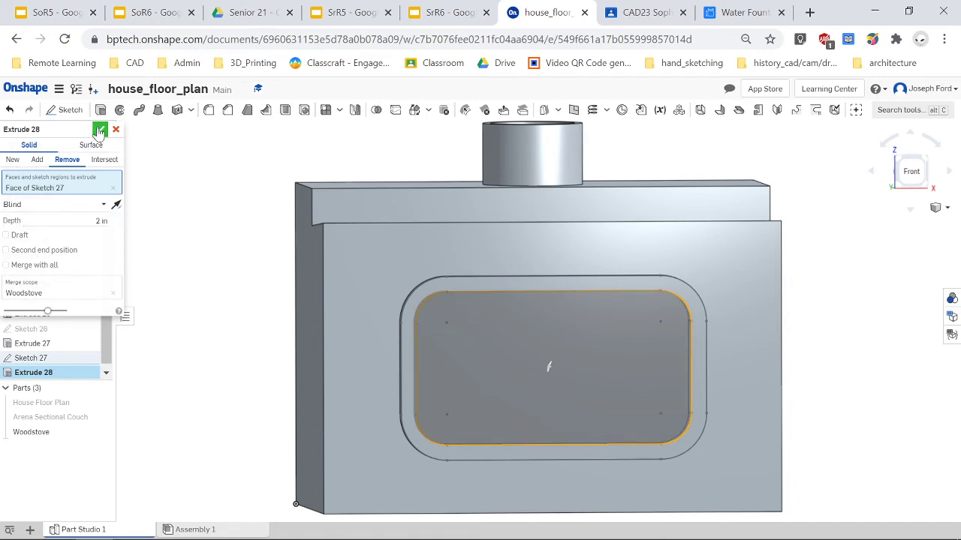
- Hollow out the whole Woodstove part with a Shell using the Hollow option
{"action": "mouse_move", "coordinate": [770, 347]}
{"action": "right_mouse_down"}
{"action": "mouse_move", "coordinate": [721, 355]}
{"action": "mouse_move", "coordinate": [767, 347]}
{"action": "right_mouse_up"}
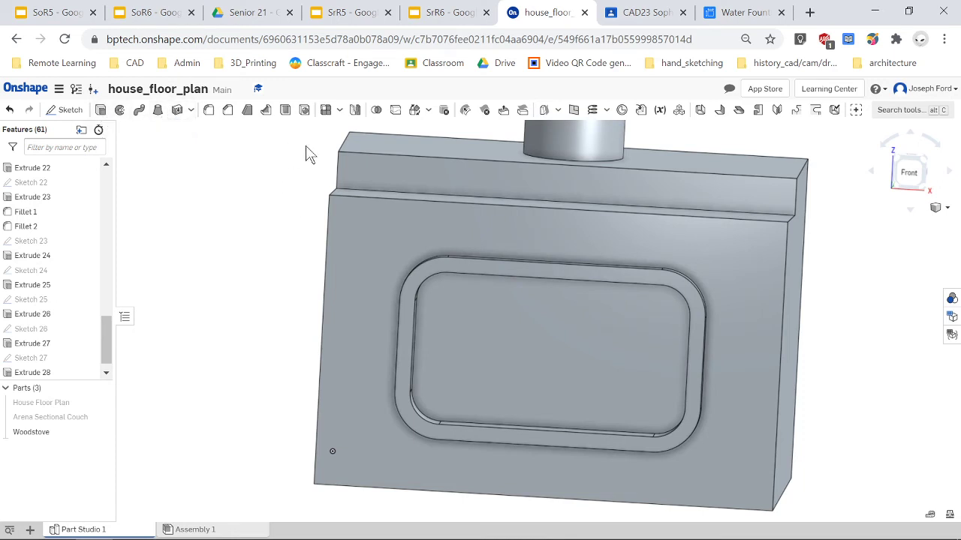
{"action": "left_click", "coordinate": [285, 110]}
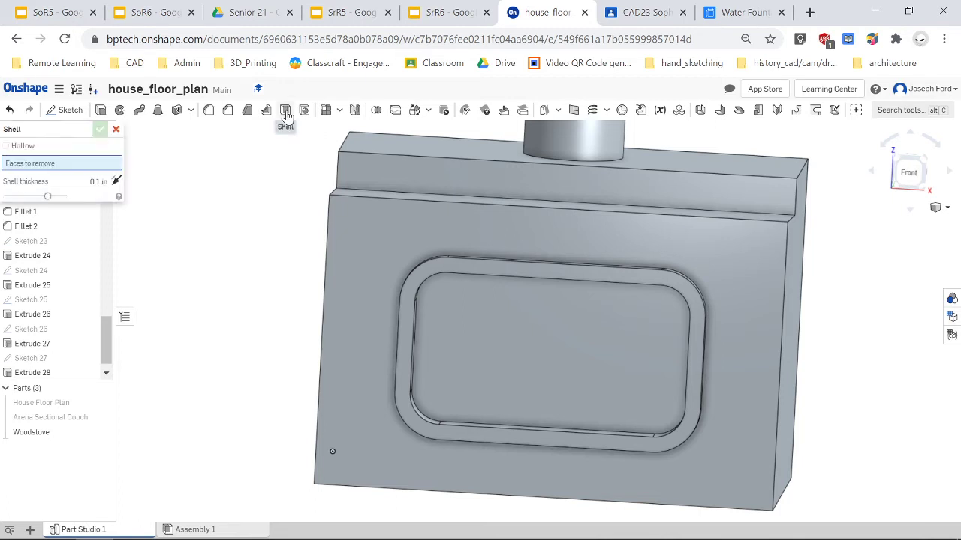
{"action": "left_click", "coordinate": [529, 365]}
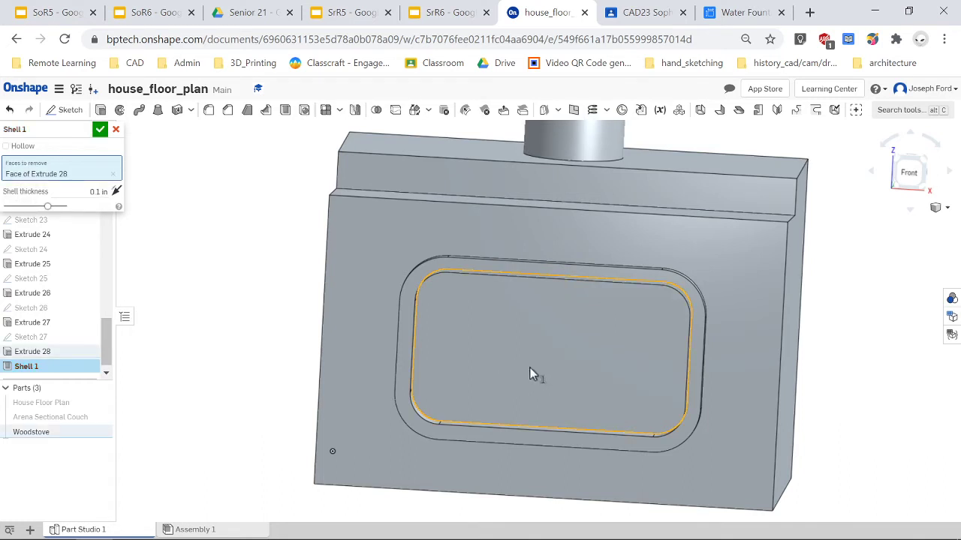
{"action": "left_click", "coordinate": [6, 147]}
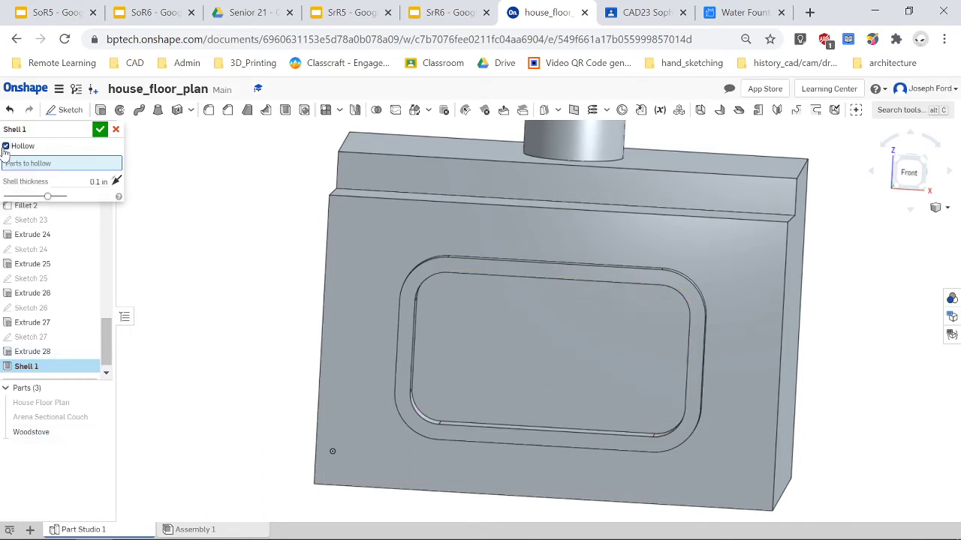
{"action": "left_click", "coordinate": [536, 359]}
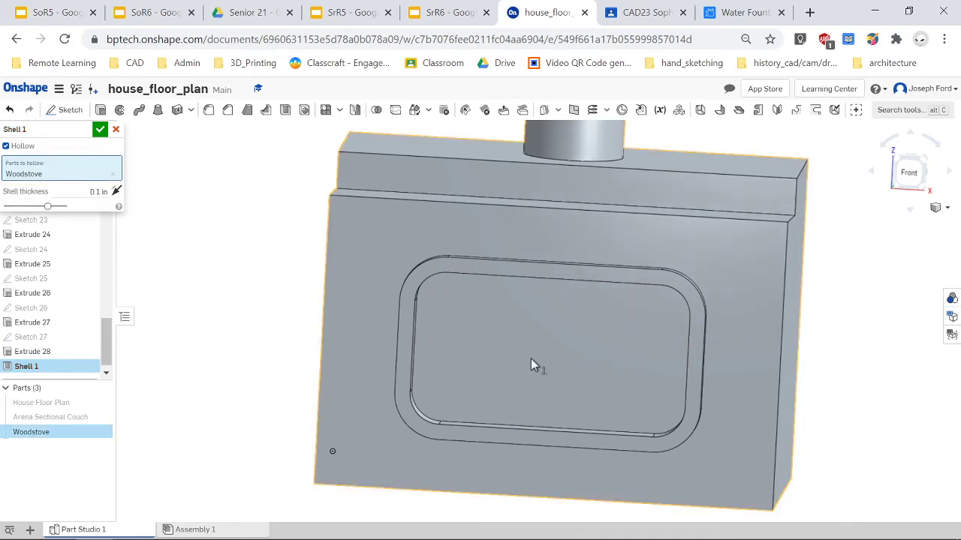
{"action": "mouse_move", "coordinate": [547, 382]}
{"action": "right_mouse_down"}
{"action": "mouse_move", "coordinate": [543, 332]}
{"action": "mouse_move", "coordinate": [554, 350]}
{"action": "mouse_move", "coordinate": [546, 393]}
{"action": "right_mouse_up"}
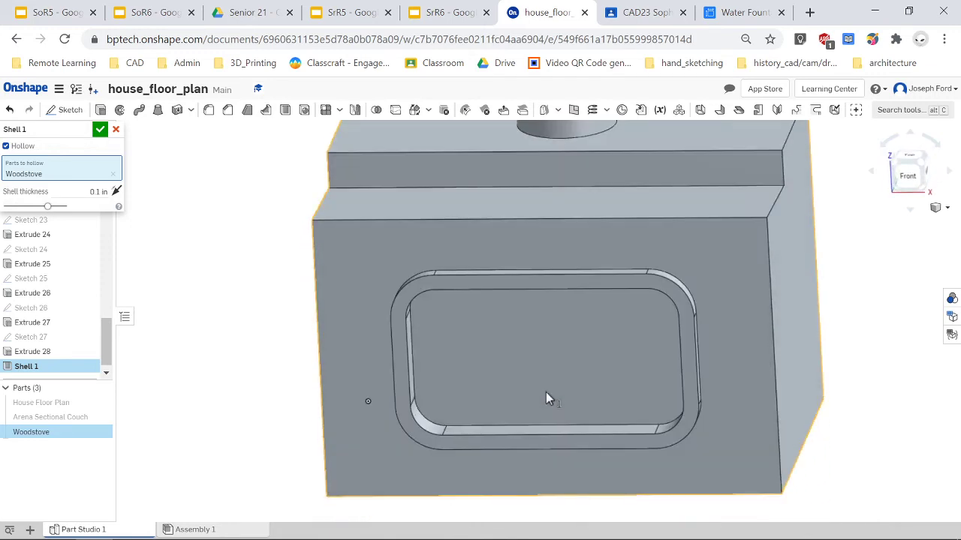
{"action": "left_click", "coordinate": [99, 192]}
{"action": "left_click", "coordinate": [100, 129]}
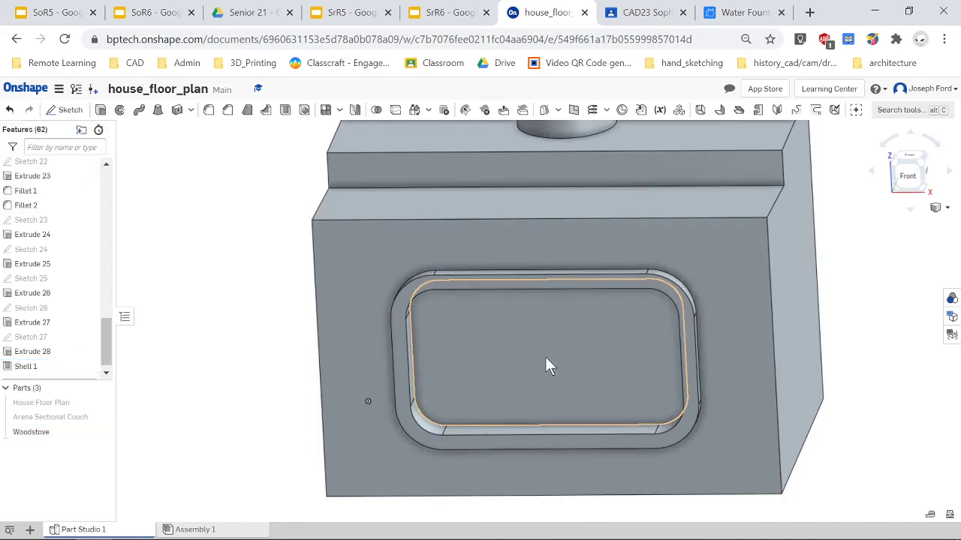
- Reorder the features so that the Woodstove's Shell comes before the door panel's cut, Extrude 28
{"action": "mouse_move", "coordinate": [545, 359]}
{"action": "right_mouse_down"}
{"action": "mouse_move", "coordinate": [565, 359]}
{"action": "mouse_move", "coordinate": [546, 361]}
{"action": "mouse_move", "coordinate": [543, 350]}
{"action": "mouse_move", "coordinate": [559, 424]}
{"action": "mouse_move", "coordinate": [551, 375]}
{"action": "mouse_move", "coordinate": [565, 361]}
{"action": "mouse_move", "coordinate": [551, 356]}
{"action": "right_mouse_up"}
{"action": "scroll", "coordinate": [546, 352], "scroll_direction": "down", "scroll_amount": 3}
{"action": "scroll", "coordinate": [558, 361], "scroll_direction": "up", "scroll_amount": 2}
{"action": "scroll", "coordinate": [549, 354], "scroll_direction": "up", "scroll_amount": 2}
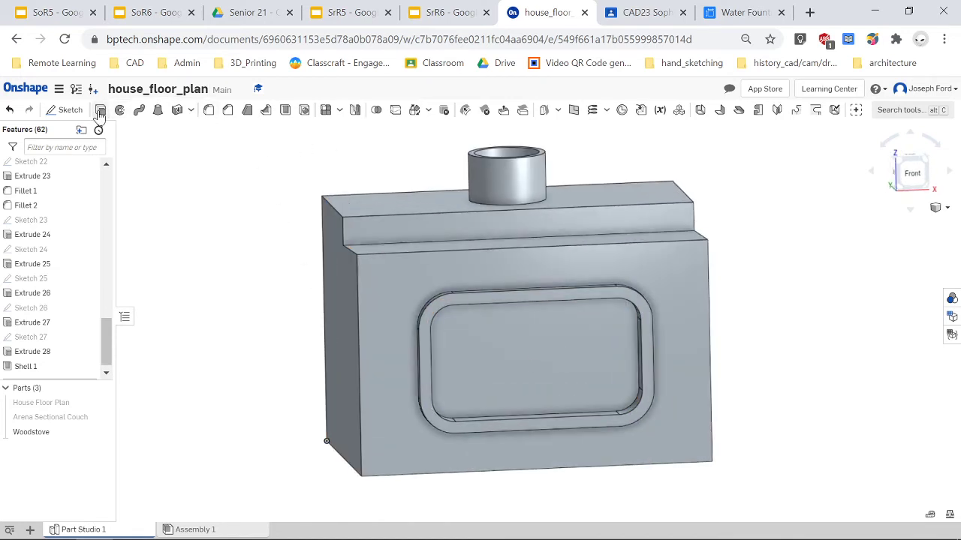
{"action": "left_click", "coordinate": [485, 348]}
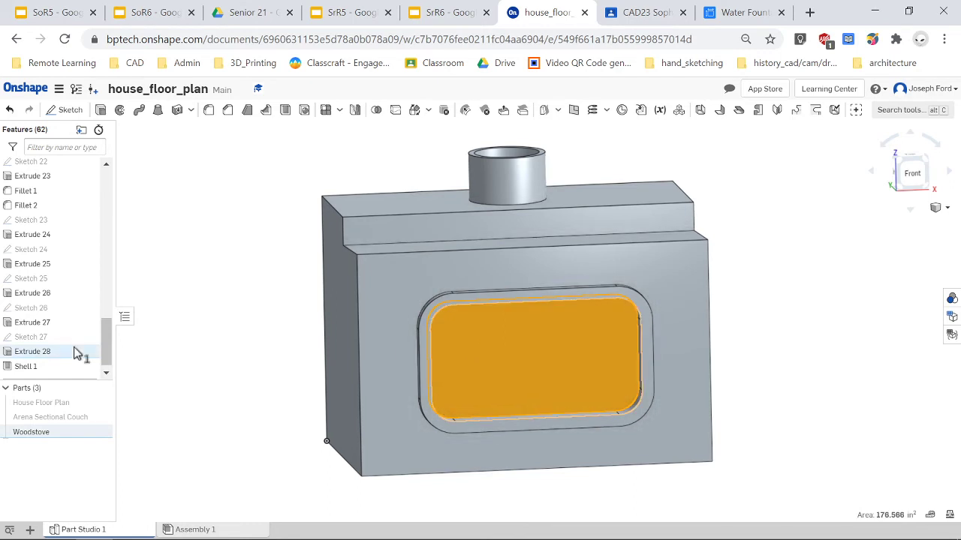
{"action": "left_click", "coordinate": [30, 367]}
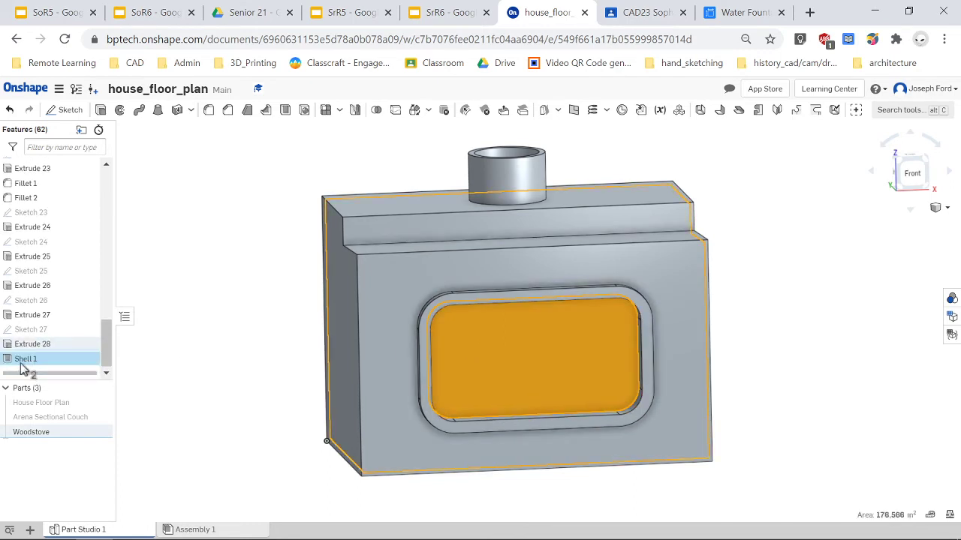
{"action": "left_click_drag", "start_coordinate": [22, 368], "coordinate": [31, 339]}
{"action": "left_click", "coordinate": [820, 340]}
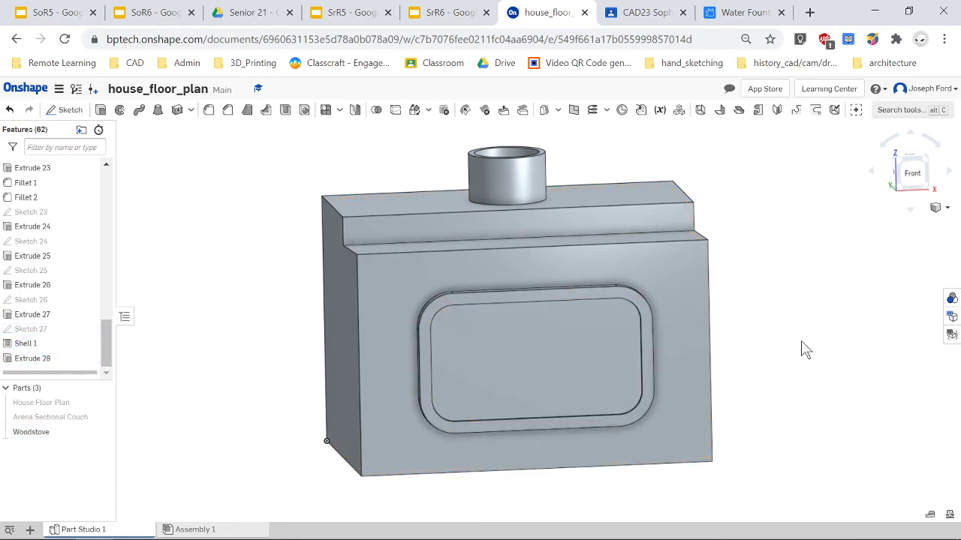
{"action": "right_click_drag", "start_coordinate": [802, 348], "coordinate": [413, 344]}
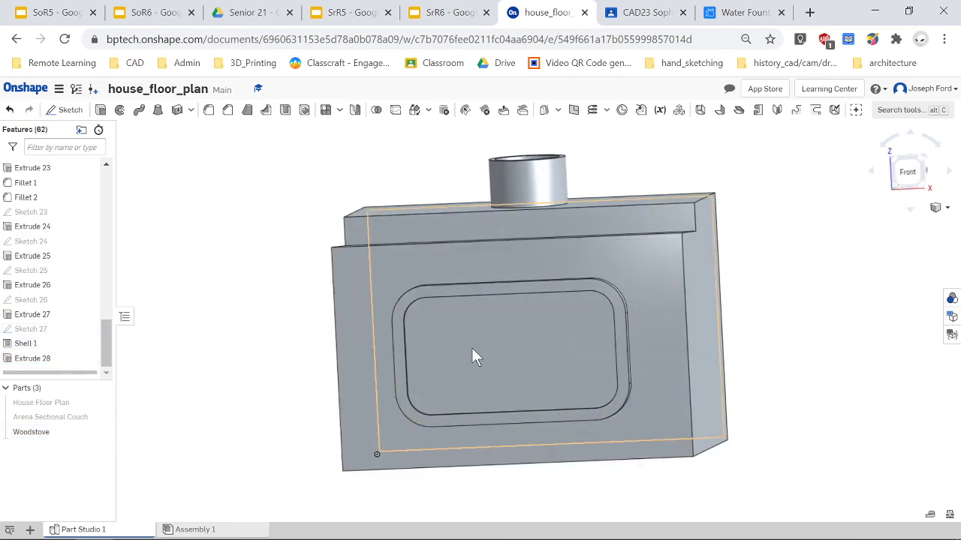
{"action": "left_click", "coordinate": [27, 343]}
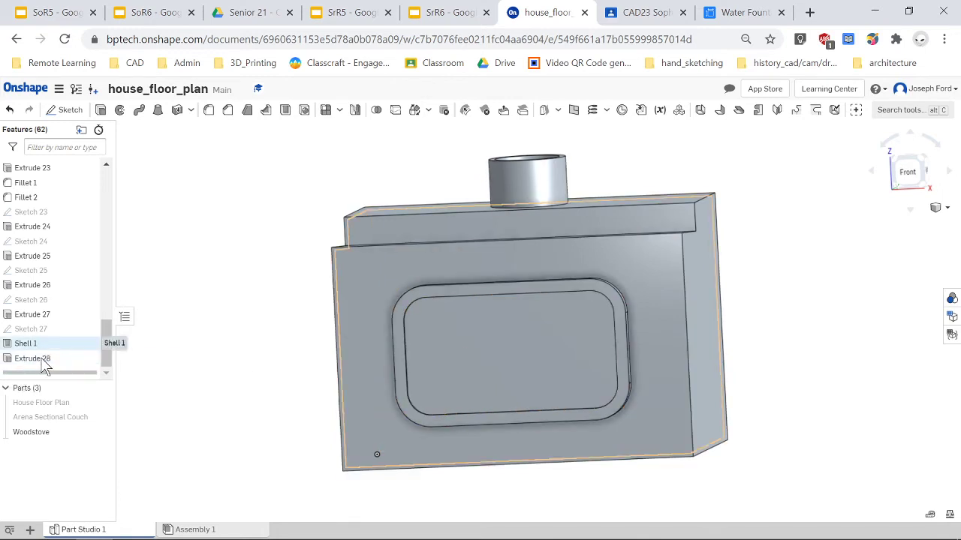
{"action": "left_click", "coordinate": [42, 362]}
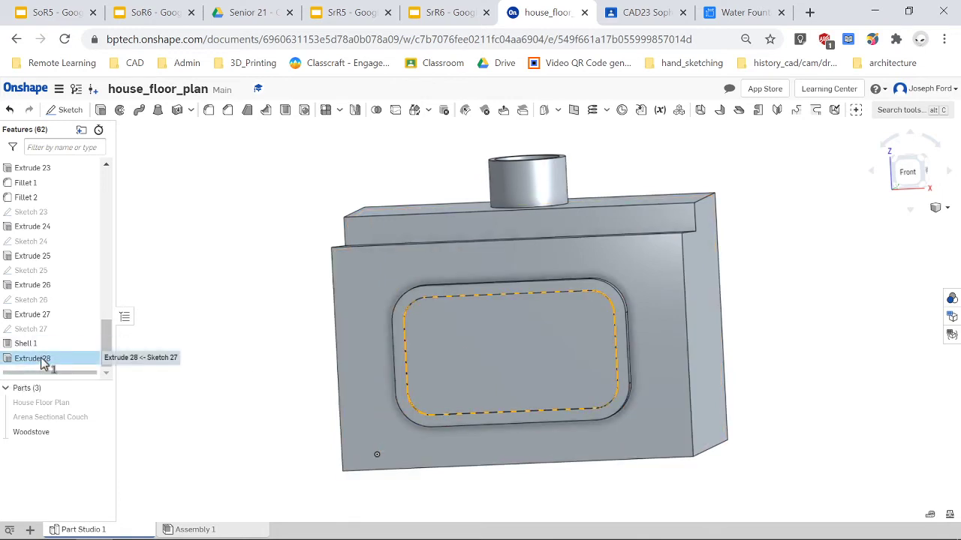
{"action": "right_click", "coordinate": [42, 362]}
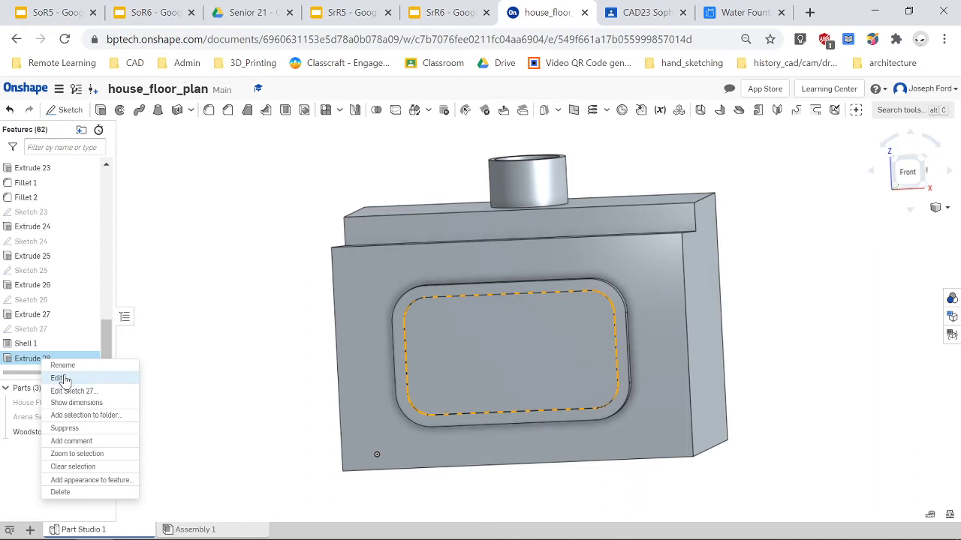
{"action": "left_click", "coordinate": [162, 355]}
{"action": "left_click", "coordinate": [490, 357]}
{"action": "right_click_drag", "start_coordinate": [489, 351], "coordinate": [502, 357]}
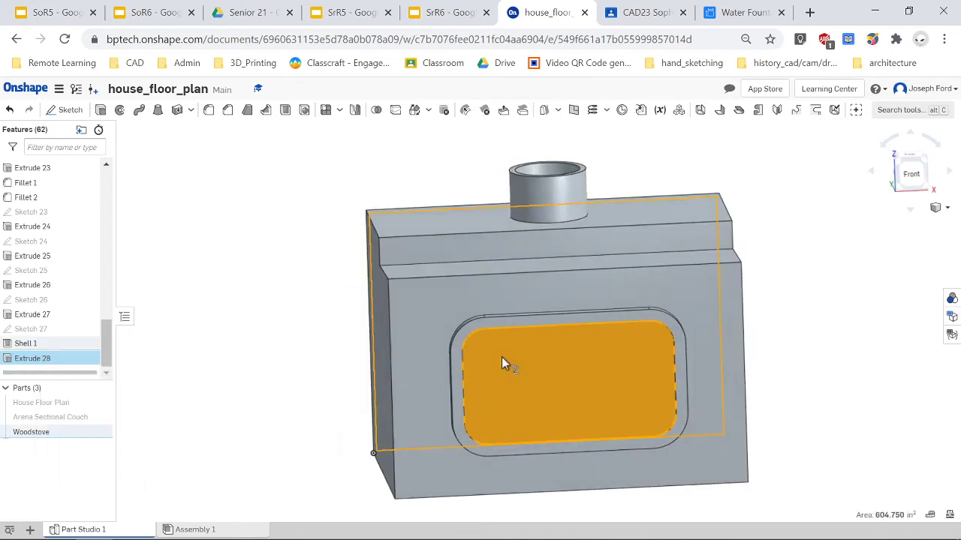
{"action": "left_click", "coordinate": [100, 111]}
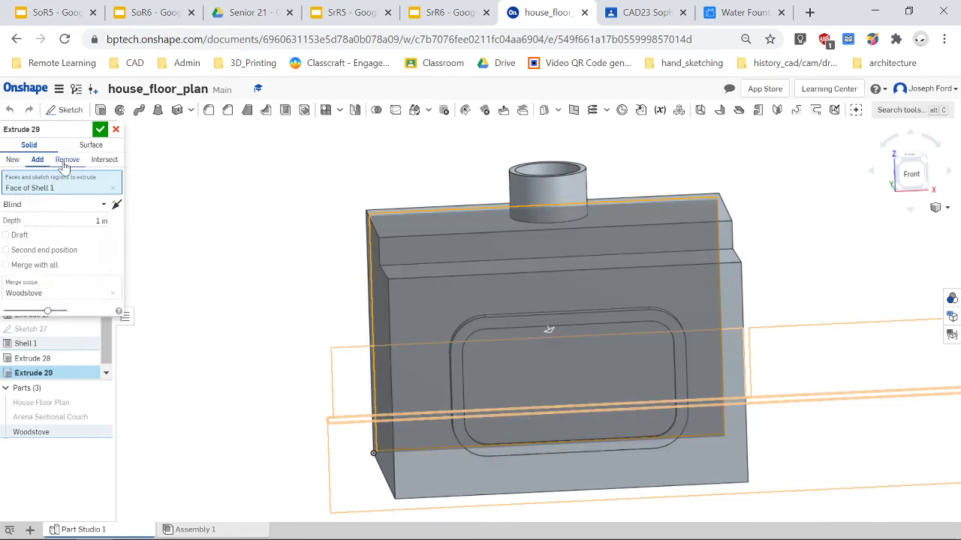
{"action": "right_click_drag", "start_coordinate": [197, 369], "coordinate": [240, 360]}
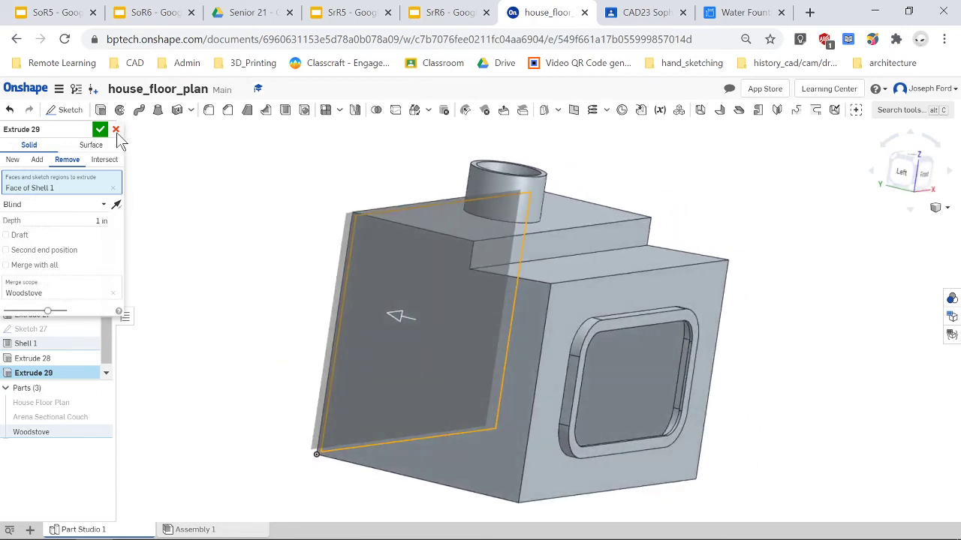
{"action": "left_click", "coordinate": [116, 130]}
- Examine the Woodstove's interior through the door opening from several angles and return to the front view
{"action": "right_click_drag", "start_coordinate": [657, 428], "coordinate": [449, 447]}
{"action": "scroll", "coordinate": [482, 441], "scroll_direction": "down", "scroll_amount": 5}
{"action": "scroll", "coordinate": [448, 444], "scroll_direction": "up", "scroll_amount": 3}
{"action": "scroll", "coordinate": [451, 441], "scroll_direction": "up", "scroll_amount": 4}
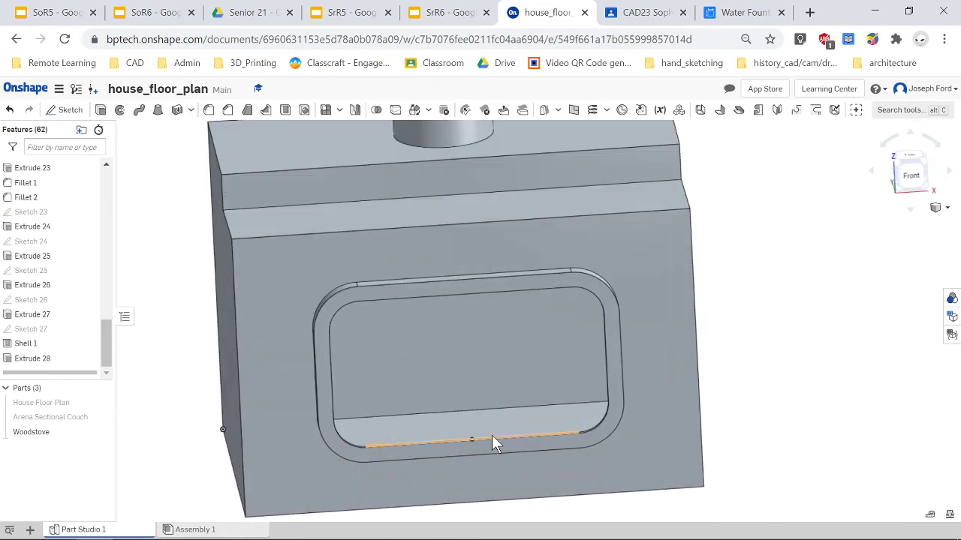
{"action": "scroll", "coordinate": [492, 439], "scroll_direction": "down", "scroll_amount": 3}
{"action": "scroll", "coordinate": [375, 410], "scroll_direction": "up", "scroll_amount": 3}
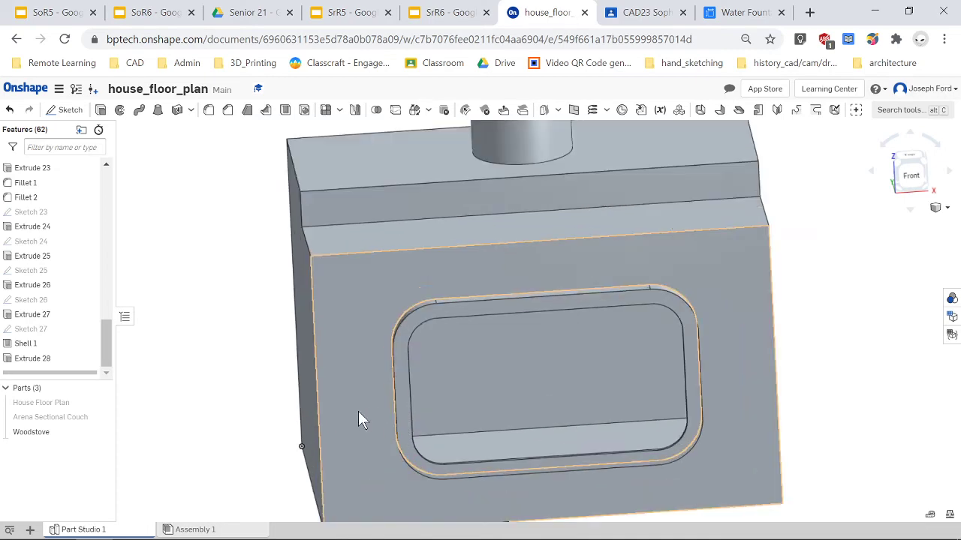
{"action": "right_click_drag", "start_coordinate": [358, 411], "coordinate": [383, 365]}
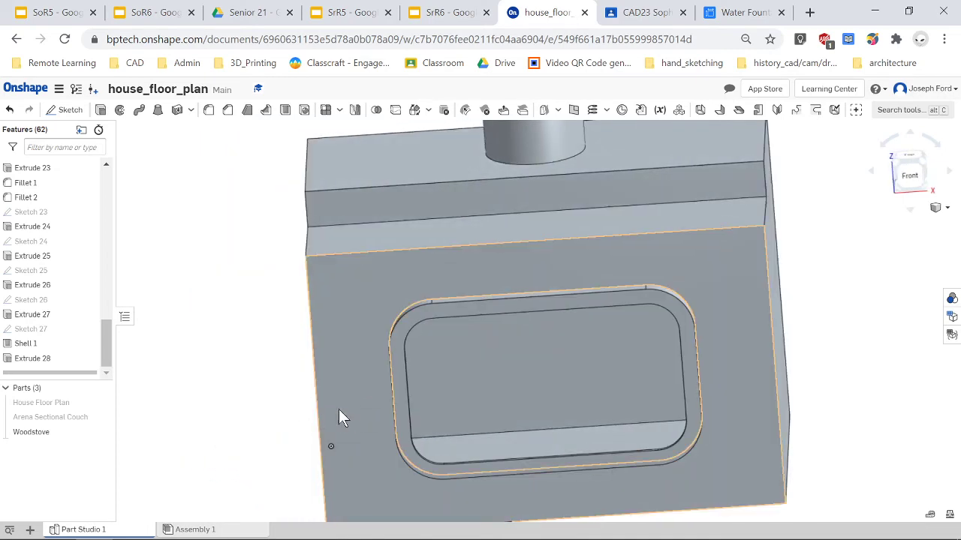
{"action": "mouse_move", "coordinate": [339, 409]}
{"action": "right_mouse_down"}
{"action": "mouse_move", "coordinate": [340, 400]}
{"action": "mouse_move", "coordinate": [315, 414]}
{"action": "mouse_move", "coordinate": [338, 408]}
{"action": "right_mouse_up"}
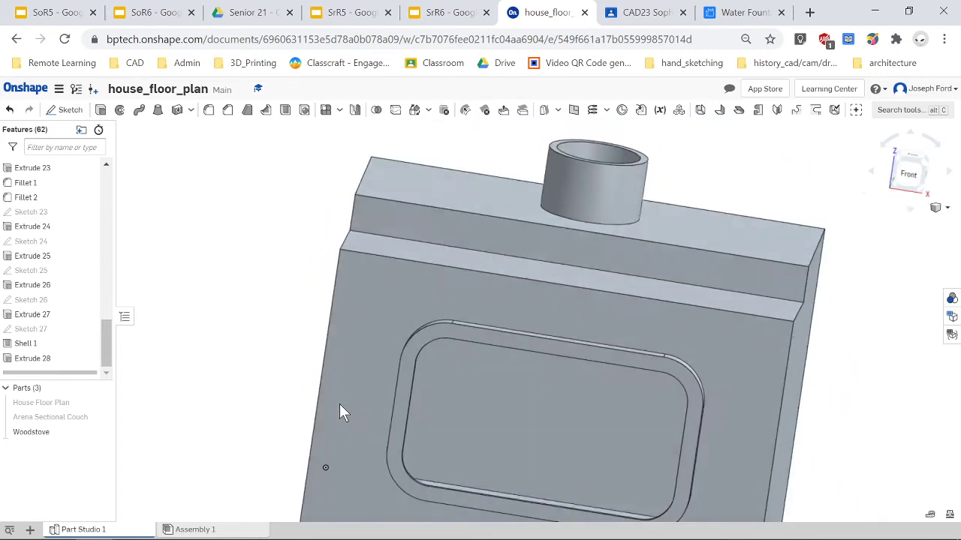
{"action": "scroll", "coordinate": [788, 472], "scroll_direction": "up", "scroll_amount": 3}
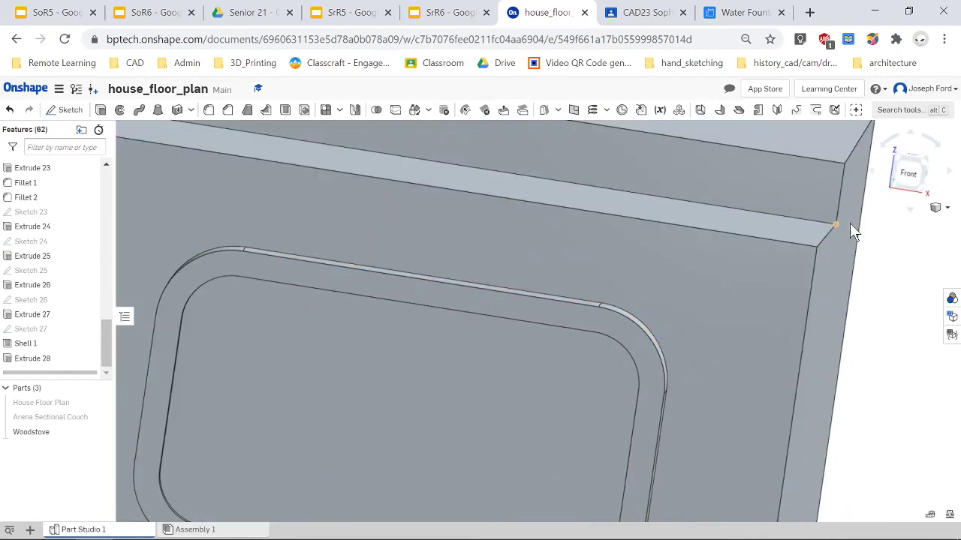
{"action": "left_click", "coordinate": [882, 174]}
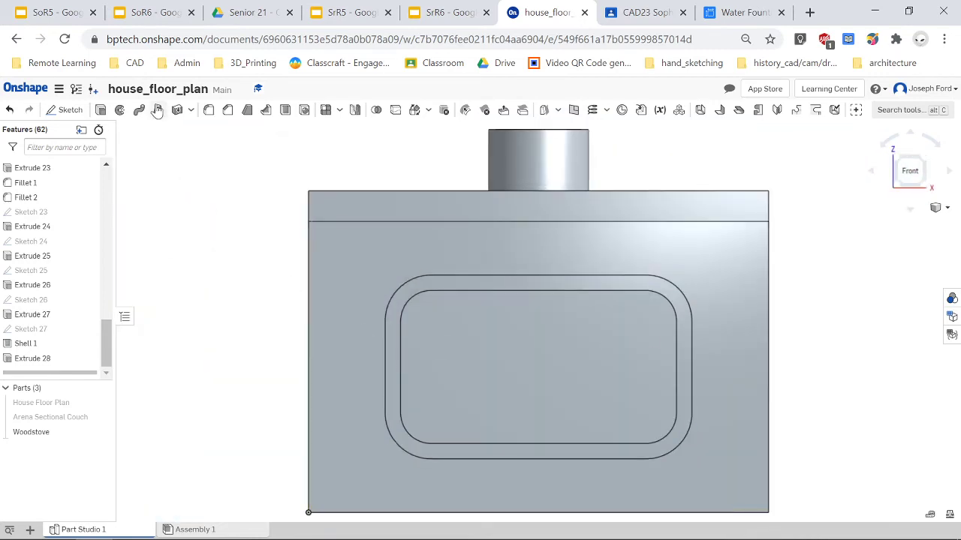
- Start a sketch on the raised door frame's front face and draw a slanted line about 4.7 in long from its left side down past the outer edge
{"action": "left_click", "coordinate": [76, 114]}
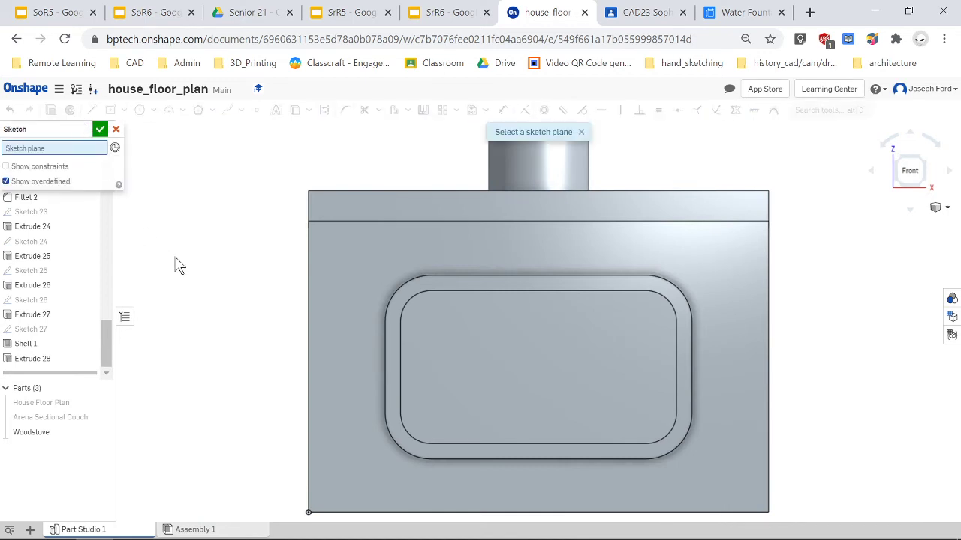
{"action": "left_click", "coordinate": [389, 343]}
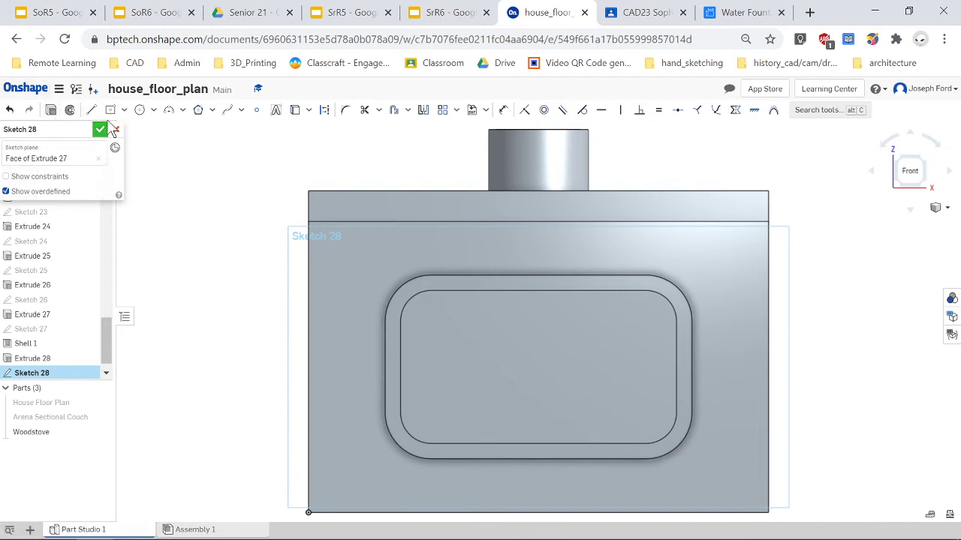
{"action": "left_click", "coordinate": [91, 110]}
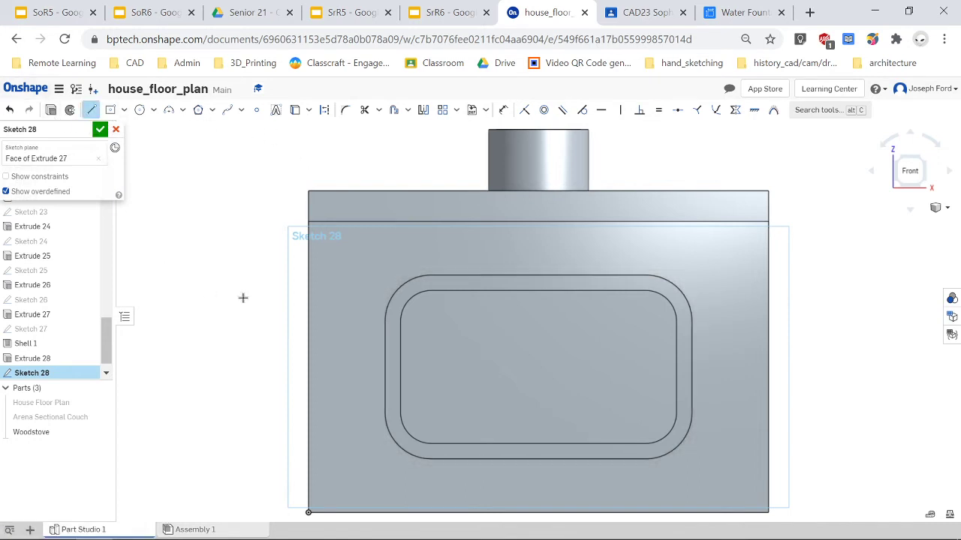
{"action": "left_click", "coordinate": [395, 336]}
{"action": "left_click", "coordinate": [350, 392]}
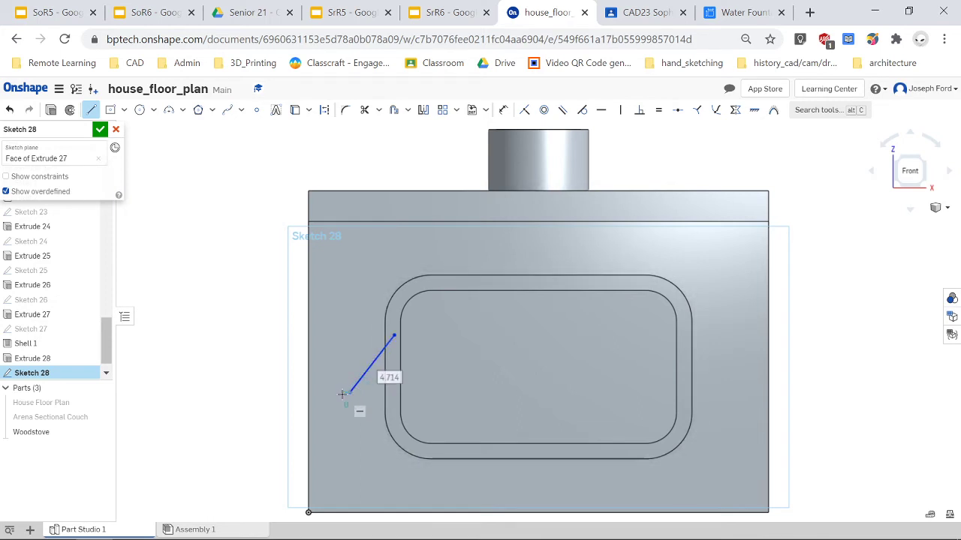
{"action": "key", "text": "Escape"}
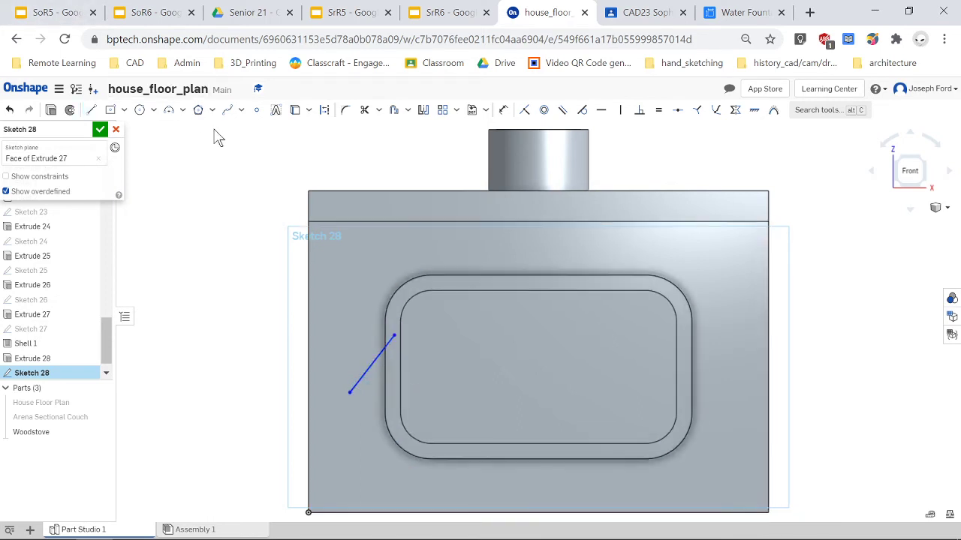
- Draw a spline bulging above the slanted line, from the line's lower end to just short of its upper end
{"action": "left_click", "coordinate": [227, 110]}
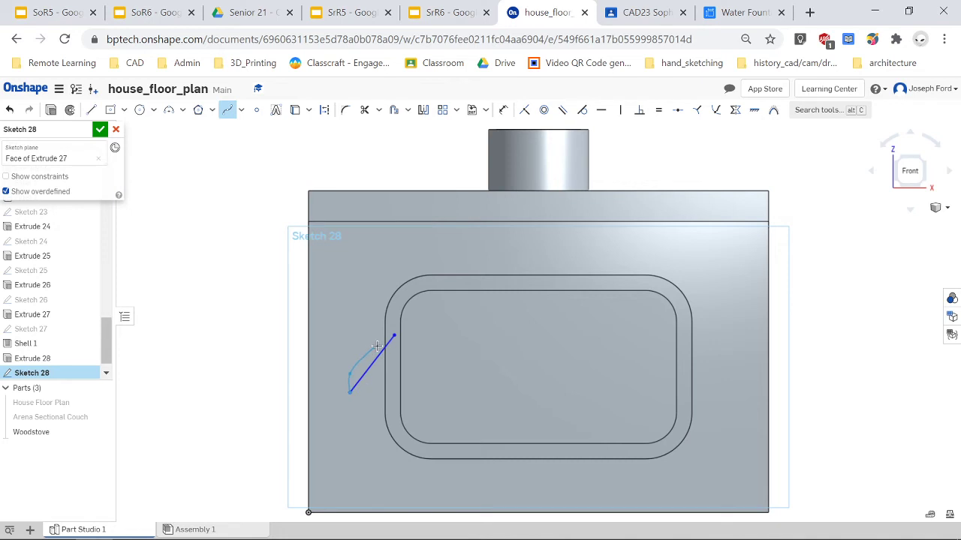
{"action": "scroll", "coordinate": [389, 337], "scroll_direction": "up", "scroll_amount": 4}
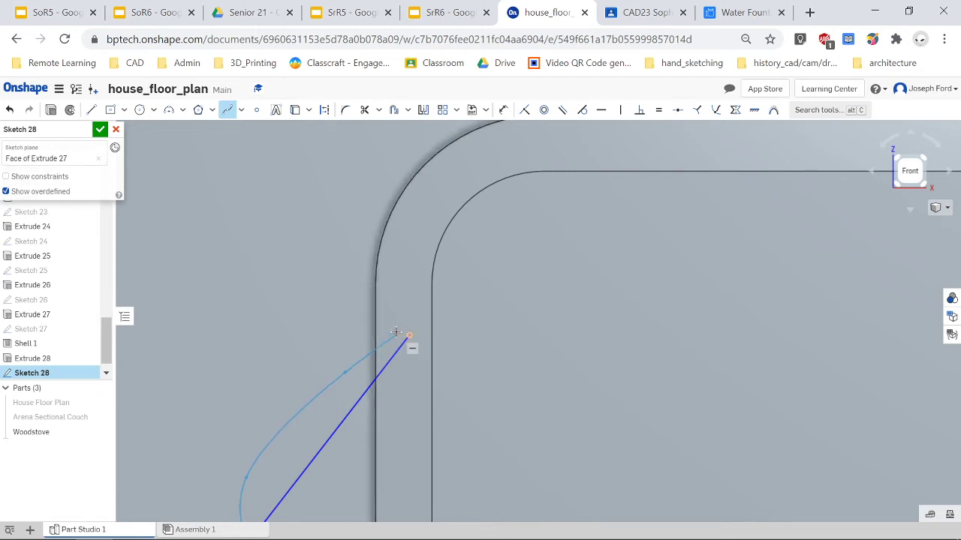
{"action": "left_click", "coordinate": [396, 332]}
{"action": "scroll", "coordinate": [422, 444], "scroll_direction": "down", "scroll_amount": 2}
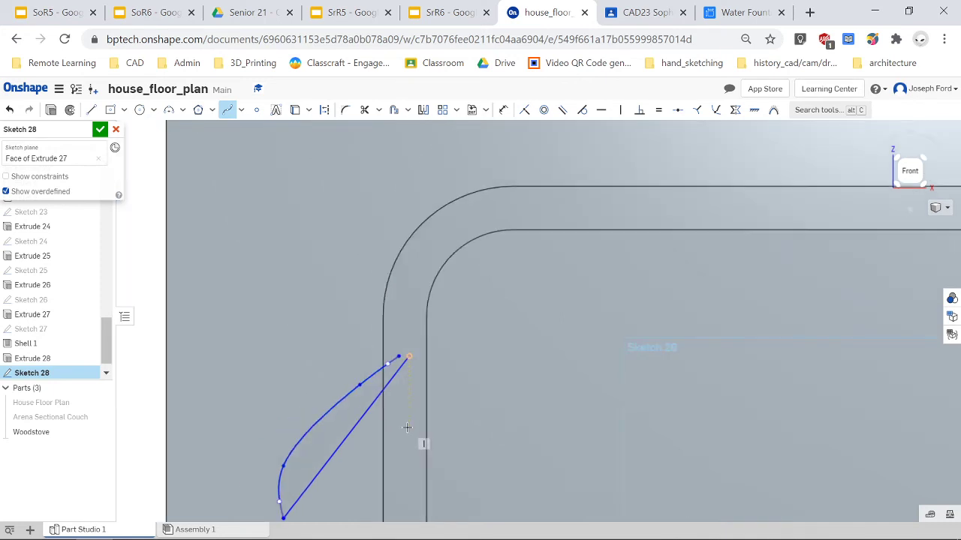
- Draw a circle about 0.47 in in diameter centered on the slanted line's upper end and passing through the spline's endpoint
{"action": "key", "text": "c"}
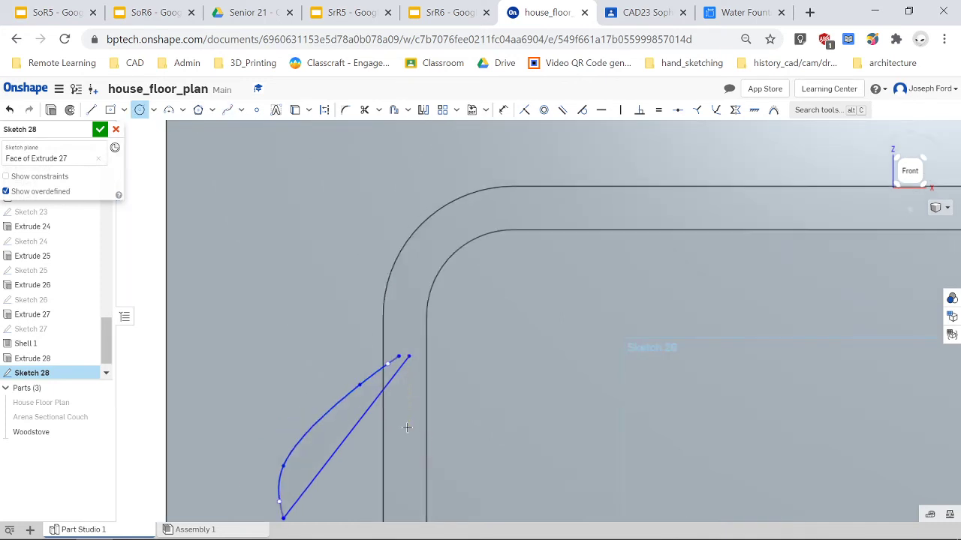
{"action": "left_click", "coordinate": [409, 358]}
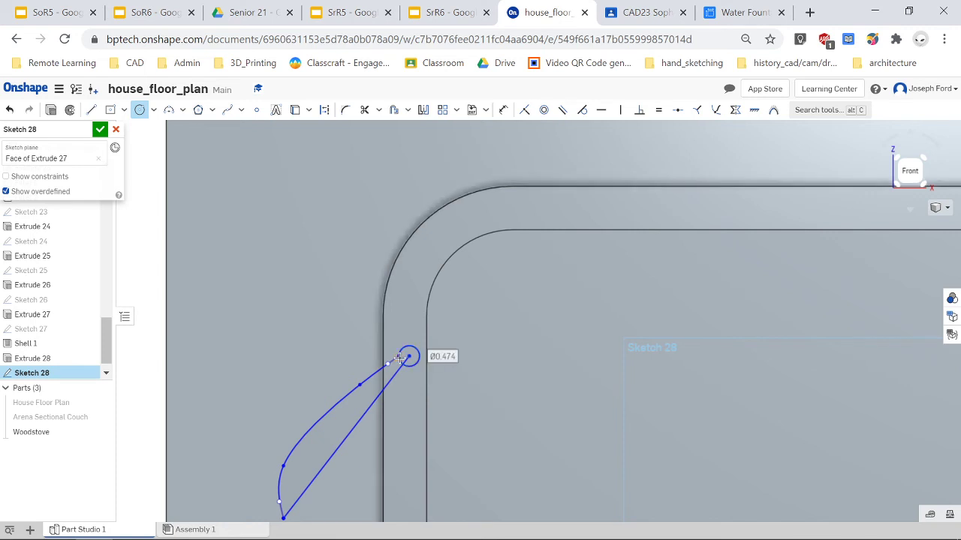
{"action": "left_click", "coordinate": [400, 358]}
- Extend the slanted line about 0.45 in through the circle and trim the excess line and circle segments to leave a closed half-profile of the handle
{"action": "left_click", "coordinate": [91, 112]}
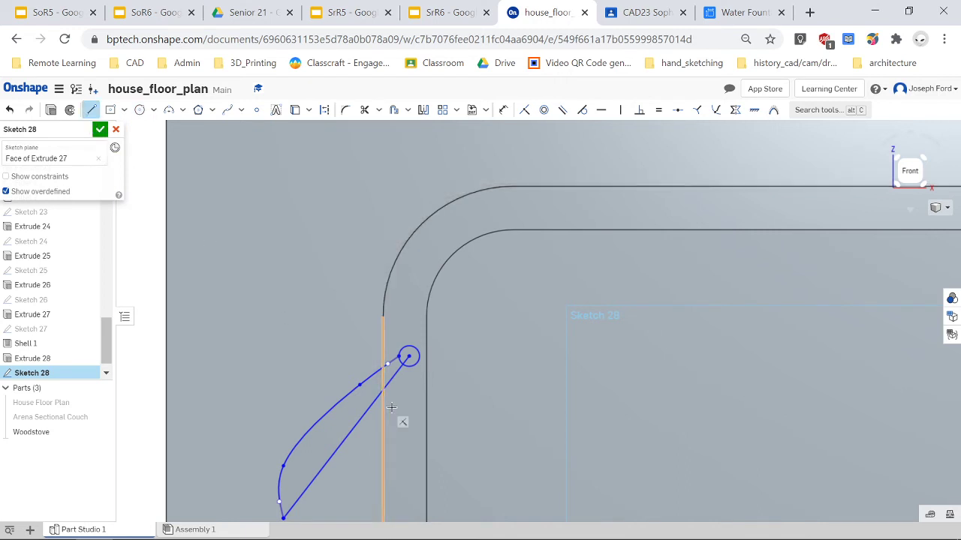
{"action": "scroll", "coordinate": [406, 376], "scroll_direction": "up", "scroll_amount": 3}
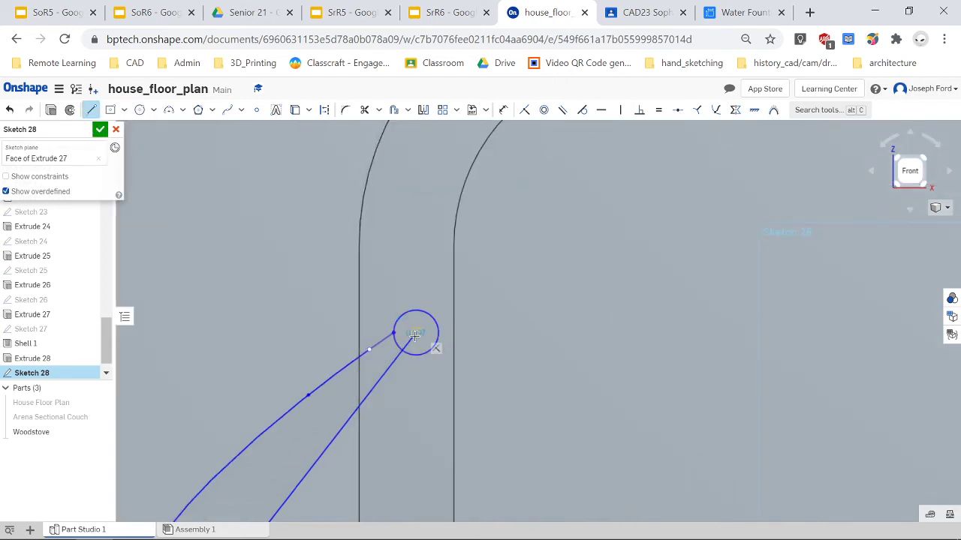
{"action": "left_click", "coordinate": [443, 301]}
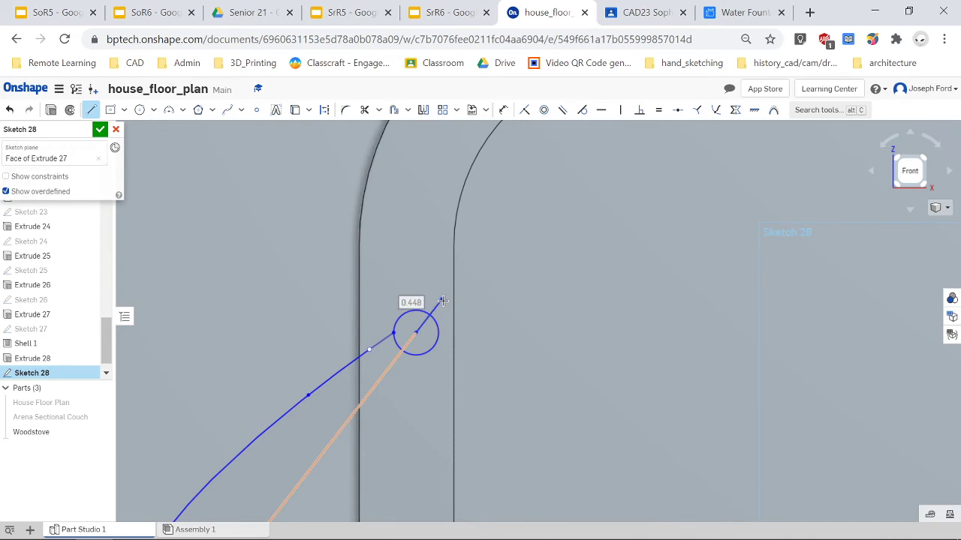
{"action": "key", "text": "Escape"}
{"action": "key", "text": "m"}
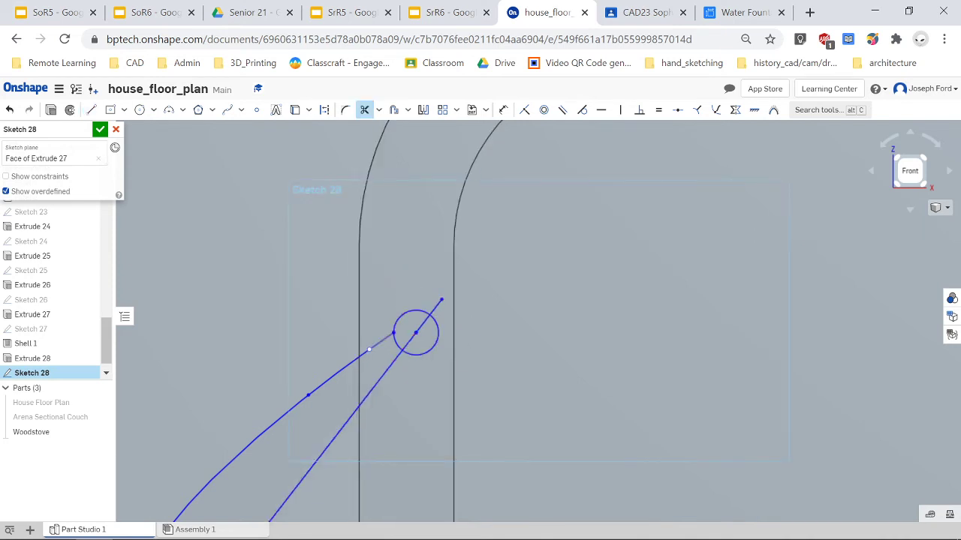
{"action": "left_click", "coordinate": [439, 314]}
{"action": "left_click", "coordinate": [396, 346]}
- Revolve the handle profile a full turn about its slanted straight edge and add it to the Woodstove
{"action": "scroll", "coordinate": [391, 415], "scroll_direction": "down", "scroll_amount": 10}
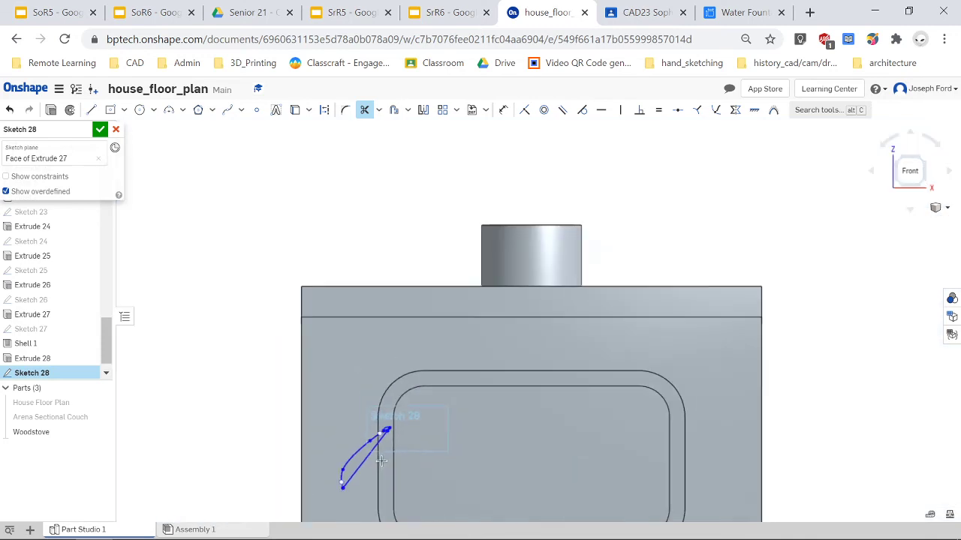
{"action": "scroll", "coordinate": [381, 460], "scroll_direction": "up", "scroll_amount": 4}
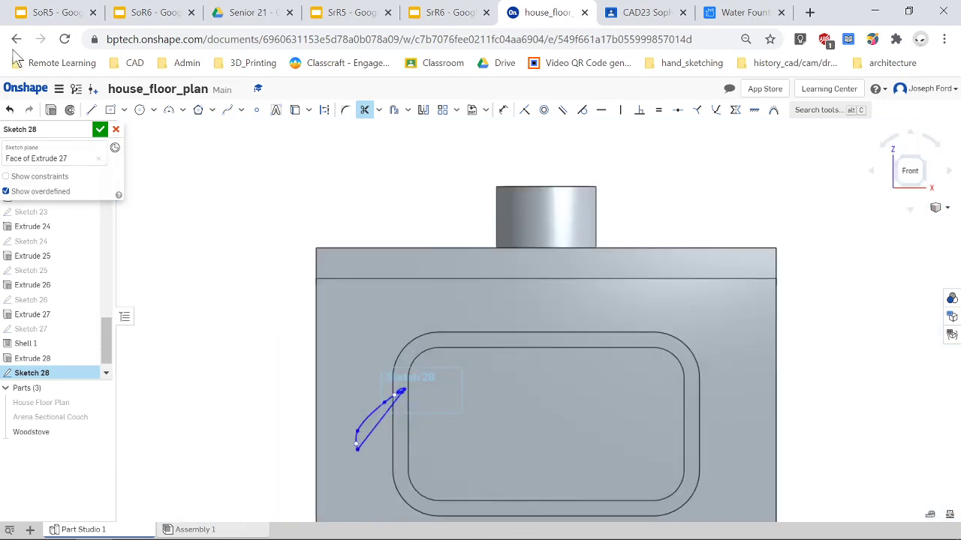
{"action": "left_click", "coordinate": [70, 109]}
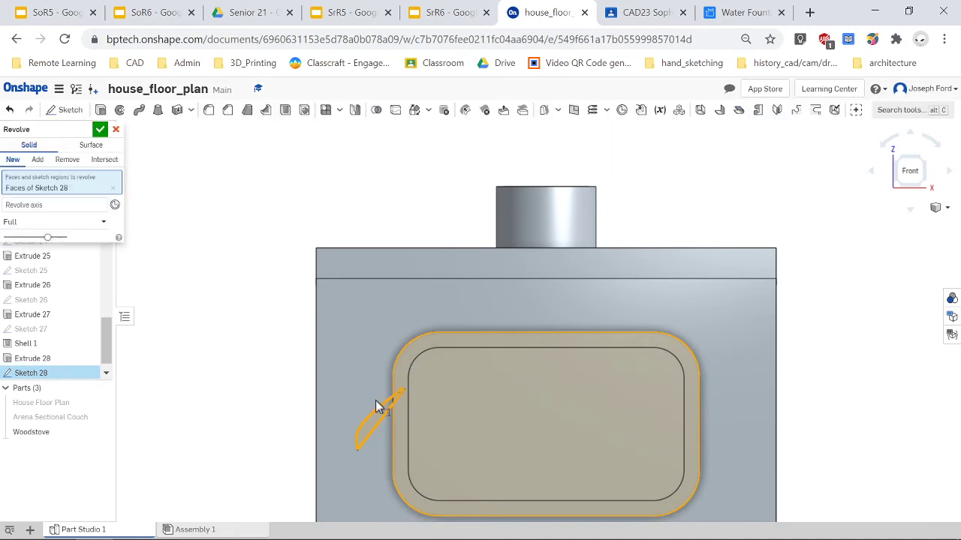
{"action": "scroll", "coordinate": [365, 455], "scroll_direction": "up", "scroll_amount": 5}
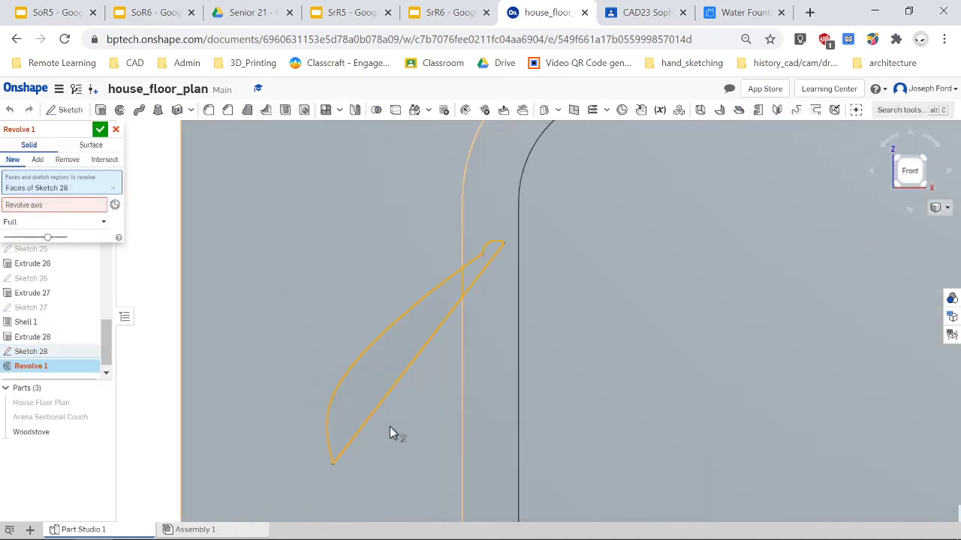
{"action": "left_click", "coordinate": [84, 205]}
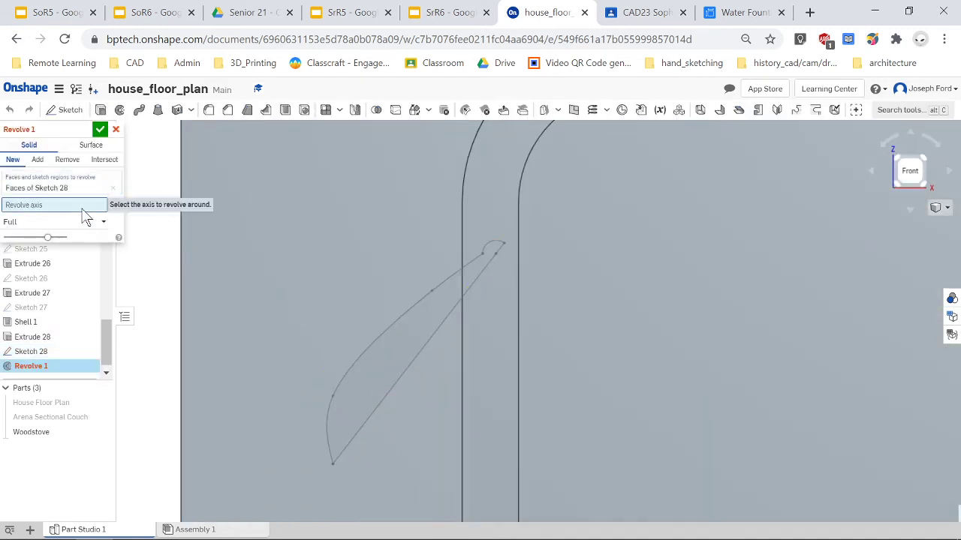
{"action": "left_click", "coordinate": [416, 360]}
{"action": "scroll", "coordinate": [438, 369], "scroll_direction": "down", "scroll_amount": 5}
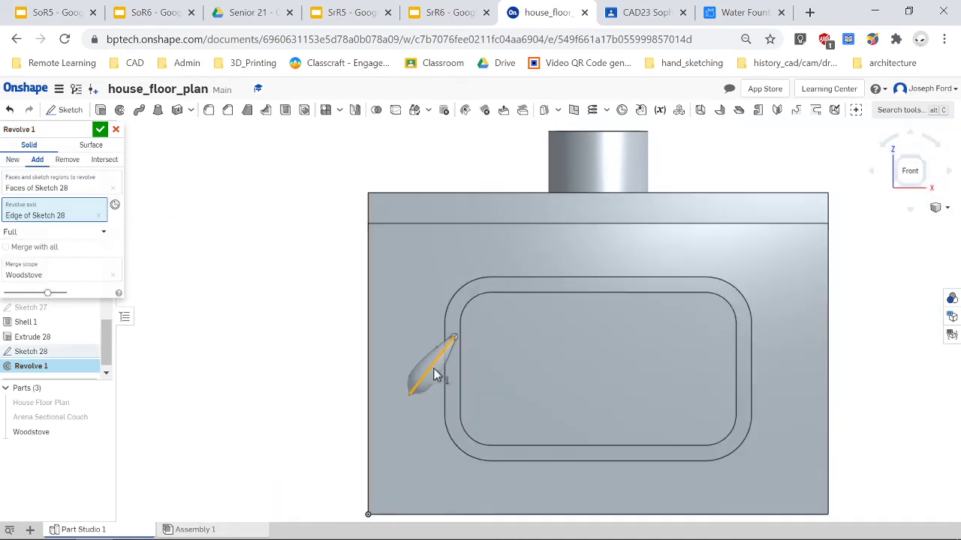
{"action": "left_click", "coordinate": [100, 129]}
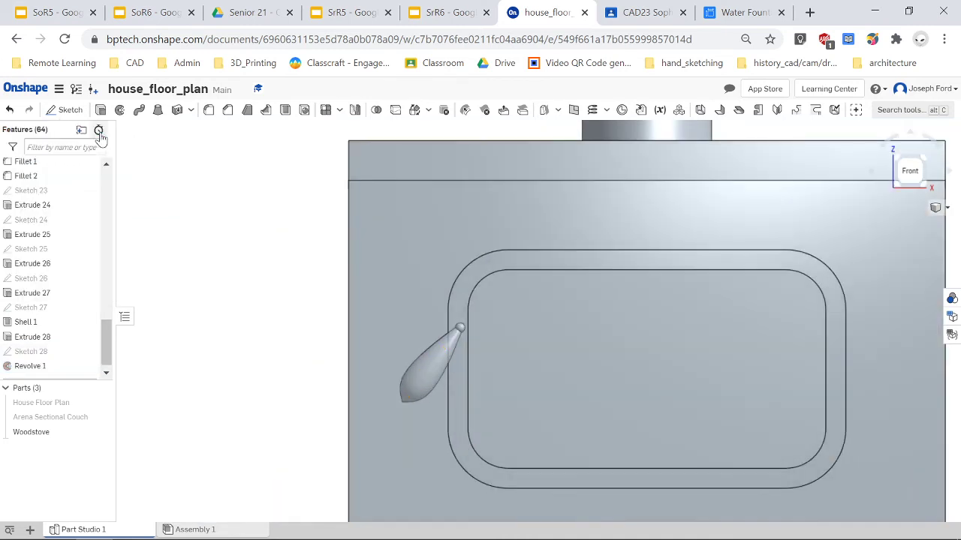
- Examine the handle and the door frame on the Woodstove from the front and from below
{"action": "scroll", "coordinate": [661, 397], "scroll_direction": "down", "scroll_amount": 5}
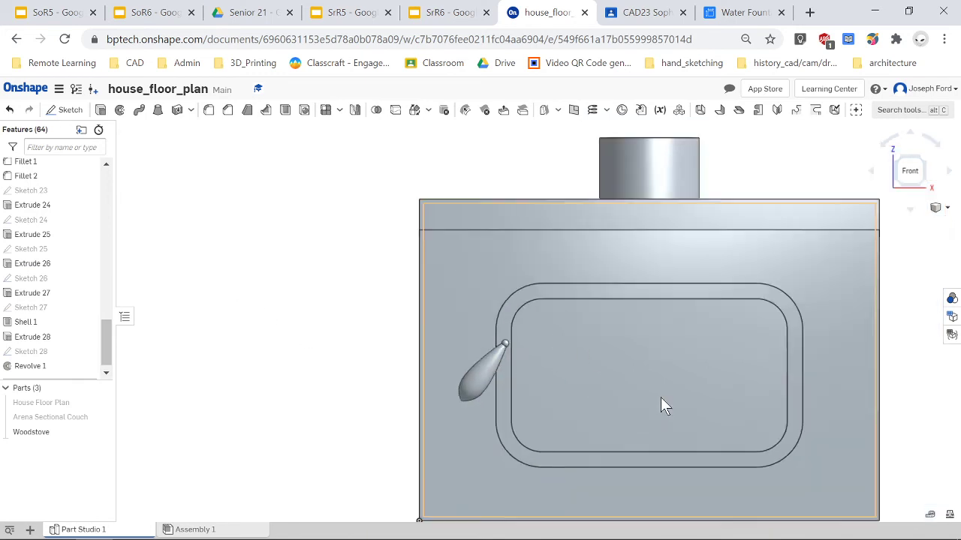
{"action": "scroll", "coordinate": [844, 387], "scroll_direction": "up", "scroll_amount": 3}
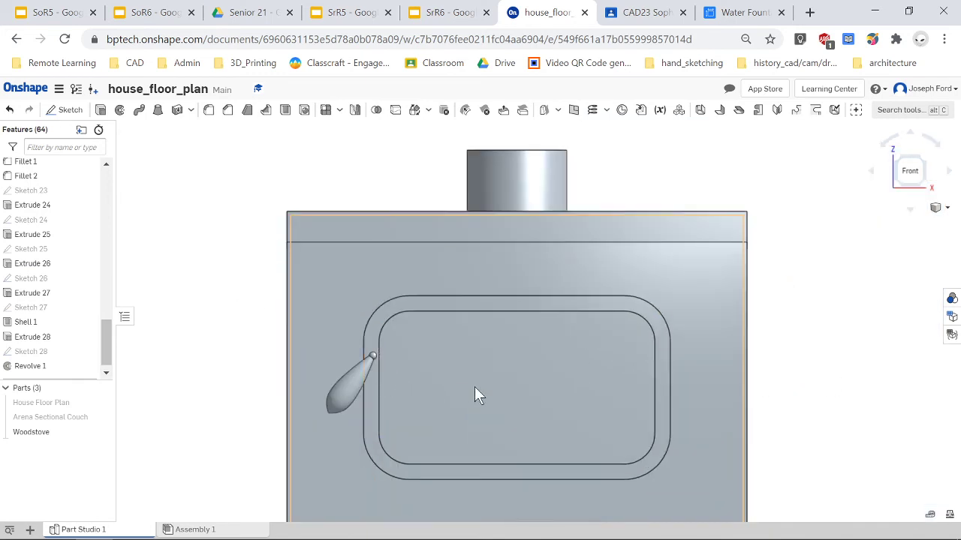
{"action": "mouse_move", "coordinate": [475, 386]}
{"action": "right_mouse_down"}
{"action": "mouse_move", "coordinate": [445, 386]}
{"action": "mouse_move", "coordinate": [523, 386]}
{"action": "mouse_move", "coordinate": [483, 386]}
{"action": "right_mouse_up"}
{"action": "key", "text": "shift+1"}
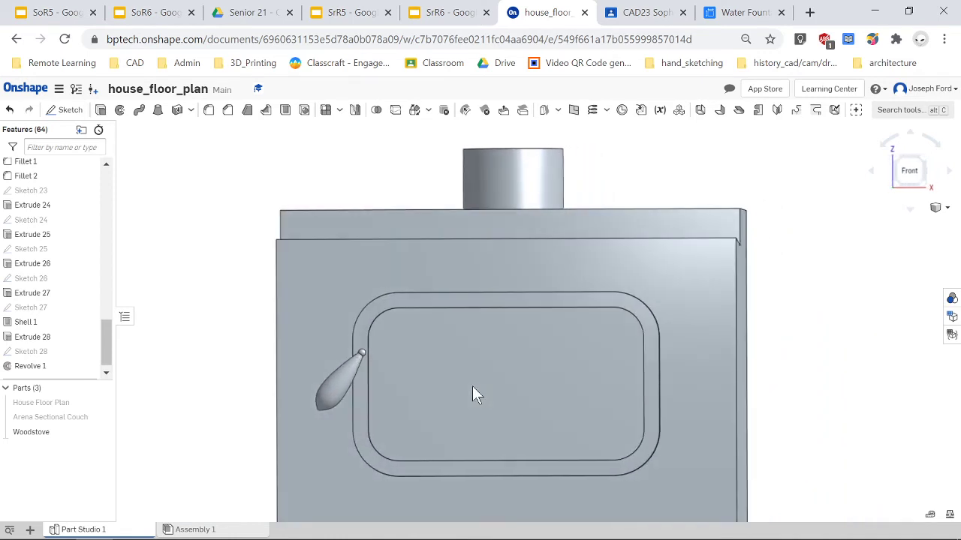
{"action": "scroll", "coordinate": [504, 400], "scroll_direction": "down", "scroll_amount": 5}
{"action": "scroll", "coordinate": [504, 400], "scroll_direction": "up", "scroll_amount": 2}
{"action": "key", "text": "shift+7"}
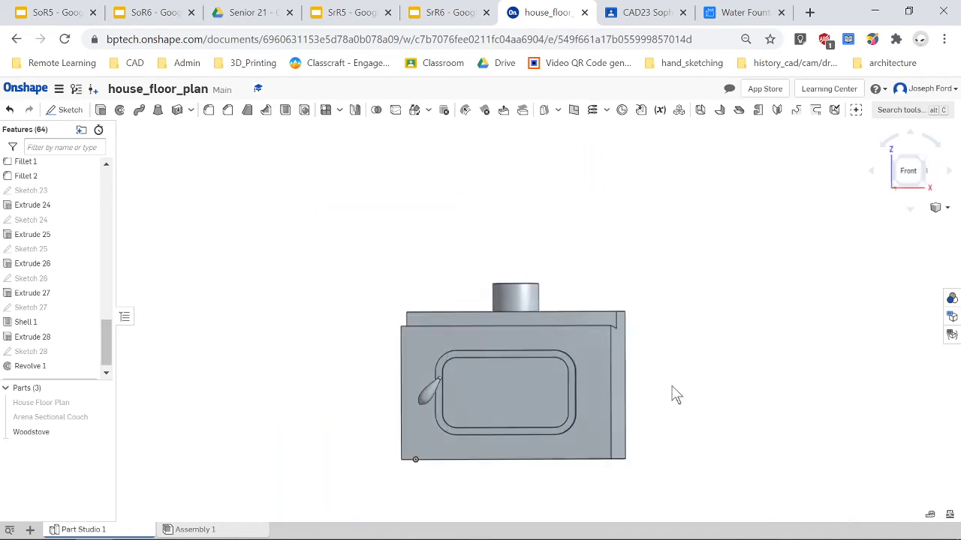
{"action": "scroll", "coordinate": [670, 404], "scroll_direction": "down", "scroll_amount": 2}
{"action": "right_click_drag", "start_coordinate": [680, 410], "coordinate": [665, 368]}
{"action": "scroll", "coordinate": [631, 428], "scroll_direction": "up", "scroll_amount": 4}
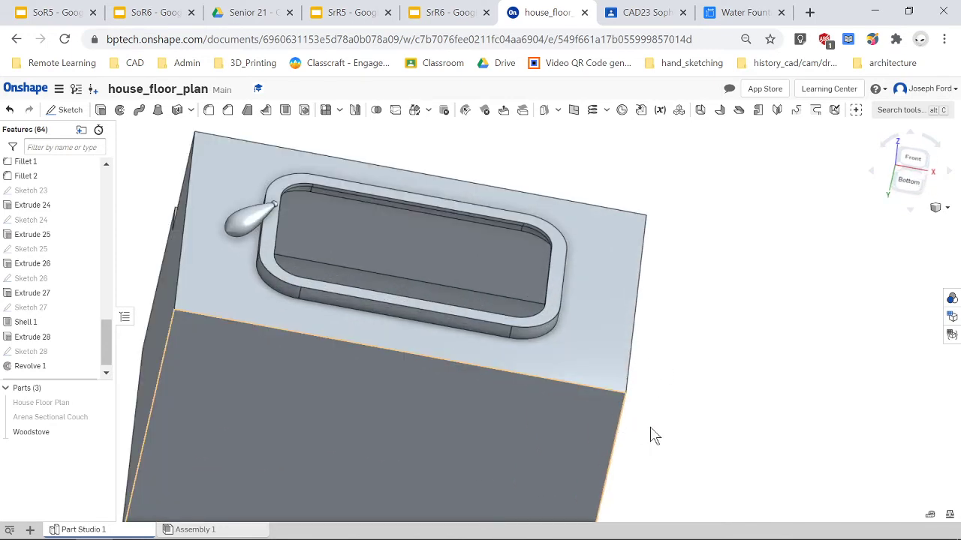
{"action": "scroll", "coordinate": [653, 435], "scroll_direction": "down", "scroll_amount": 5}
{"action": "right_click_drag", "start_coordinate": [665, 432], "coordinate": [678, 451]}
{"action": "scroll", "coordinate": [617, 452], "scroll_direction": "up", "scroll_amount": 4}
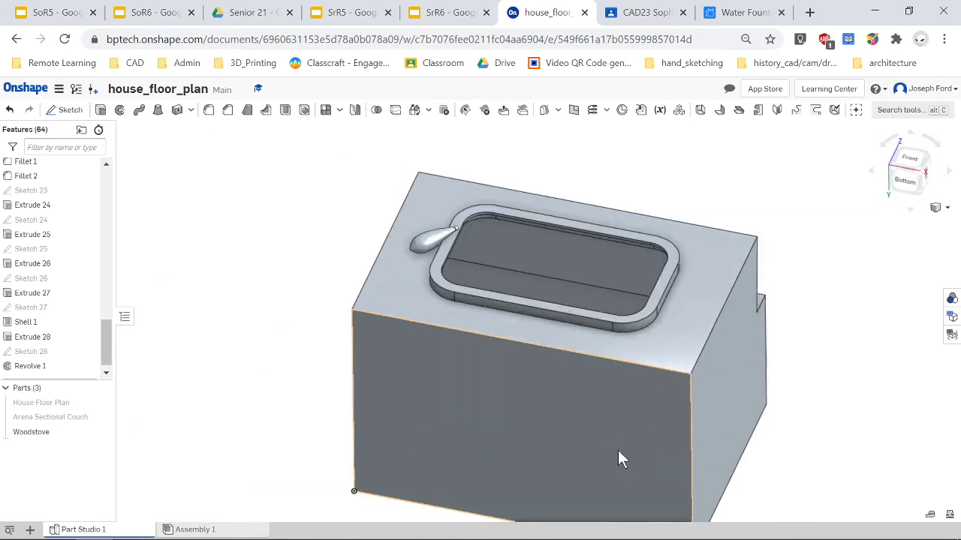
- Start a sketch on the Woodstove's bottom face
{"action": "left_click", "coordinate": [900, 181]}
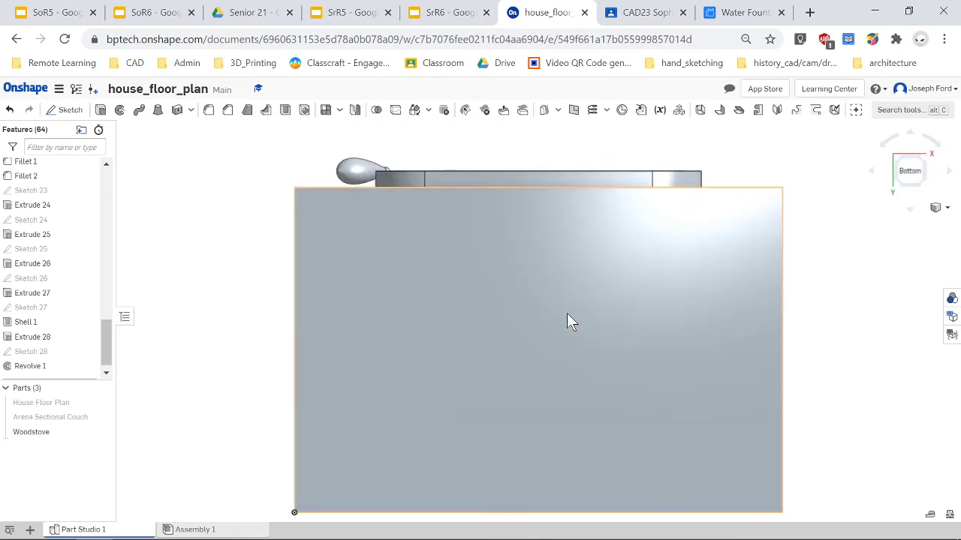
{"action": "left_click", "coordinate": [101, 111]}
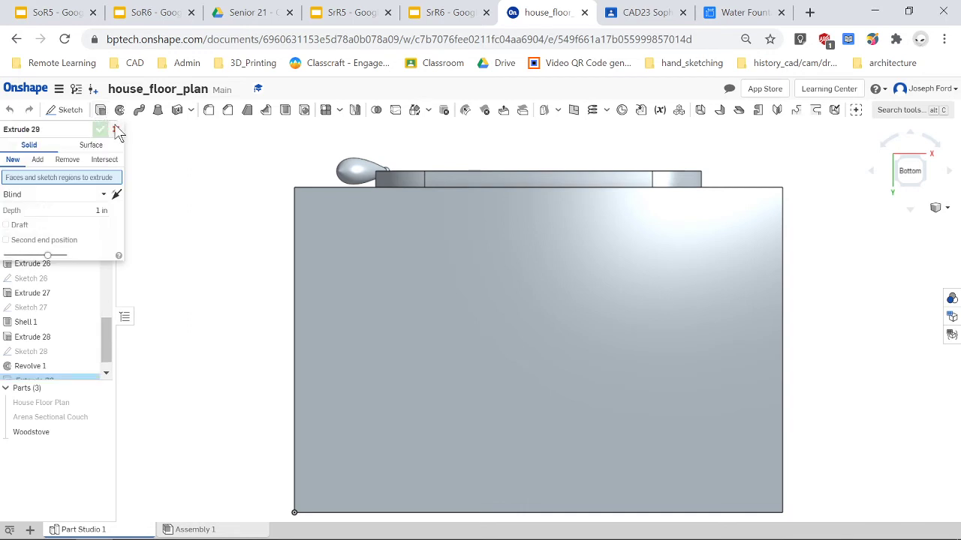
{"action": "left_click", "coordinate": [115, 129]}
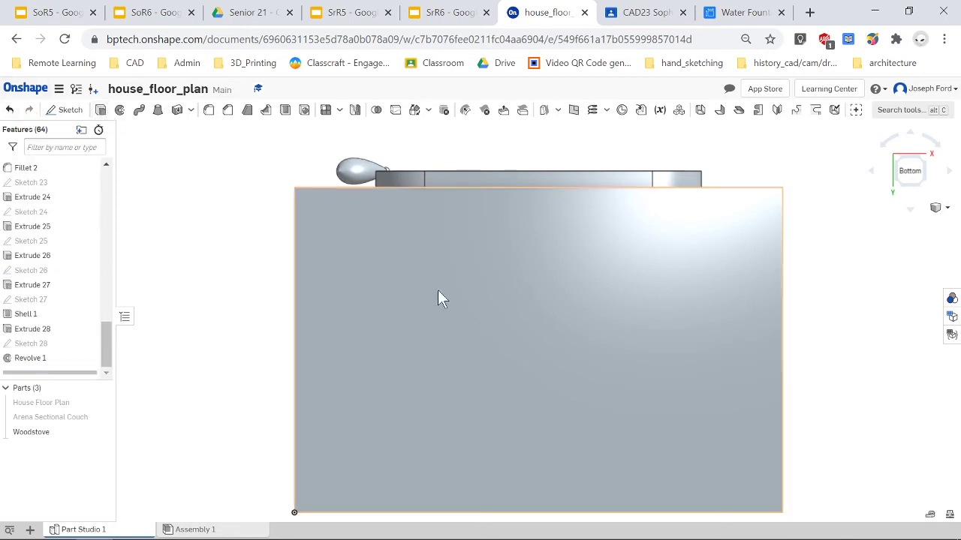
{"action": "left_click", "coordinate": [65, 110]}
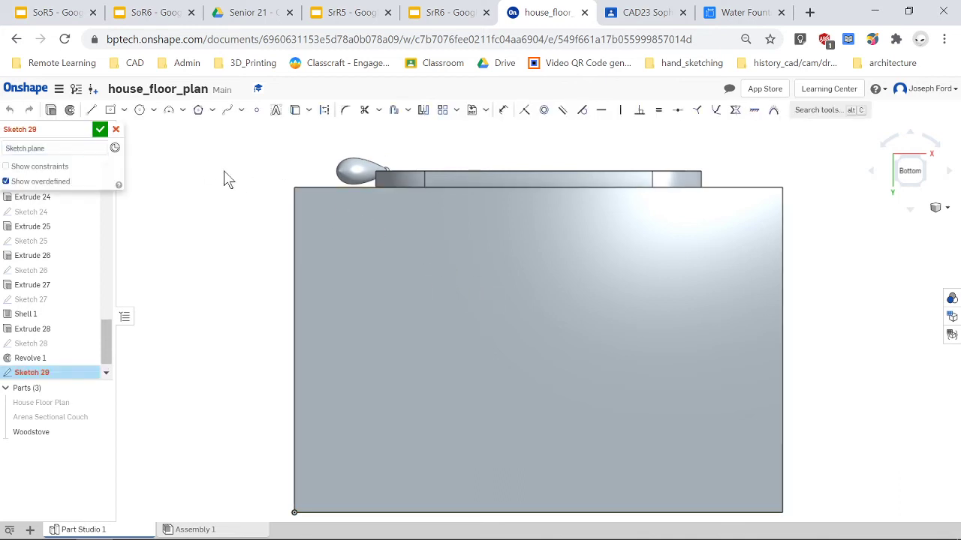
{"action": "left_click", "coordinate": [124, 110]}
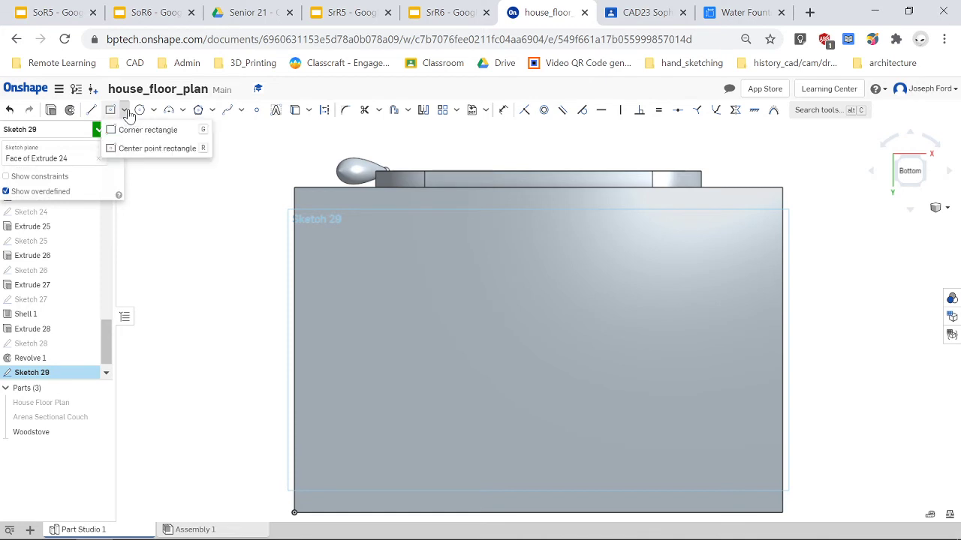
{"action": "left_click", "coordinate": [128, 129]}
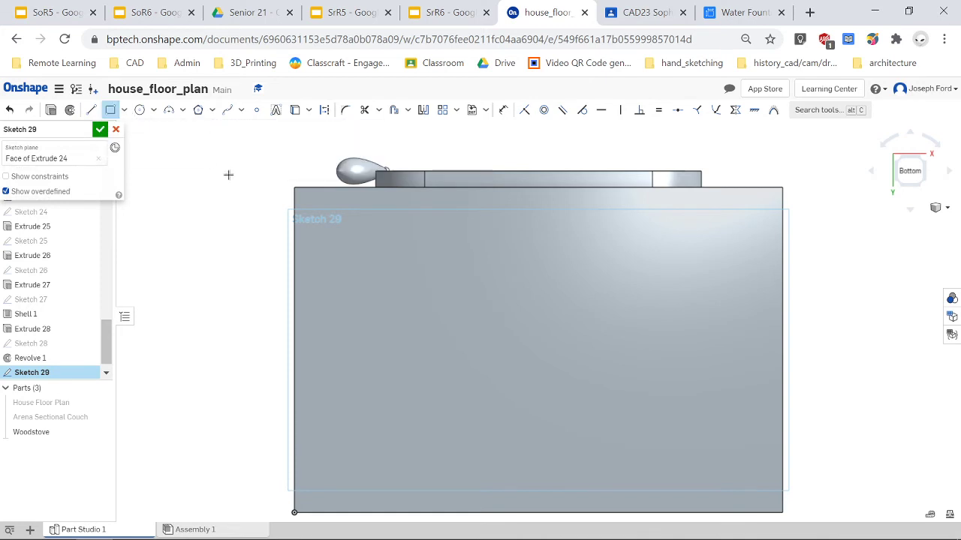
{"action": "left_click", "coordinate": [303, 195]}
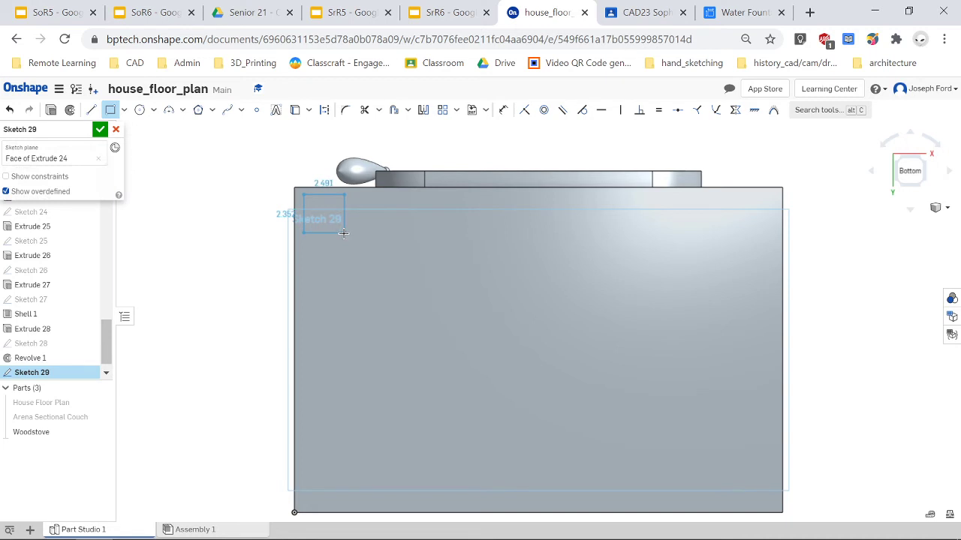
{"action": "key", "text": "l"}
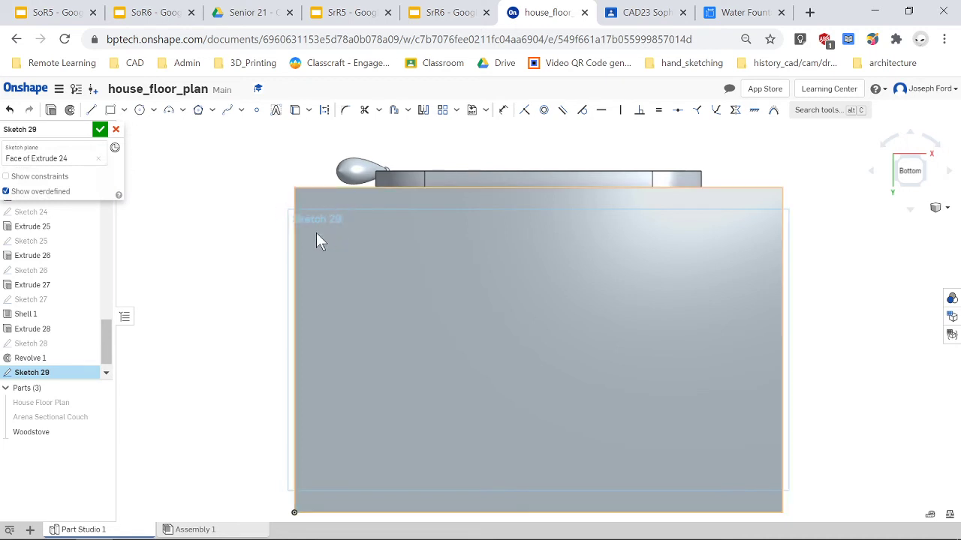
- Offset the outline of the Woodstove's bottom face 0.25 in inward and finish the sketch
{"action": "scroll", "coordinate": [326, 202], "scroll_direction": "up", "scroll_amount": 1}
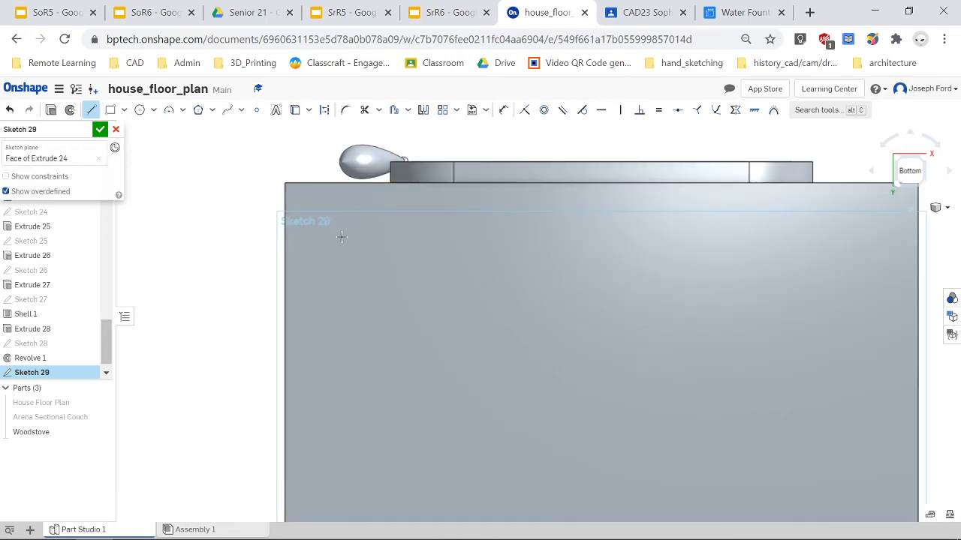
{"action": "left_click", "coordinate": [394, 111]}
{"action": "left_click", "coordinate": [347, 256]}
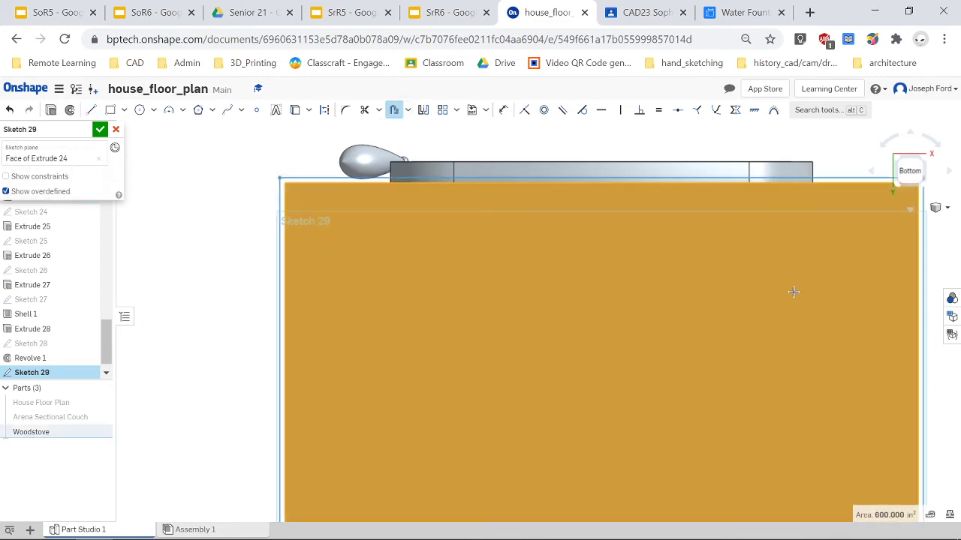
{"action": "scroll", "coordinate": [861, 425], "scroll_direction": "down", "scroll_amount": 7}
{"action": "scroll", "coordinate": [830, 489], "scroll_direction": "up", "scroll_amount": 5}
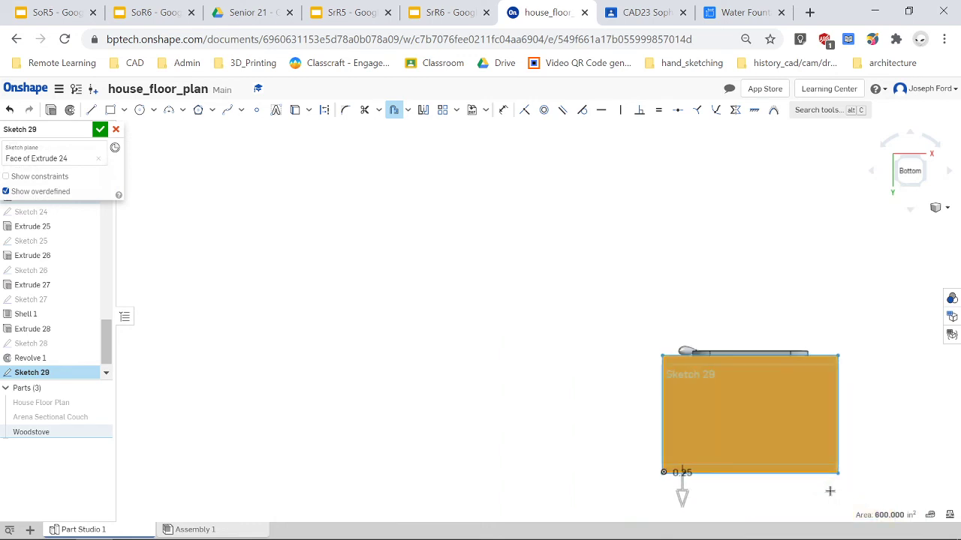
{"action": "left_click", "coordinate": [510, 477]}
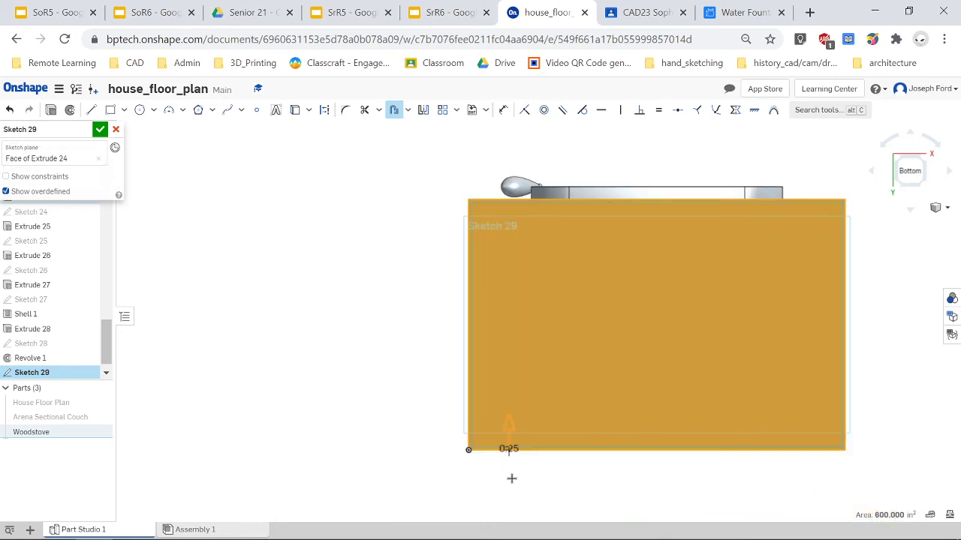
{"action": "scroll", "coordinate": [512, 448], "scroll_direction": "up", "scroll_amount": 3}
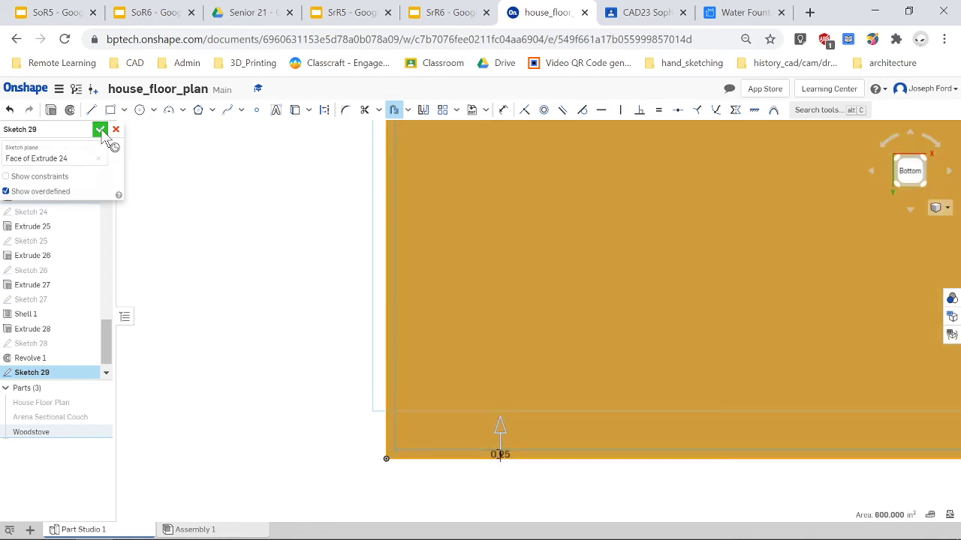
{"action": "left_click", "coordinate": [101, 132]}
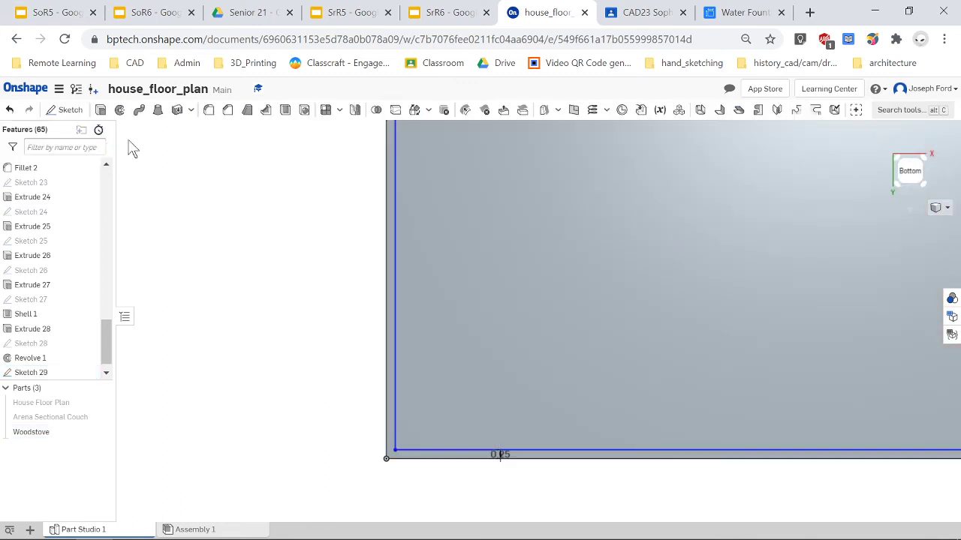
- Reopen the sketch with the offset outline on the Woodstove's underside for editing
{"action": "scroll", "coordinate": [765, 196], "scroll_direction": "down", "scroll_amount": 4}
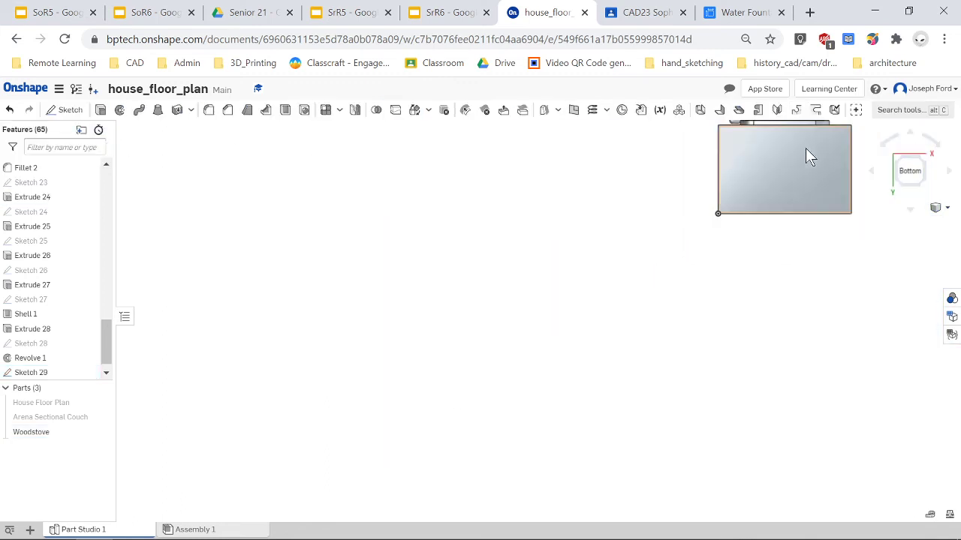
{"action": "scroll", "coordinate": [805, 148], "scroll_direction": "down", "scroll_amount": 1}
{"action": "scroll", "coordinate": [804, 138], "scroll_direction": "up", "scroll_amount": 5}
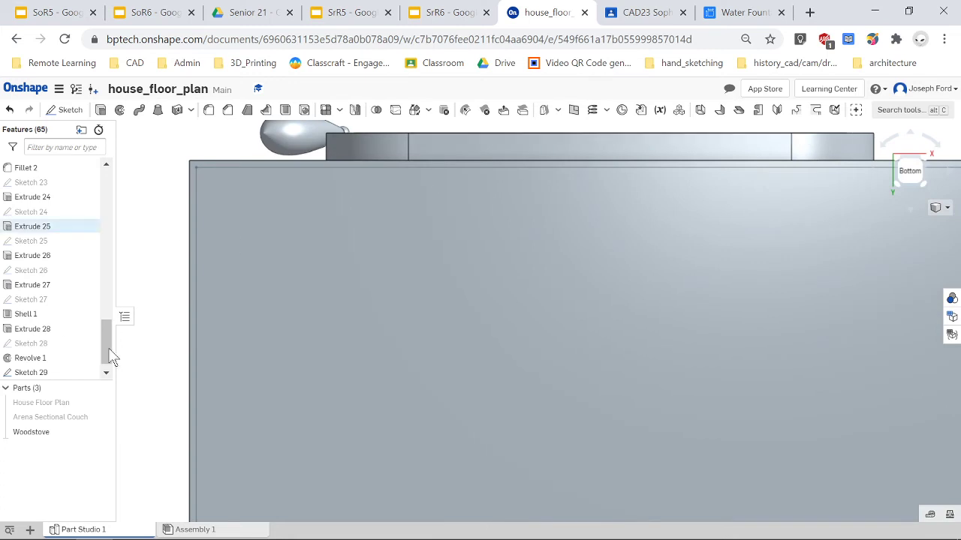
{"action": "scroll", "coordinate": [267, 265], "scroll_direction": "down", "scroll_amount": 3}
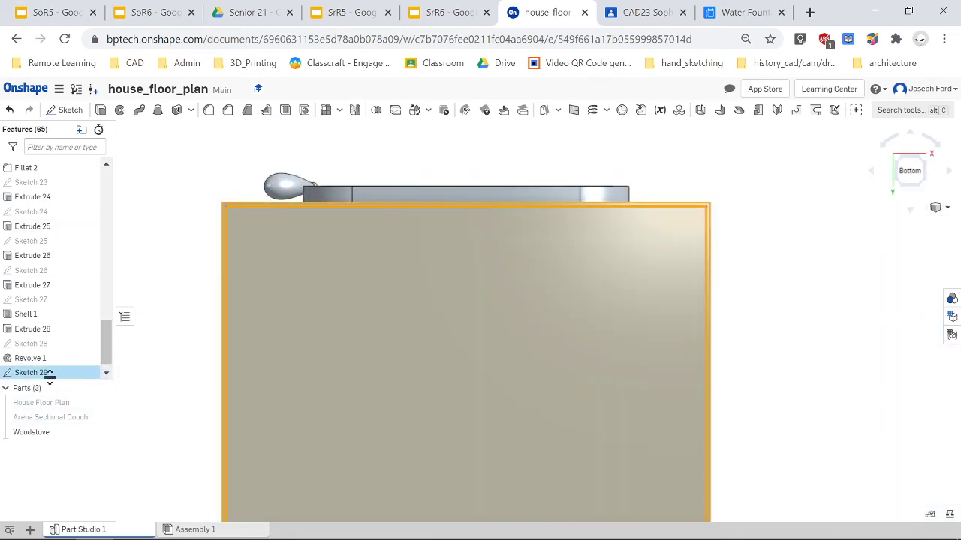
{"action": "right_click", "coordinate": [52, 376]}
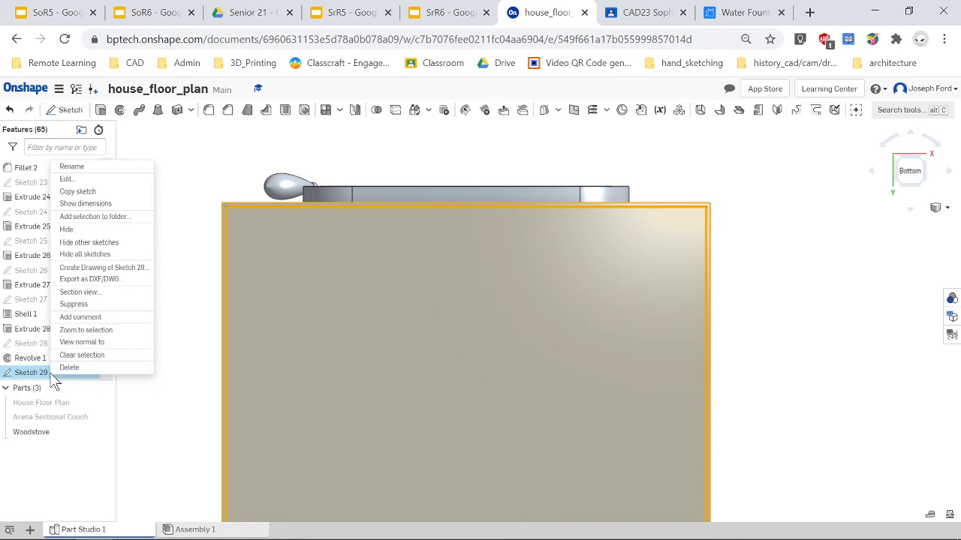
{"action": "left_click", "coordinate": [72, 180]}
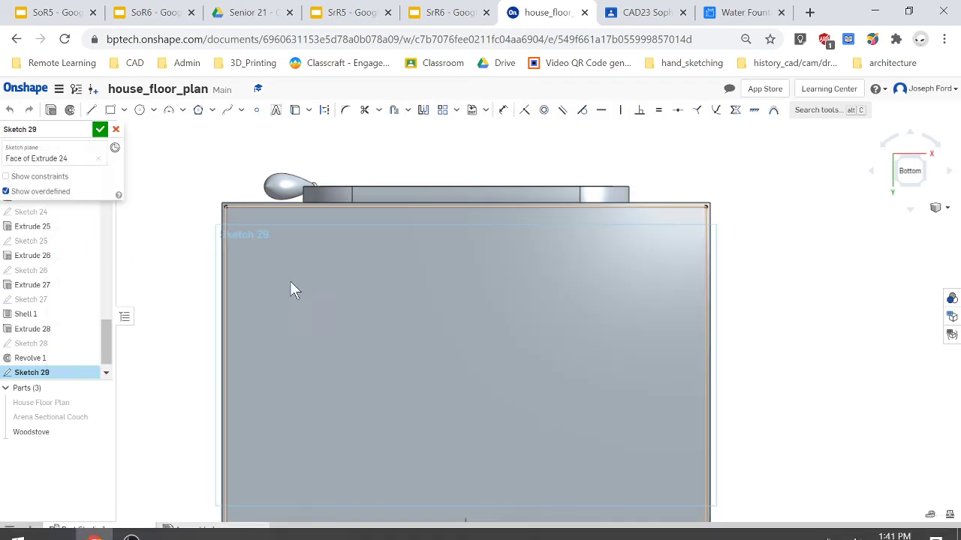
- Draw two short lines bridging the outer edge and the offset outline near the handle-side corner, one on the front and one on the side
{"action": "left_click", "coordinate": [92, 109]}
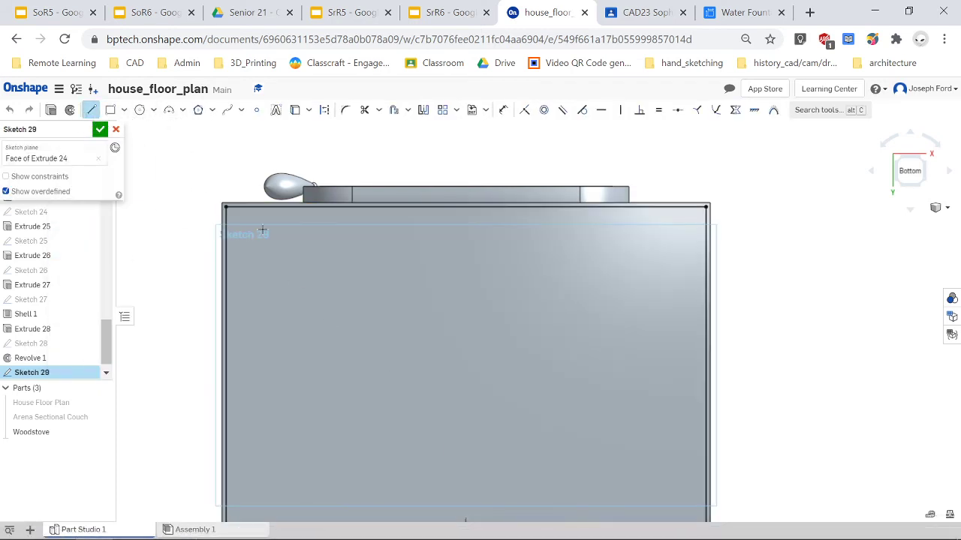
{"action": "scroll", "coordinate": [262, 229], "scroll_direction": "up", "scroll_amount": 5}
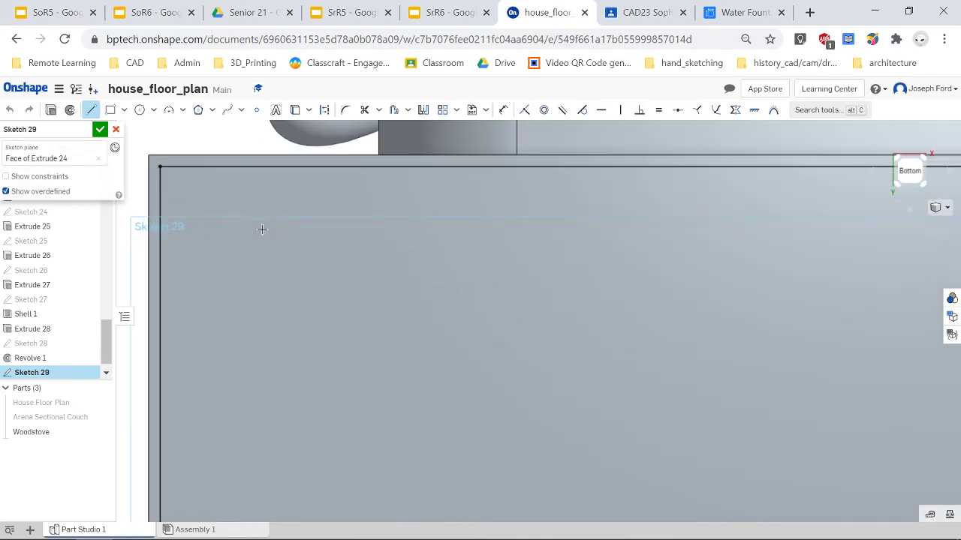
{"action": "left_click", "coordinate": [224, 153]}
{"action": "key", "text": "Escape"}
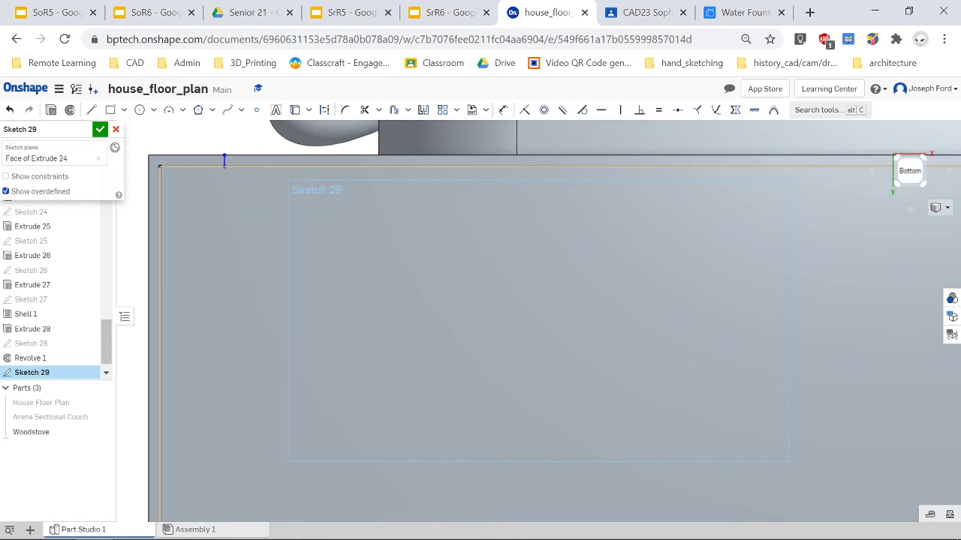
{"action": "left_click", "coordinate": [150, 225]}
{"action": "left_click", "coordinate": [159, 225]}
{"action": "key", "text": "Escape"}
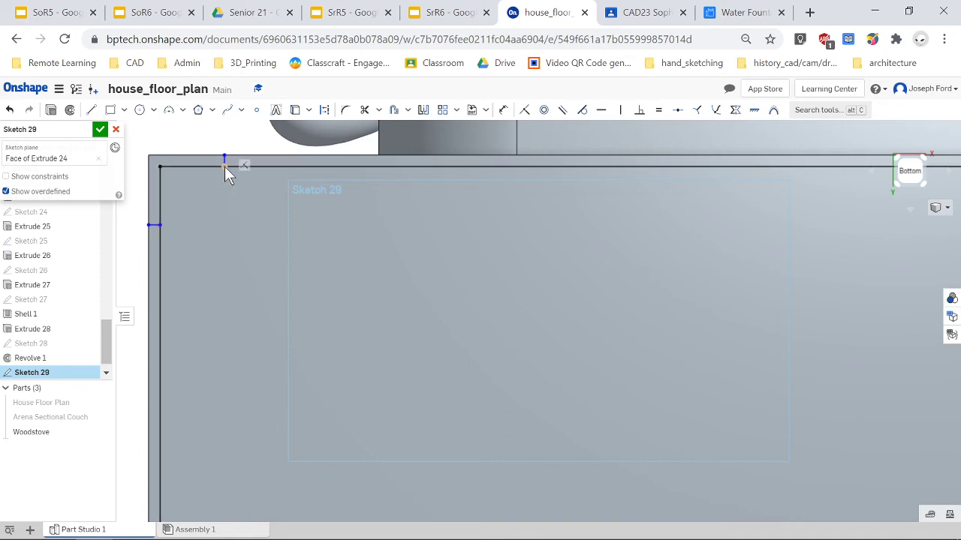
- Draw a straight line about 19.75 in long from the front short line's inner end to the opposite outer edge, perpendicular to that edge
{"action": "key", "text": "l"}
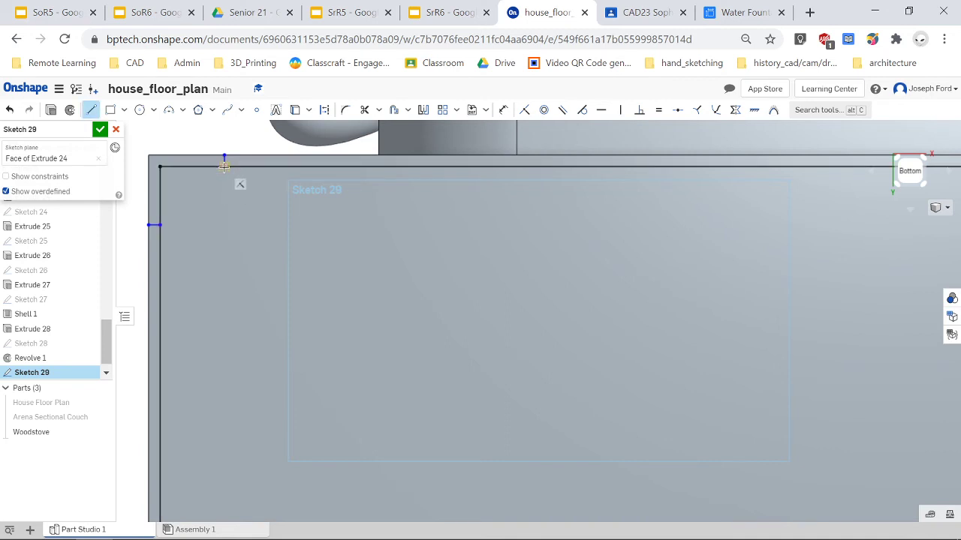
{"action": "left_click", "coordinate": [224, 166]}
{"action": "scroll", "coordinate": [245, 435], "scroll_direction": "down", "scroll_amount": 10}
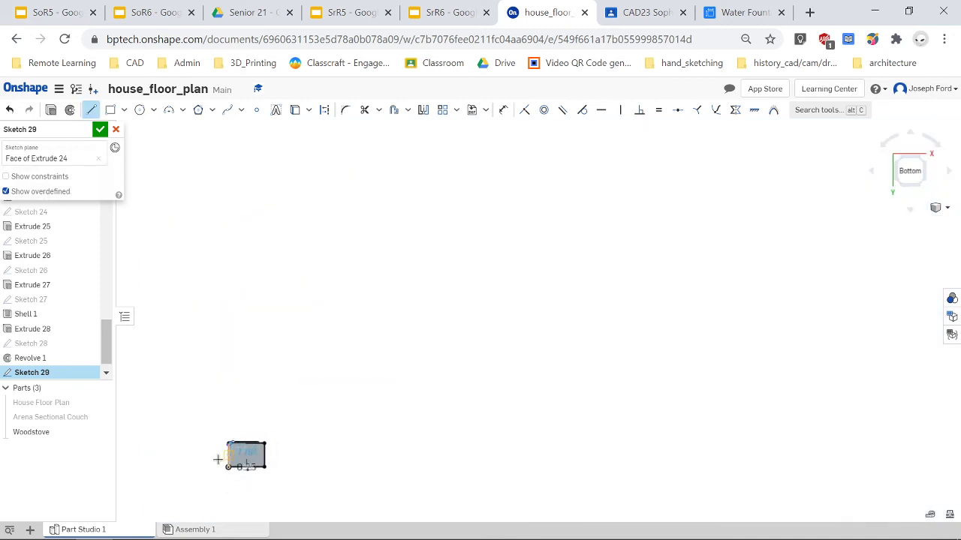
{"action": "scroll", "coordinate": [225, 462], "scroll_direction": "up", "scroll_amount": 8}
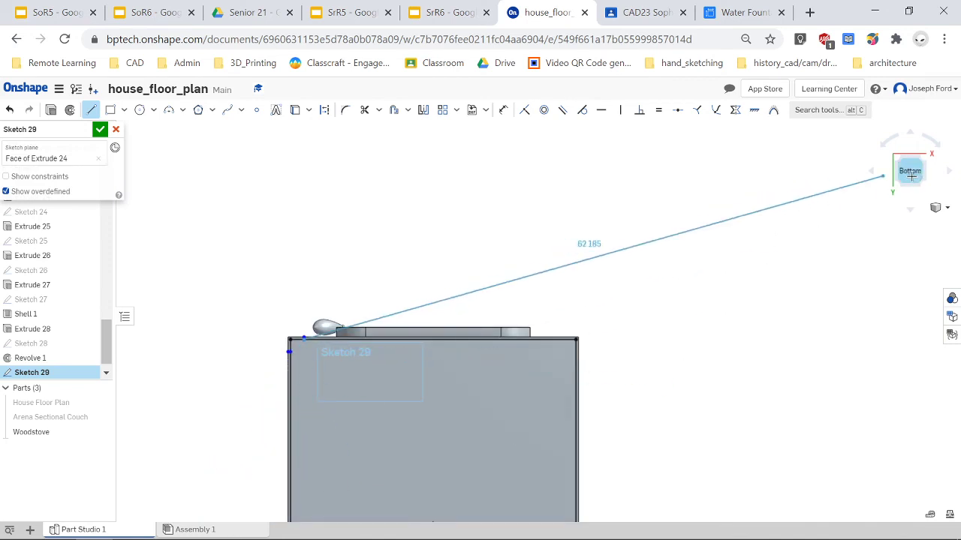
{"action": "left_click", "coordinate": [910, 176]}
{"action": "scroll", "coordinate": [225, 510], "scroll_direction": "up", "scroll_amount": 3}
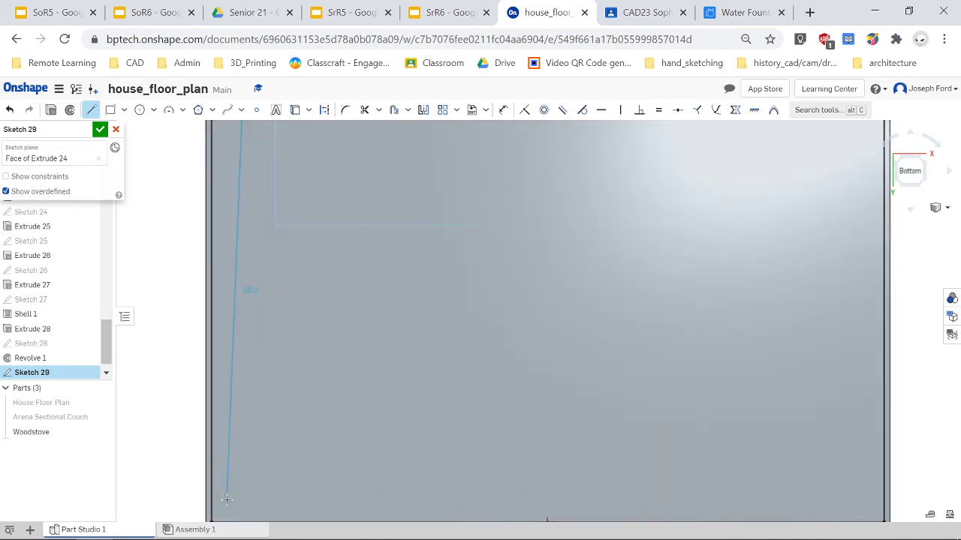
{"action": "scroll", "coordinate": [226, 511], "scroll_direction": "down", "scroll_amount": 5}
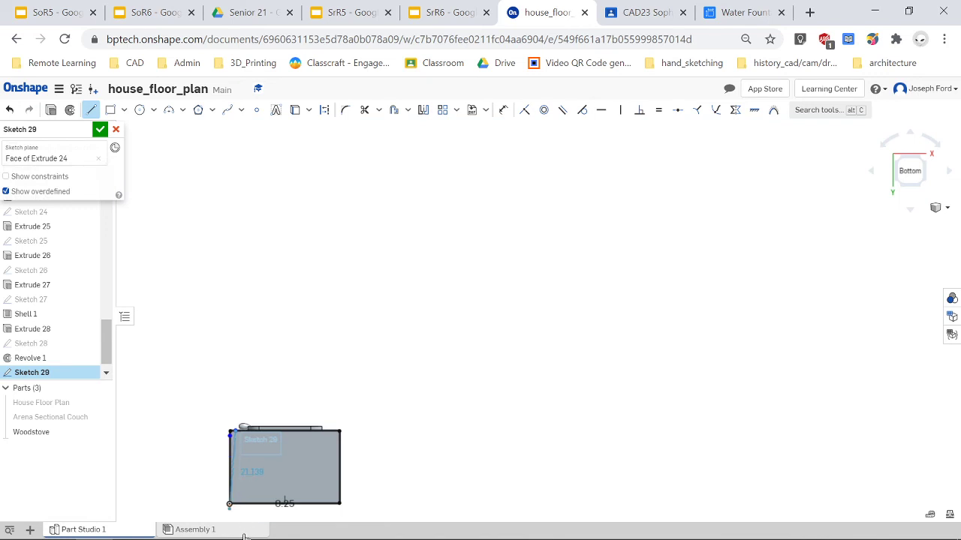
{"action": "scroll", "coordinate": [240, 515], "scroll_direction": "up", "scroll_amount": 5}
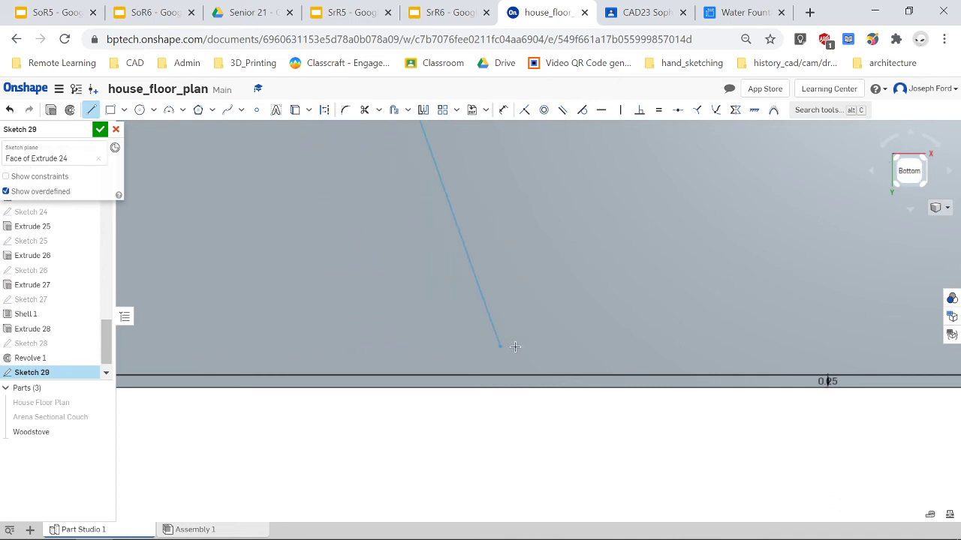
{"action": "left_click", "coordinate": [475, 373]}
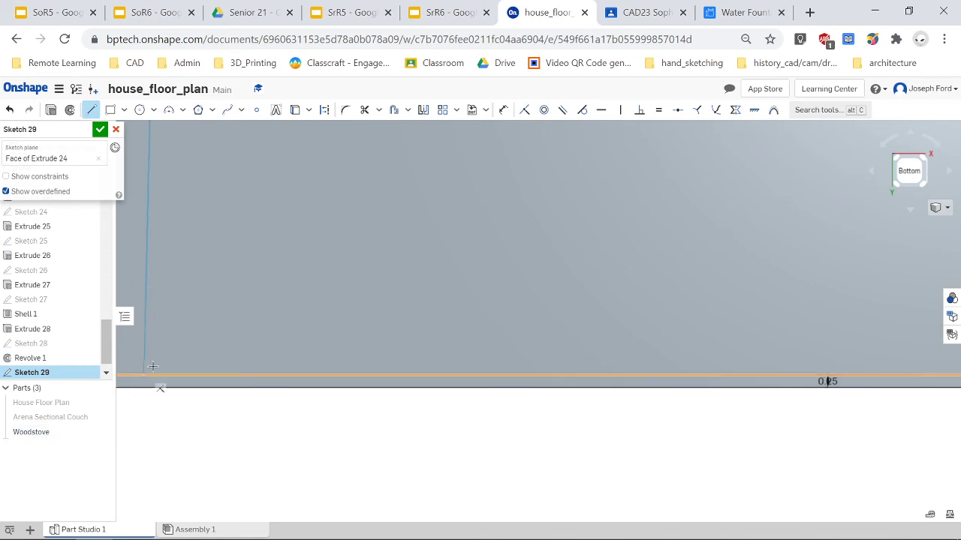
{"action": "scroll", "coordinate": [150, 368], "scroll_direction": "down", "scroll_amount": 8}
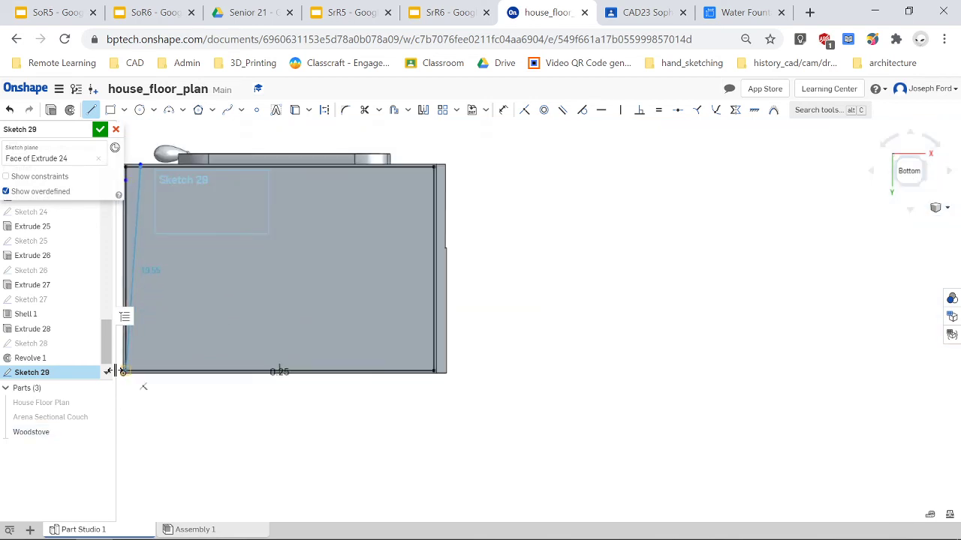
{"action": "scroll", "coordinate": [123, 371], "scroll_direction": "up", "scroll_amount": 4}
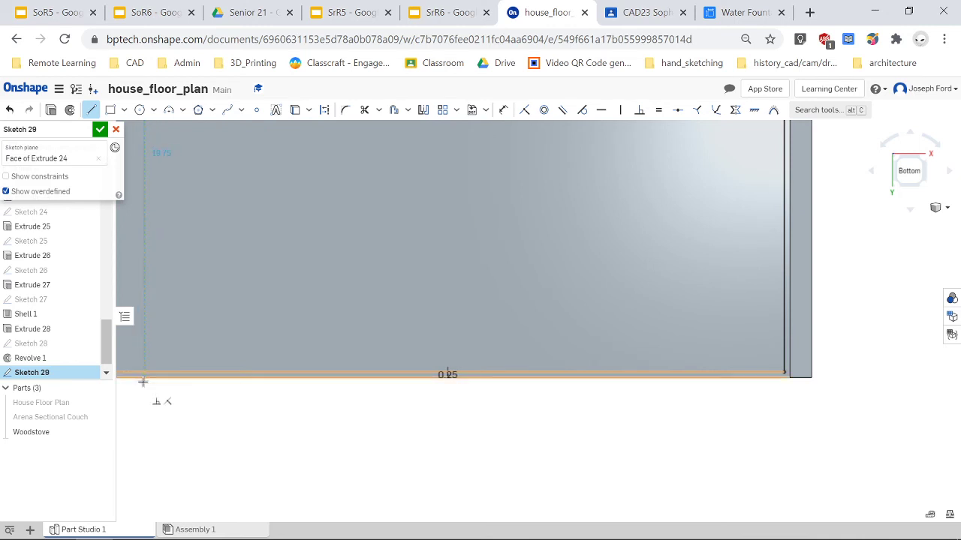
{"action": "left_click", "coordinate": [142, 381]}
{"action": "key", "text": "Escape"}
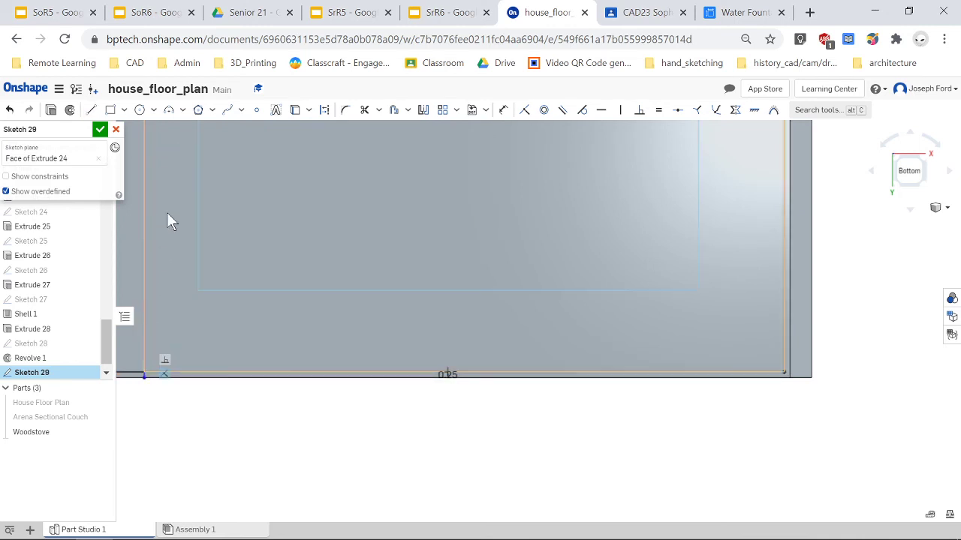
- Draw a straight line about 29.75 in long from the side short line across to the opposite outer edge, parallel to the front edge
{"action": "scroll", "coordinate": [166, 215], "scroll_direction": "down", "scroll_amount": 5}
{"action": "scroll", "coordinate": [152, 188], "scroll_direction": "up", "scroll_amount": 5}
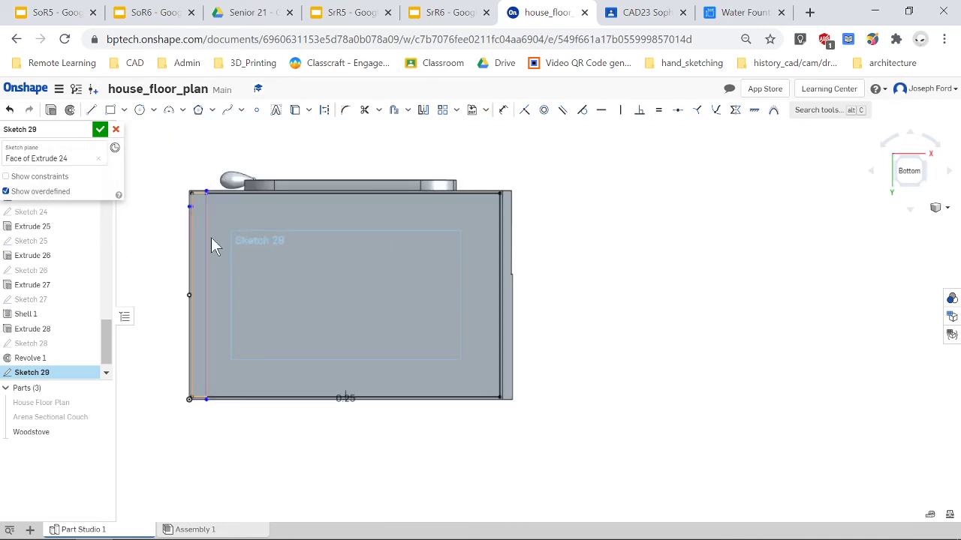
{"action": "key", "text": "l"}
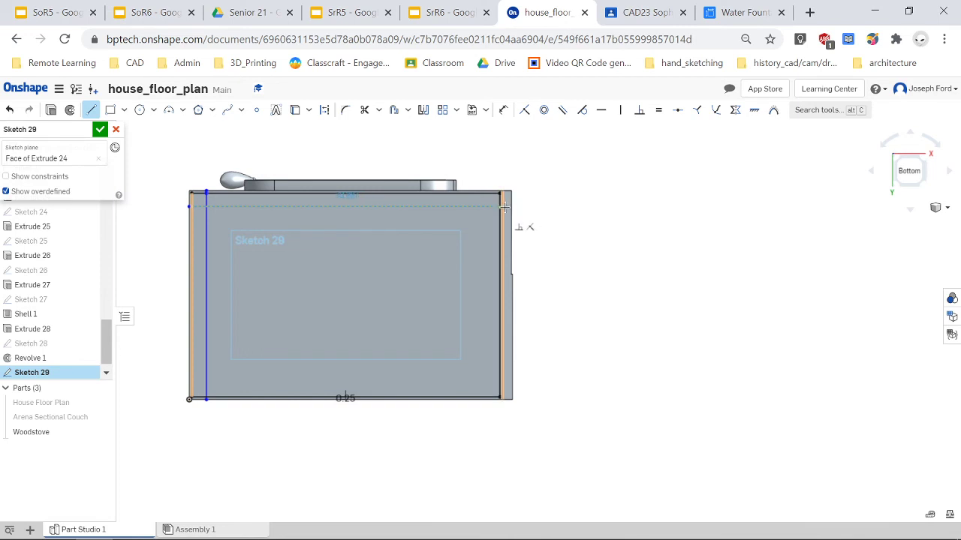
{"action": "left_click", "coordinate": [503, 207]}
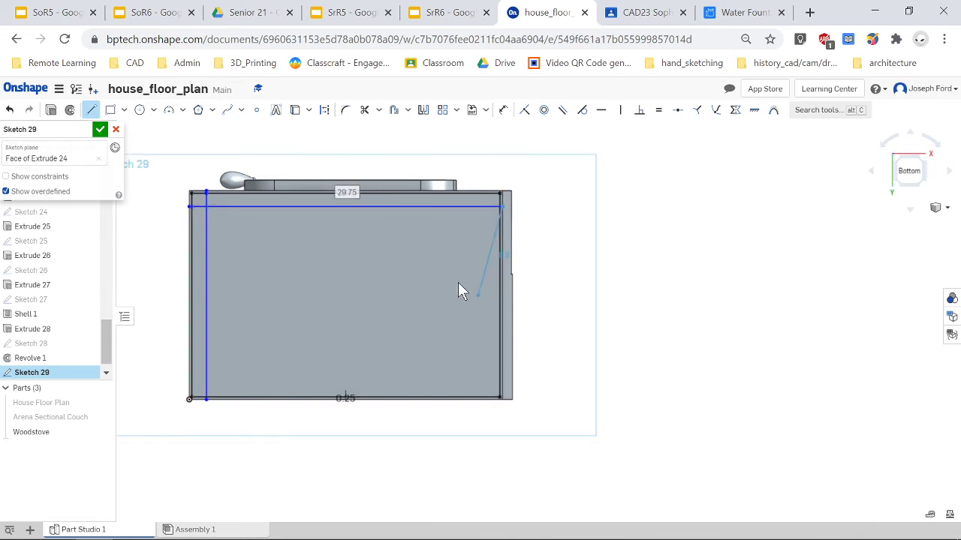
{"action": "key", "text": "Escape"}
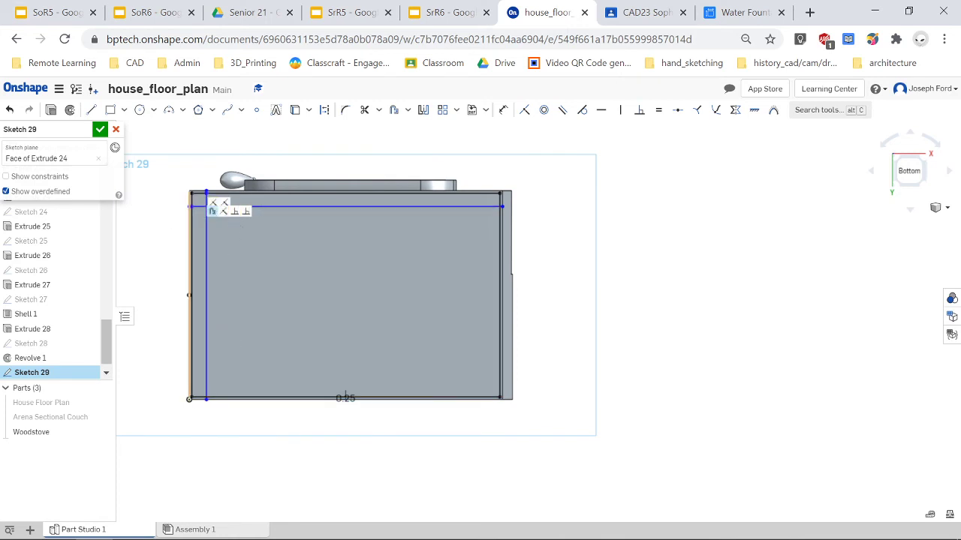
- Dimension the handle-side lengthwise line 1.5 in from the adjacent outer side edge
{"action": "left_click", "coordinate": [503, 110]}
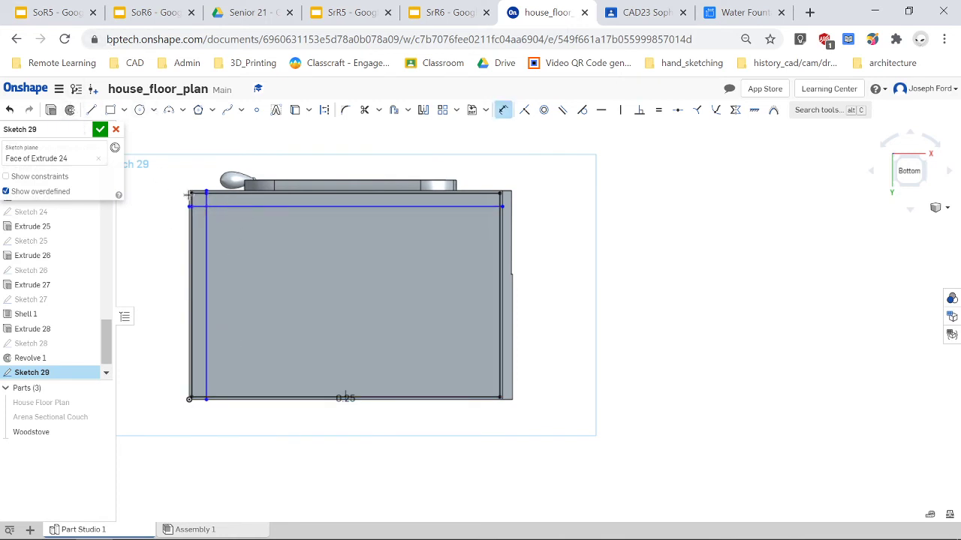
{"action": "scroll", "coordinate": [193, 270], "scroll_direction": "up", "scroll_amount": 5}
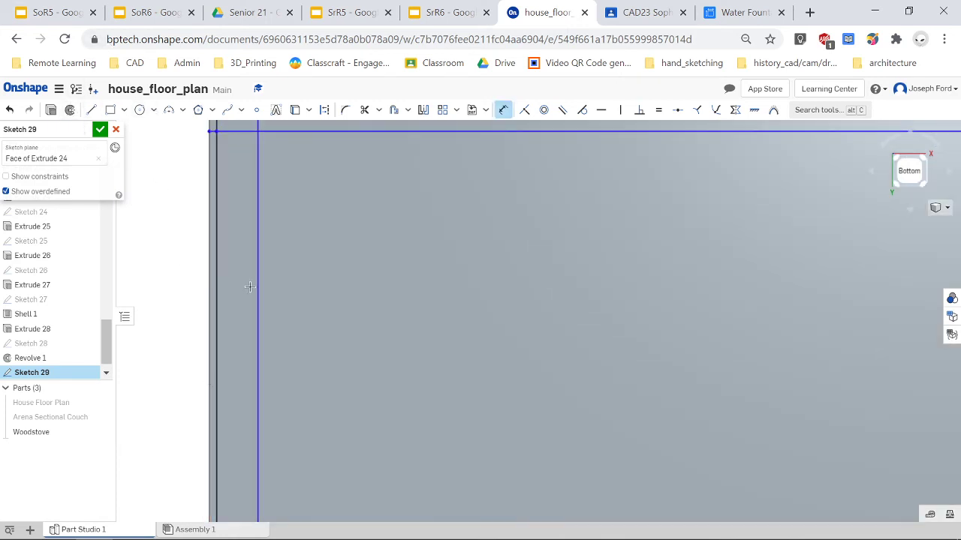
{"action": "key", "text": "Escape"}
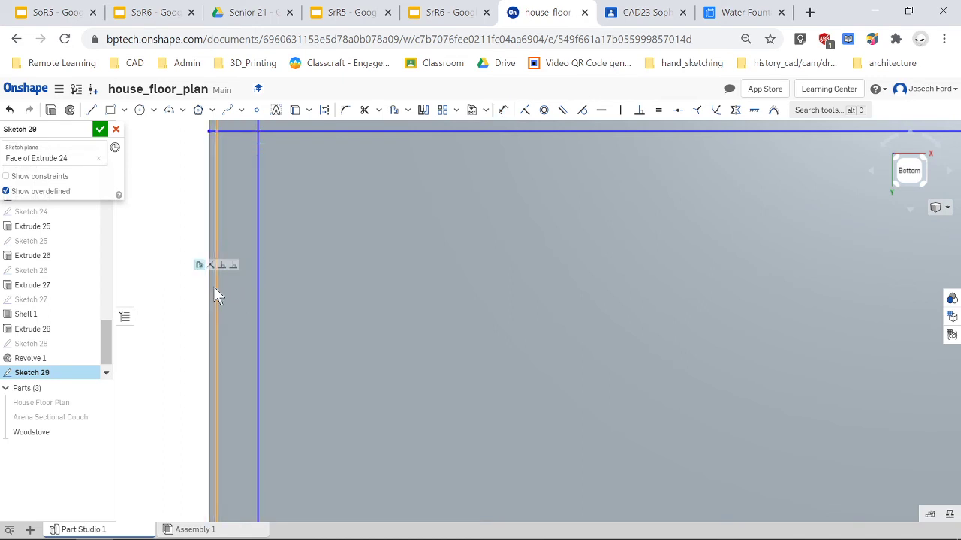
{"action": "key", "text": "u"}
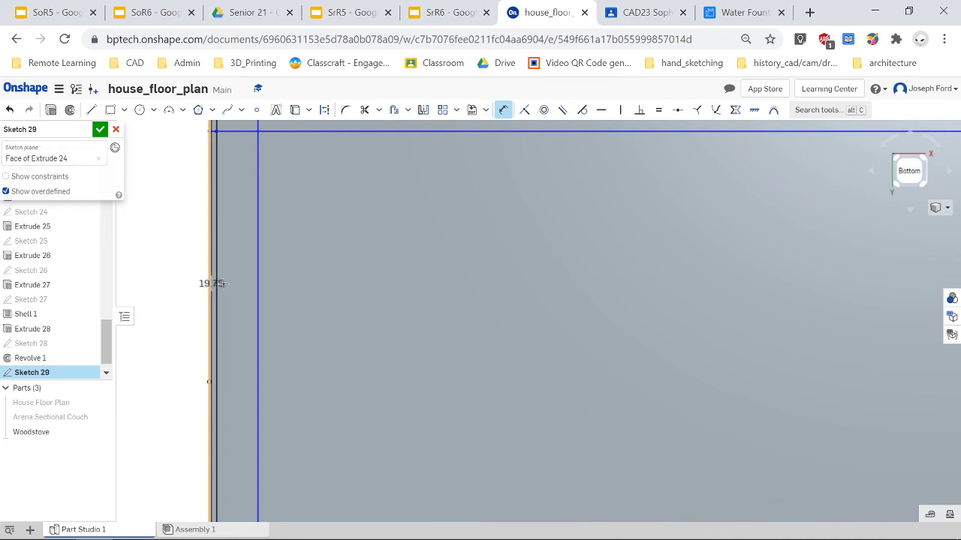
{"action": "left_click", "coordinate": [223, 284]}
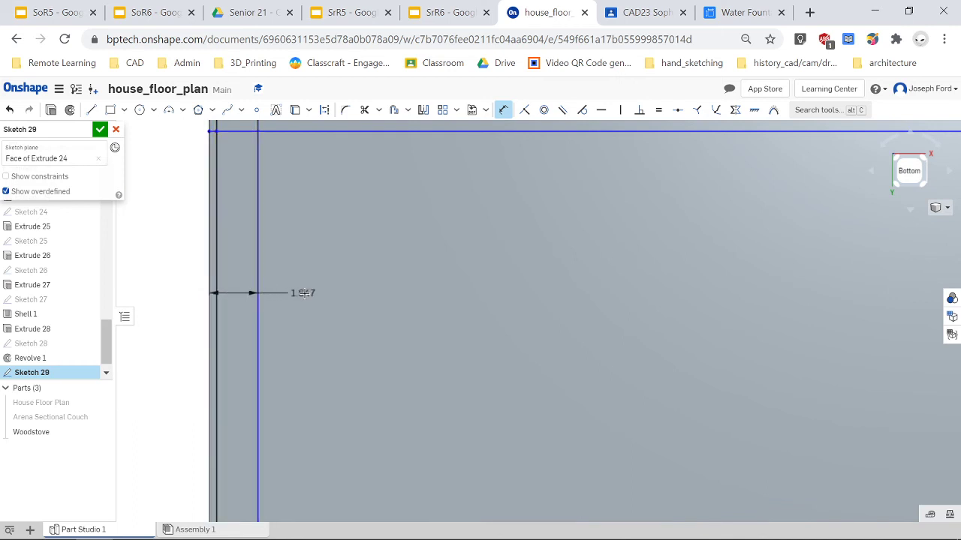
{"action": "left_click", "coordinate": [304, 293]}
{"action": "type", "text": "1"}
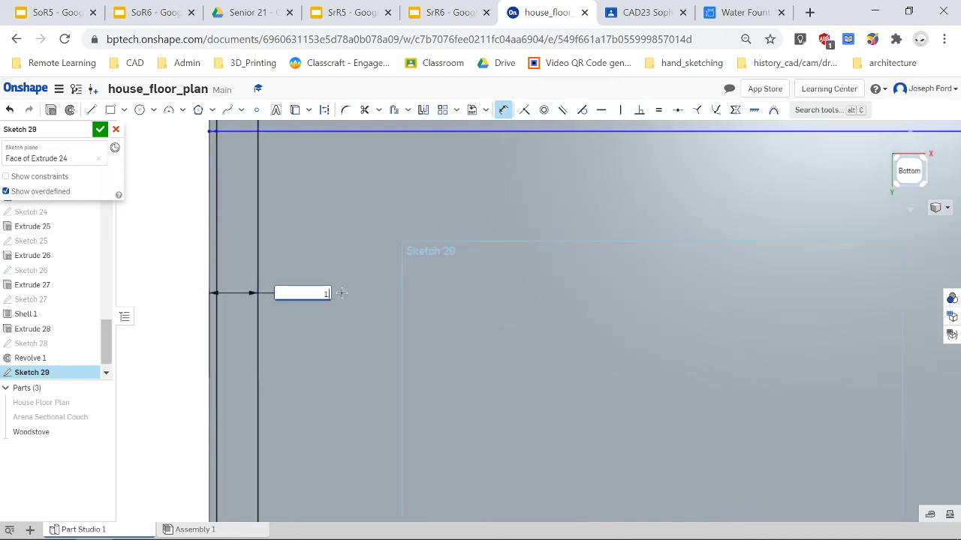
{"action": "key", "text": "Escape"}
- Dimension the line running parallel to the front 1.5 in from the front outer edge
{"action": "scroll", "coordinate": [323, 205], "scroll_direction": "down", "scroll_amount": 5}
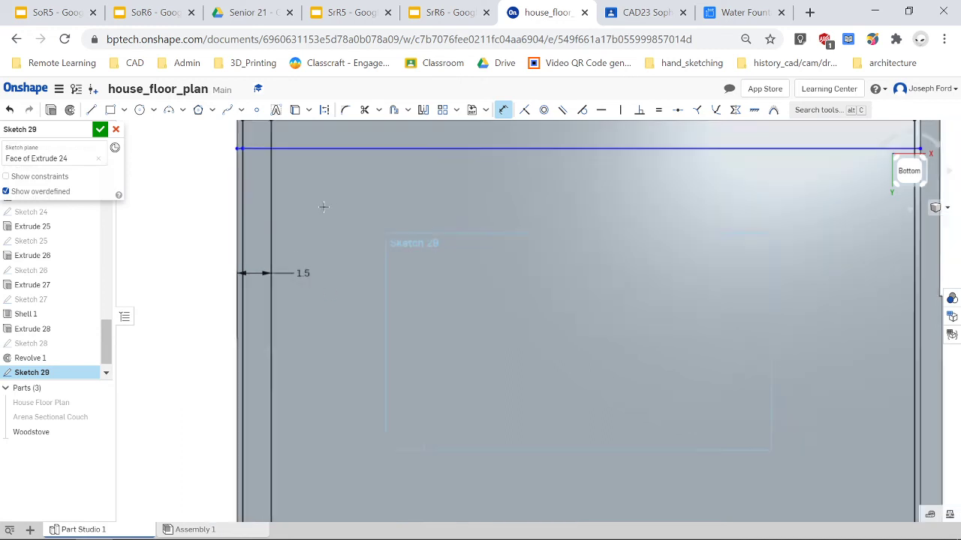
{"action": "scroll", "coordinate": [330, 194], "scroll_direction": "up", "scroll_amount": 5}
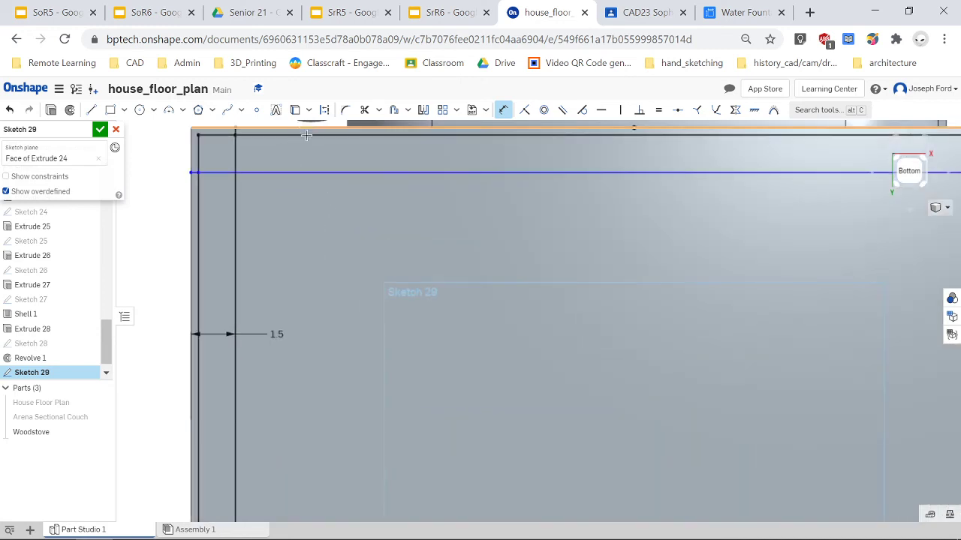
{"action": "left_click", "coordinate": [306, 135]}
{"action": "left_click", "coordinate": [311, 173]}
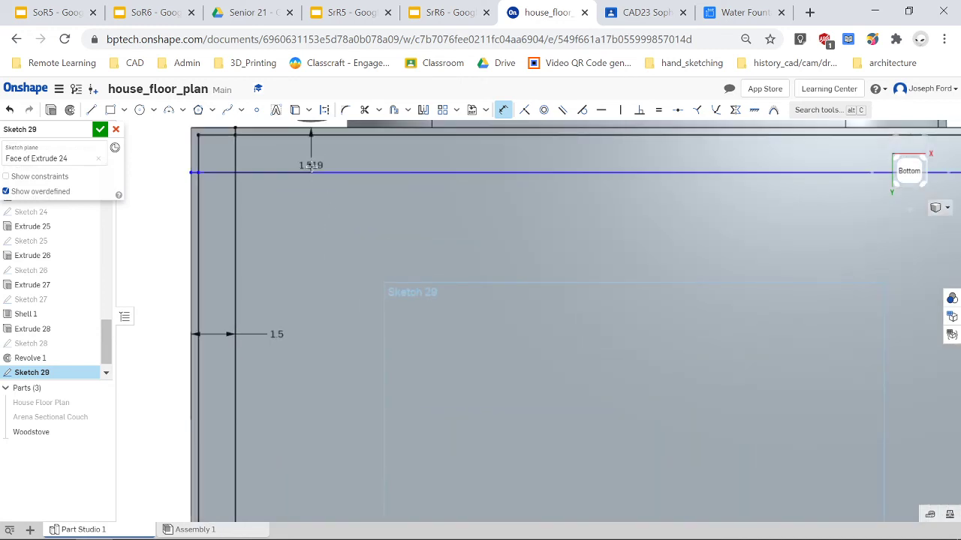
{"action": "left_click", "coordinate": [316, 153]}
{"action": "type", "text": "1.5"}
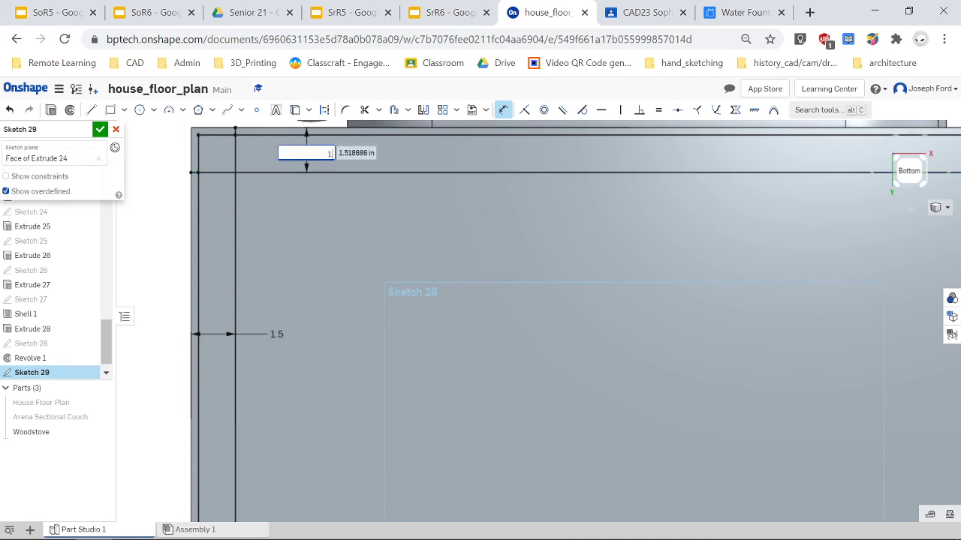
{"action": "key", "text": "Return"}
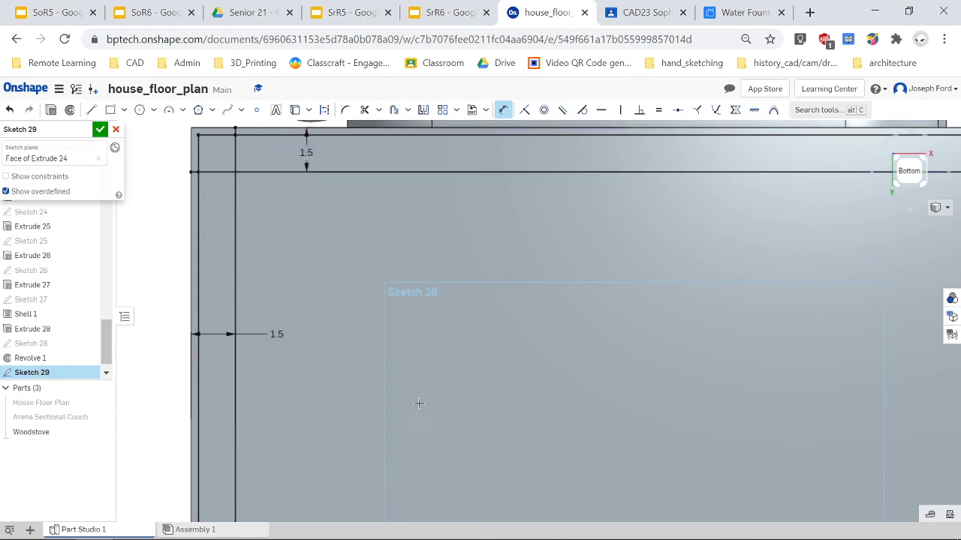
- Draw a straight front-to-back line between the outer edges, about 2.1 in inside the offset outline on the side opposite the handle
{"action": "scroll", "coordinate": [570, 478], "scroll_direction": "down", "scroll_amount": 5}
{"action": "scroll", "coordinate": [570, 481], "scroll_direction": "down", "scroll_amount": 3}
{"action": "scroll", "coordinate": [573, 506], "scroll_direction": "up", "scroll_amount": 5}
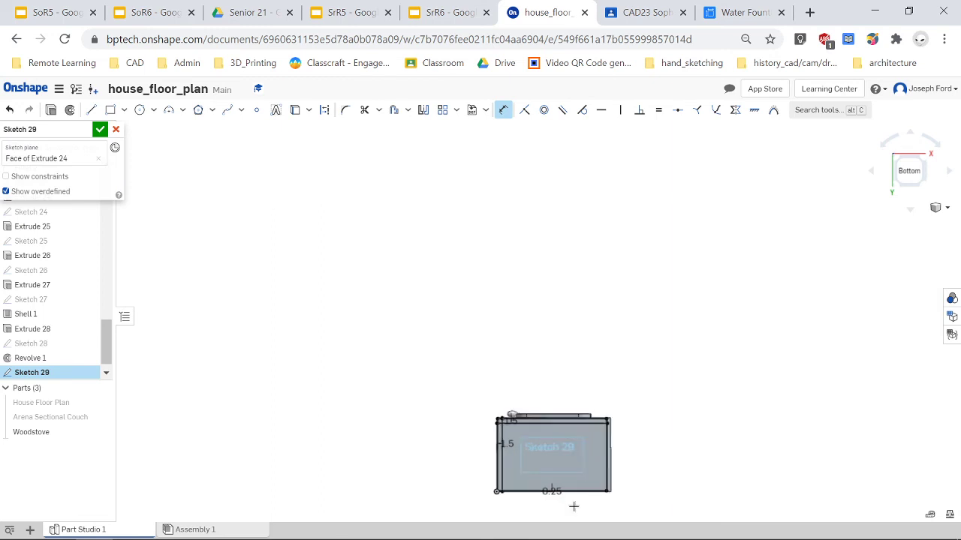
{"action": "key", "text": "l"}
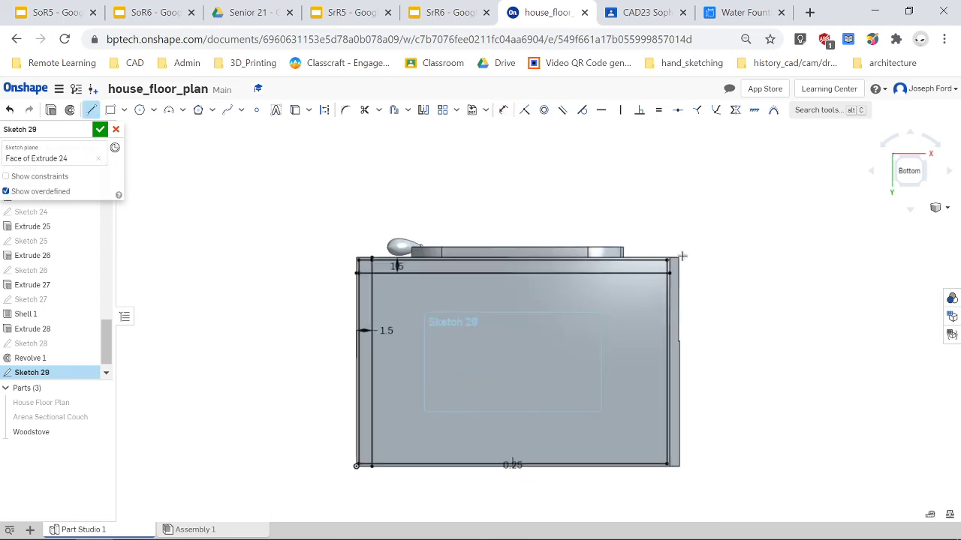
{"action": "left_click", "coordinate": [644, 259]}
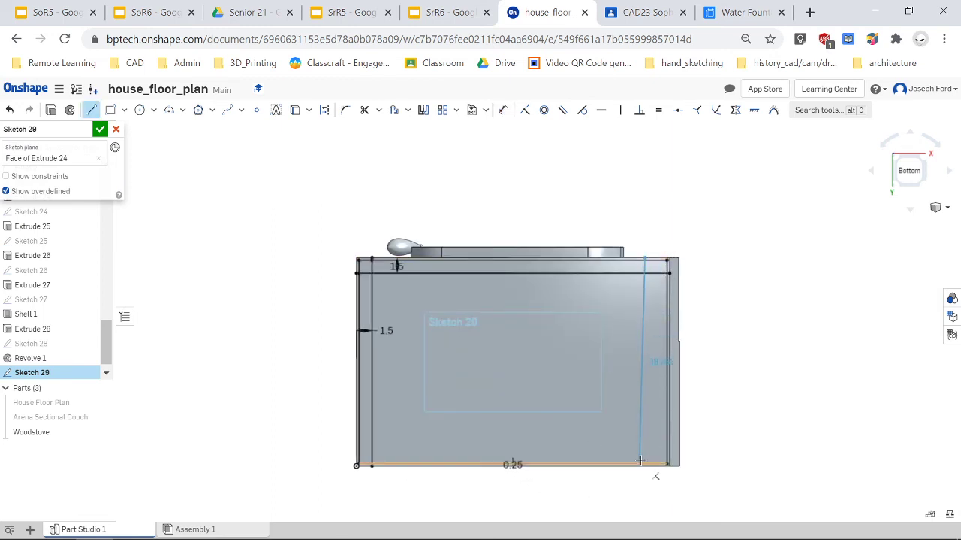
{"action": "scroll", "coordinate": [640, 466], "scroll_direction": "up", "scroll_amount": 5}
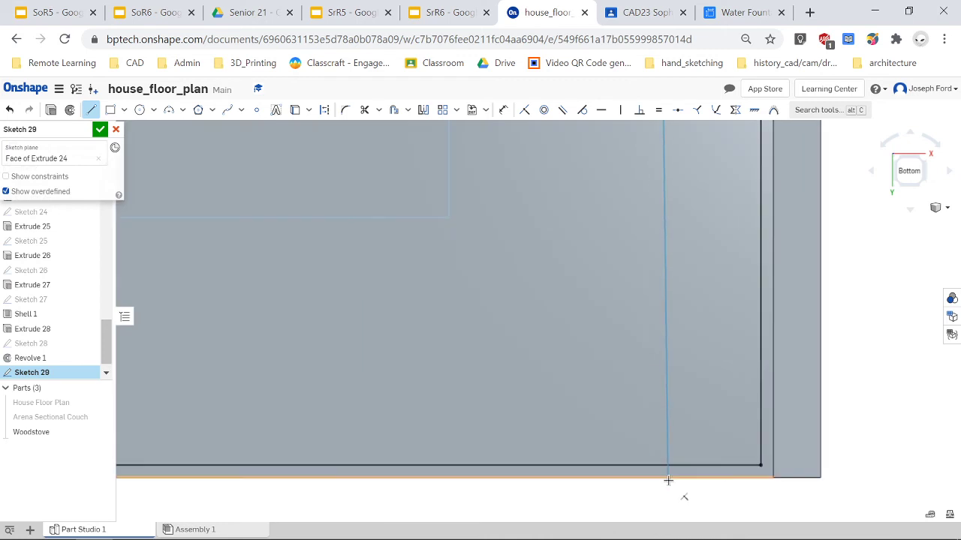
{"action": "left_click", "coordinate": [657, 480]}
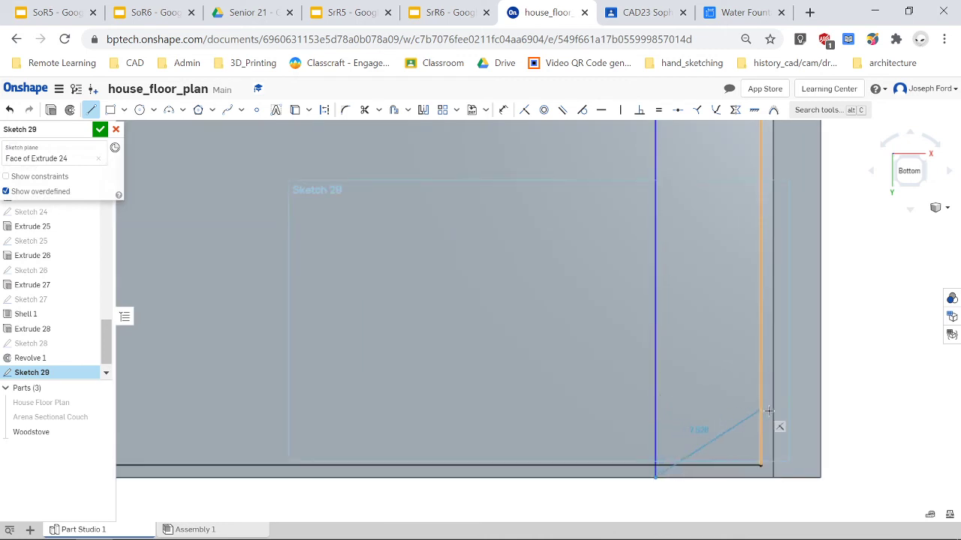
{"action": "key", "text": "Escape"}
- Draw a straight line between the two outer side edges, parallel to the back edge and about 1.9 in from it
{"action": "key", "text": "l"}
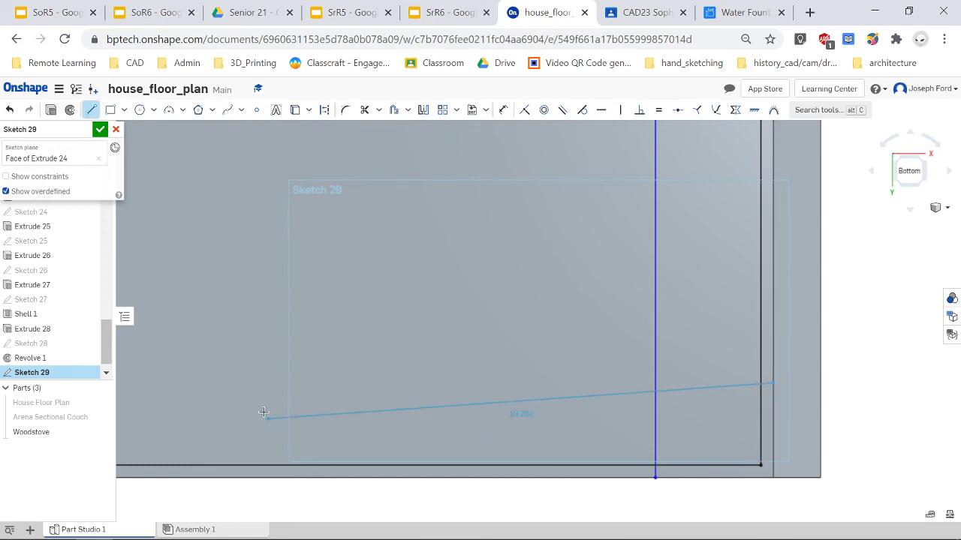
{"action": "scroll", "coordinate": [259, 409], "scroll_direction": "down", "scroll_amount": 5}
{"action": "scroll", "coordinate": [218, 397], "scroll_direction": "up", "scroll_amount": 4}
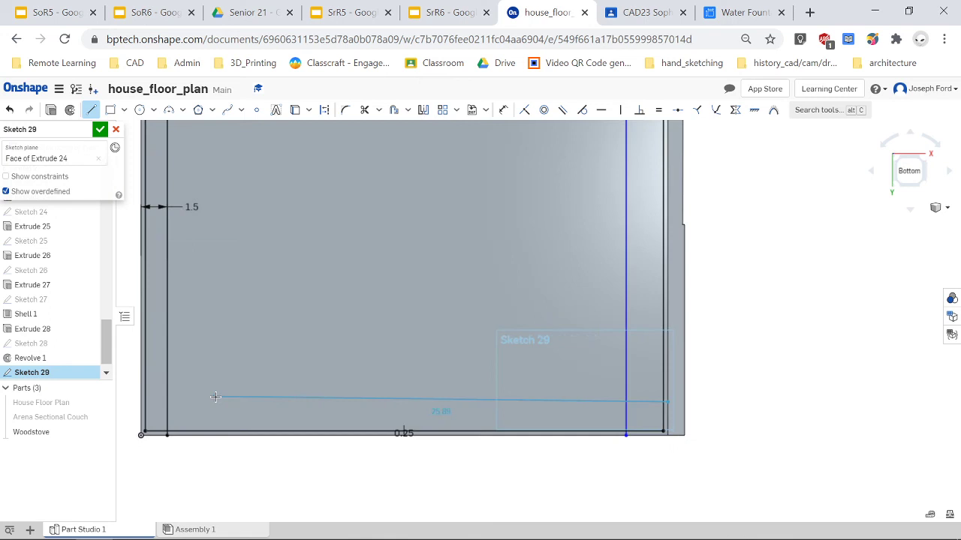
{"action": "left_click", "coordinate": [140, 399]}
{"action": "key", "text": "Escape"}
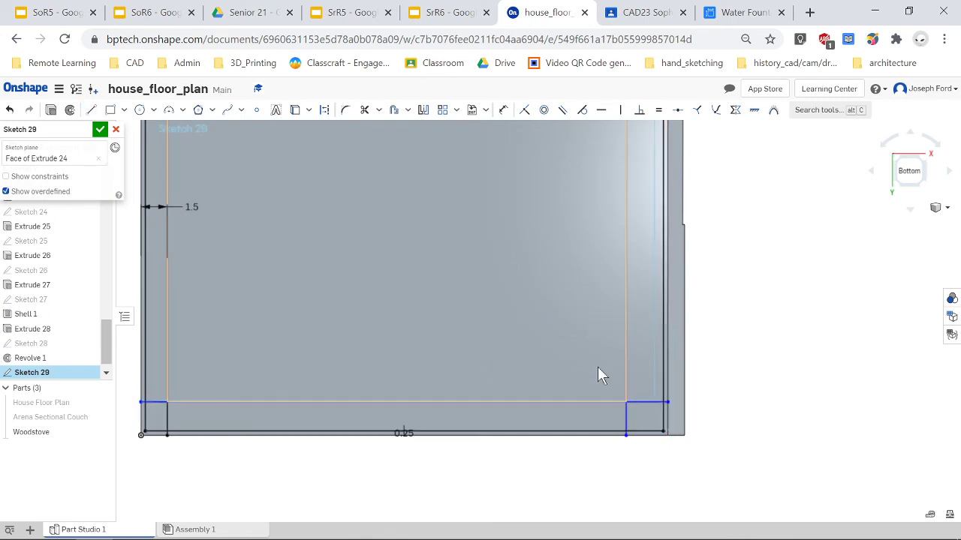
- Dimension the line parallel to the back 1.5 in from the back outer edge
{"action": "right_click", "coordinate": [608, 418]}
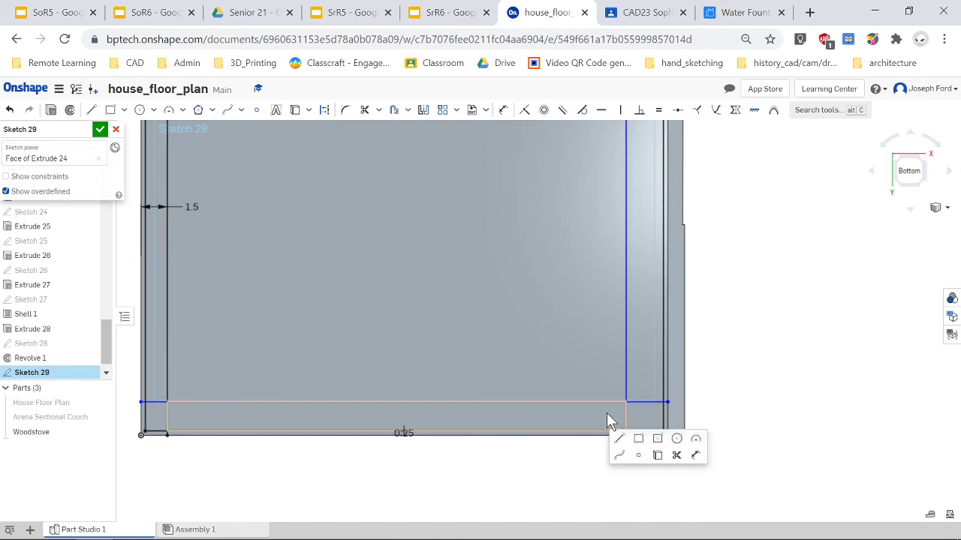
{"action": "key", "text": "u"}
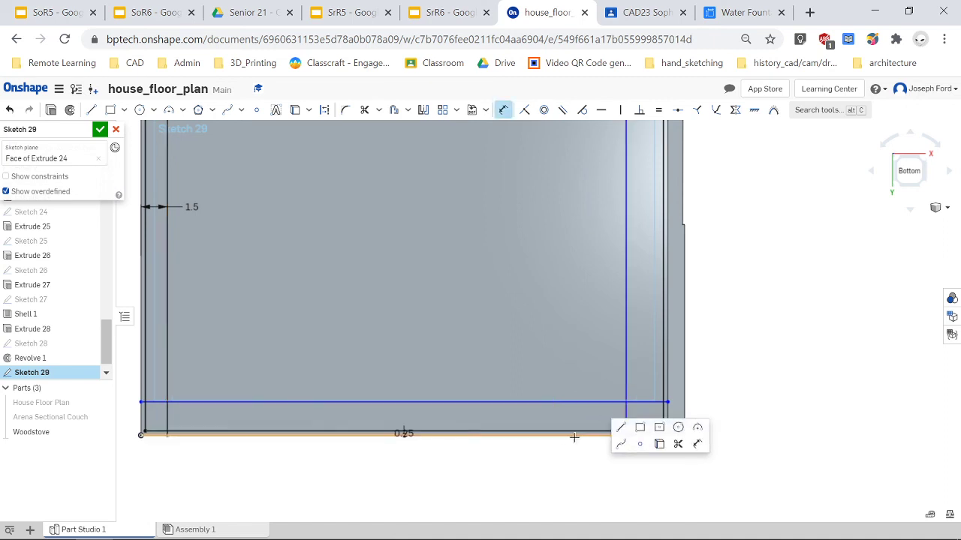
{"action": "left_click", "coordinate": [572, 433]}
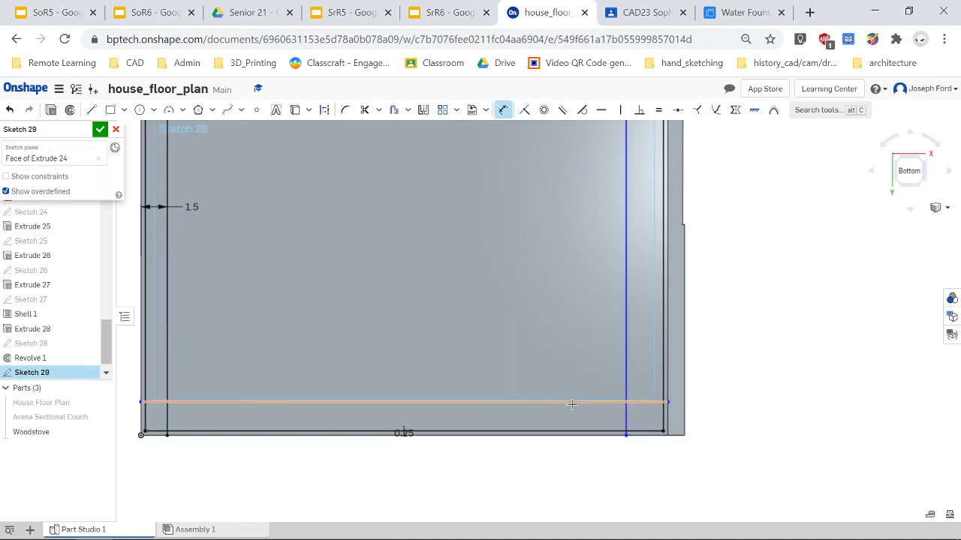
{"action": "left_click", "coordinate": [572, 402]}
{"action": "left_click", "coordinate": [722, 413]}
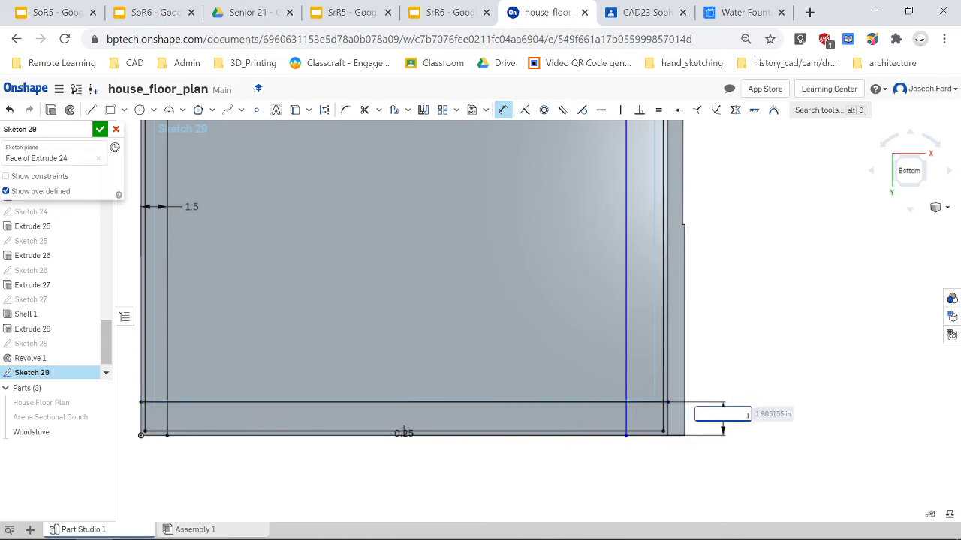
{"action": "type", "text": "1.5"}
{"action": "key", "text": "Return"}
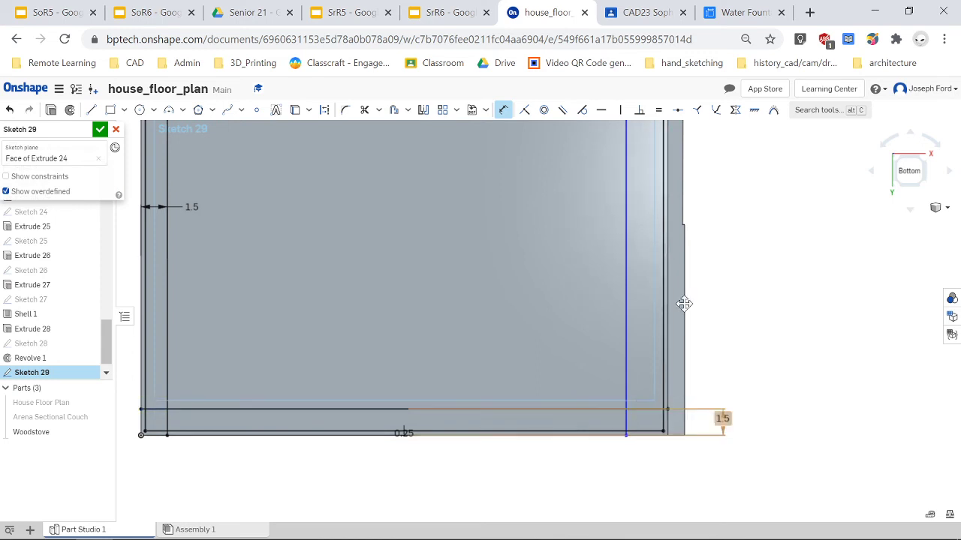
- Dimension the front-to-back line opposite the handle side 1.5 in from the adjacent offset outline
{"action": "left_click", "coordinate": [662, 260]}
{"action": "left_click", "coordinate": [626, 260]}
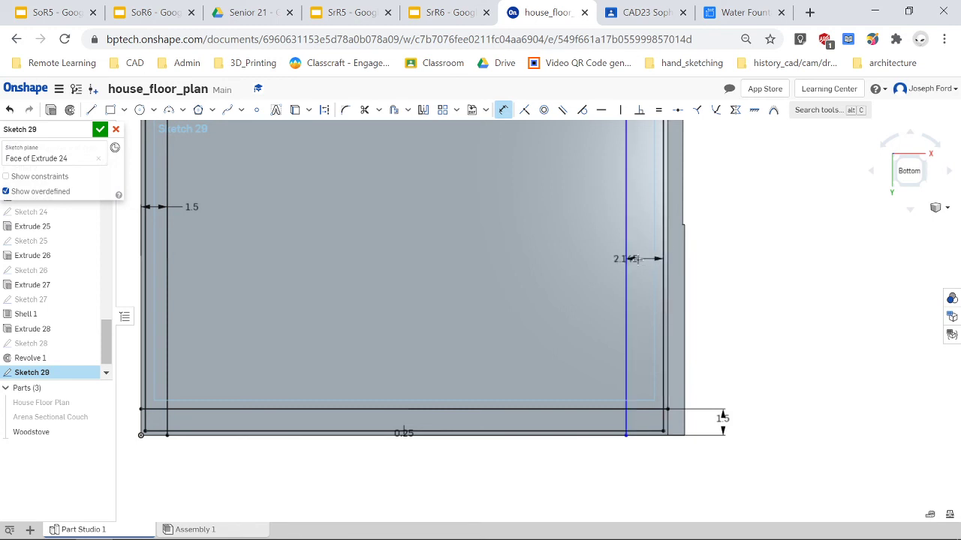
{"action": "left_click", "coordinate": [722, 280]}
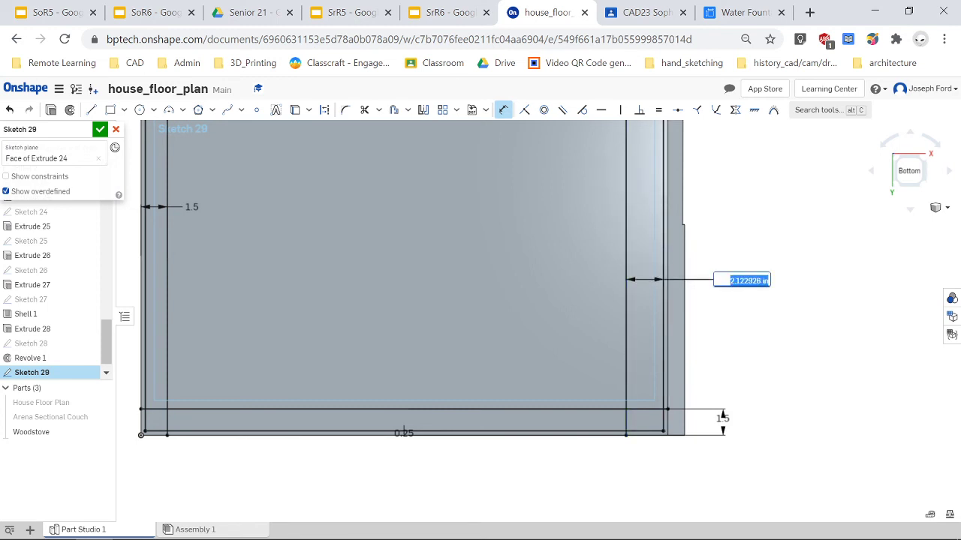
{"action": "type", "text": "1.5"}
{"action": "key", "text": "Return"}
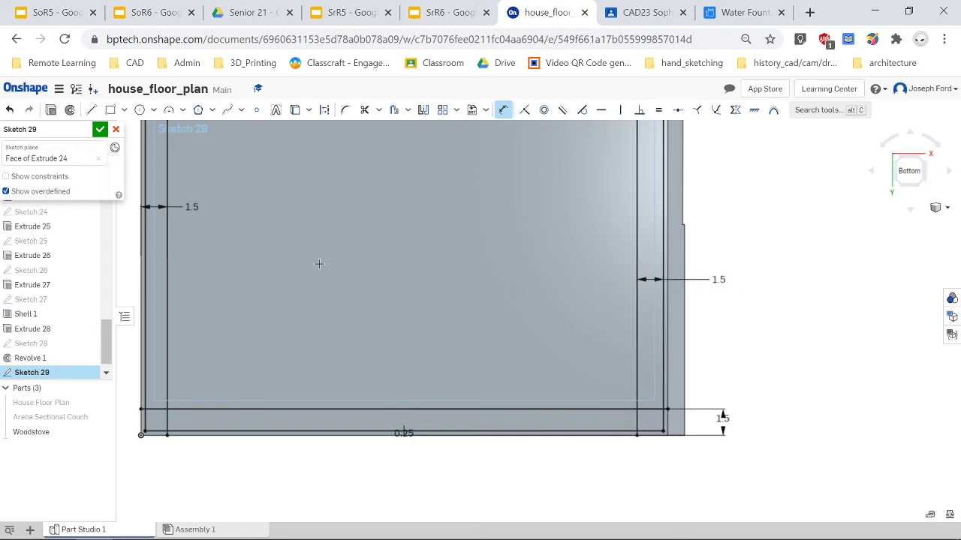
- Trim the crossing sketch lines at the front corner beside the handle, leaving the inner L-shaped outline of the leg
{"action": "scroll", "coordinate": [318, 263], "scroll_direction": "down", "scroll_amount": 5}
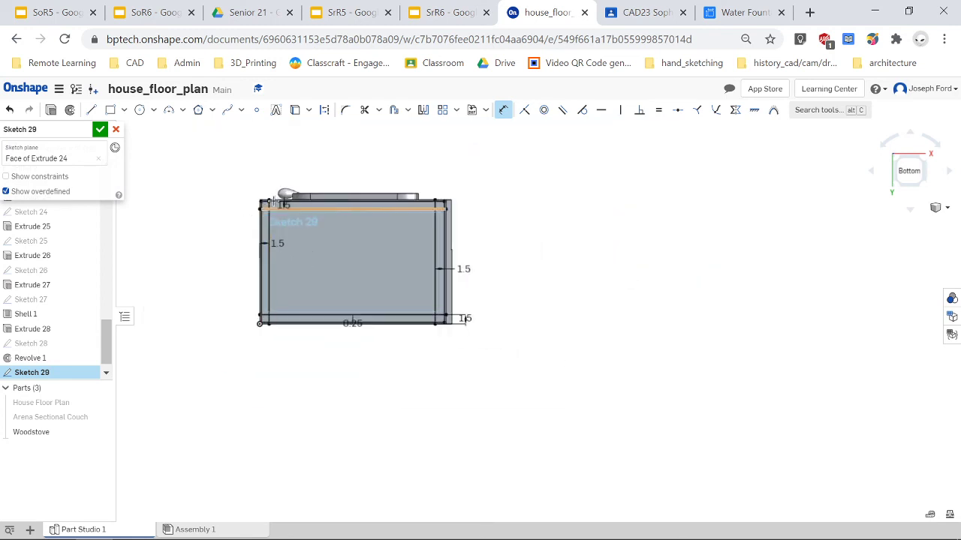
{"action": "scroll", "coordinate": [267, 201], "scroll_direction": "up", "scroll_amount": 5}
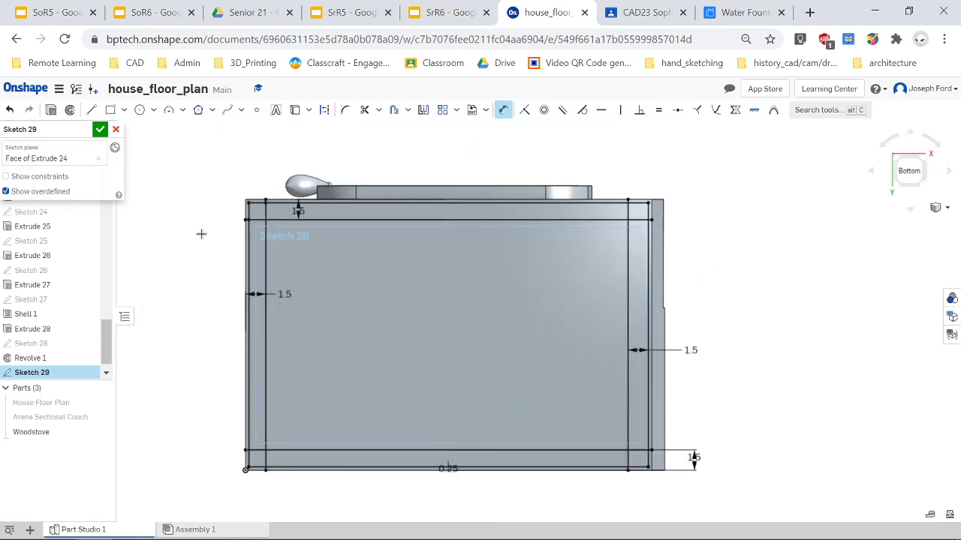
{"action": "key", "text": "m"}
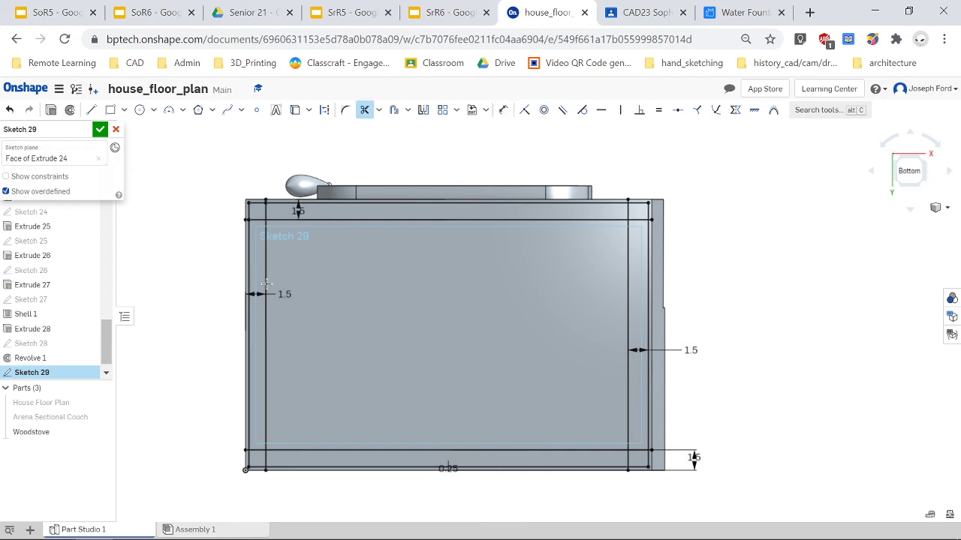
{"action": "scroll", "coordinate": [235, 238], "scroll_direction": "up", "scroll_amount": 5}
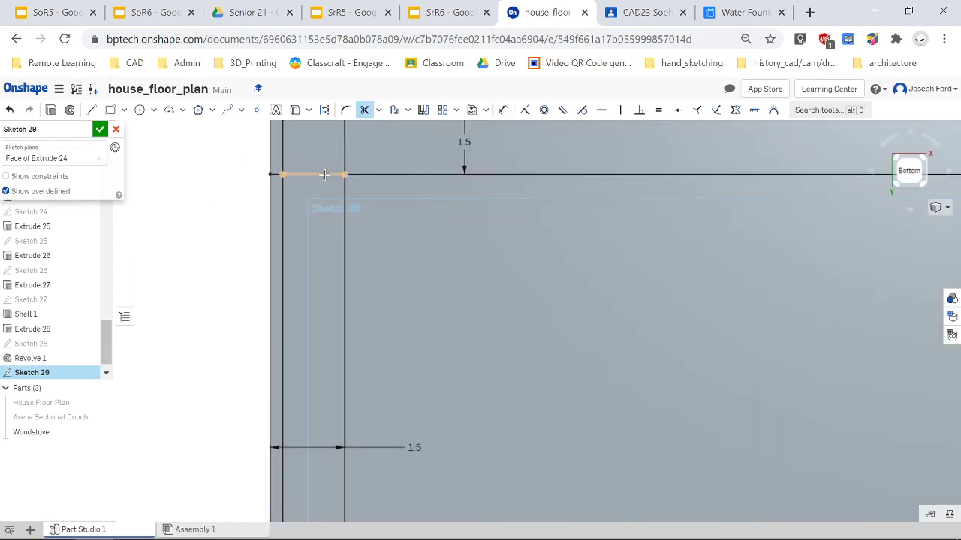
{"action": "scroll", "coordinate": [407, 181], "scroll_direction": "down", "scroll_amount": 2}
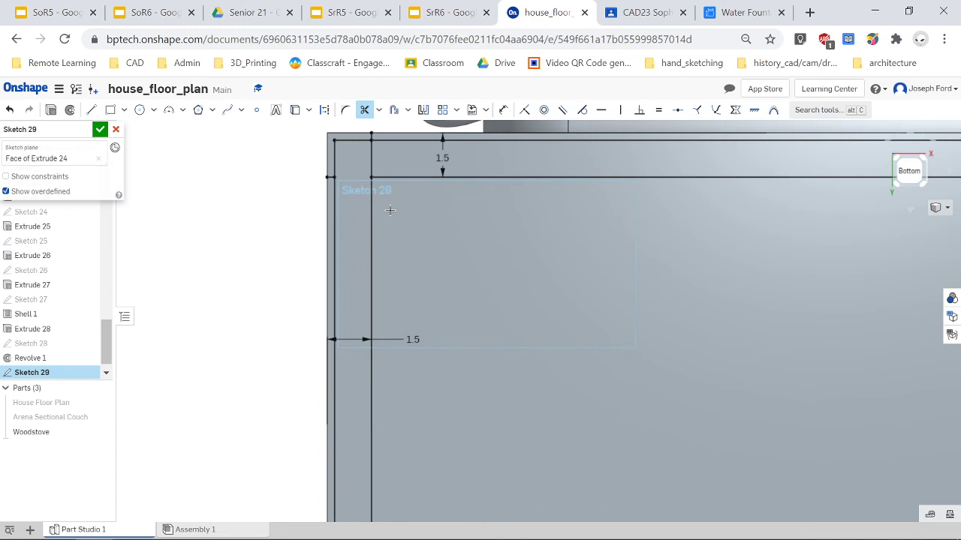
{"action": "left_click", "coordinate": [335, 233]}
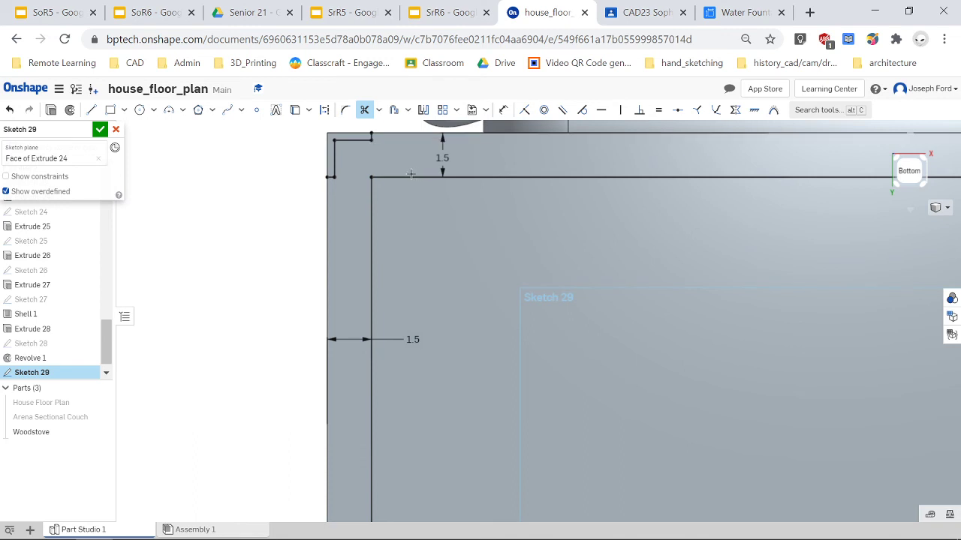
- Trim the crossing lines at the front corner opposite the handle down to the inner L-shaped leg outline
{"action": "scroll", "coordinate": [675, 315], "scroll_direction": "down", "scroll_amount": 5}
{"action": "scroll", "coordinate": [751, 301], "scroll_direction": "up", "scroll_amount": 2}
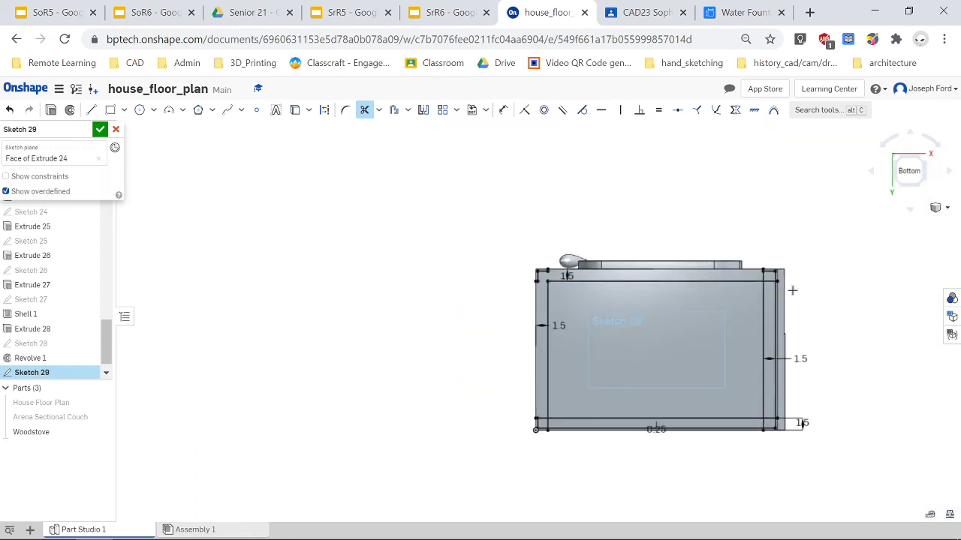
{"action": "left_click", "coordinate": [764, 308]}
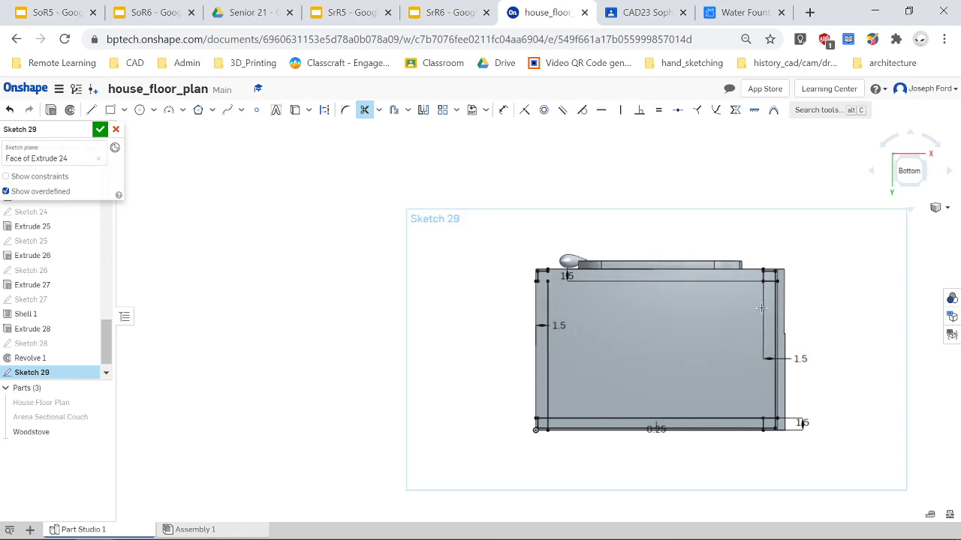
{"action": "scroll", "coordinate": [771, 300], "scroll_direction": "up", "scroll_amount": 5}
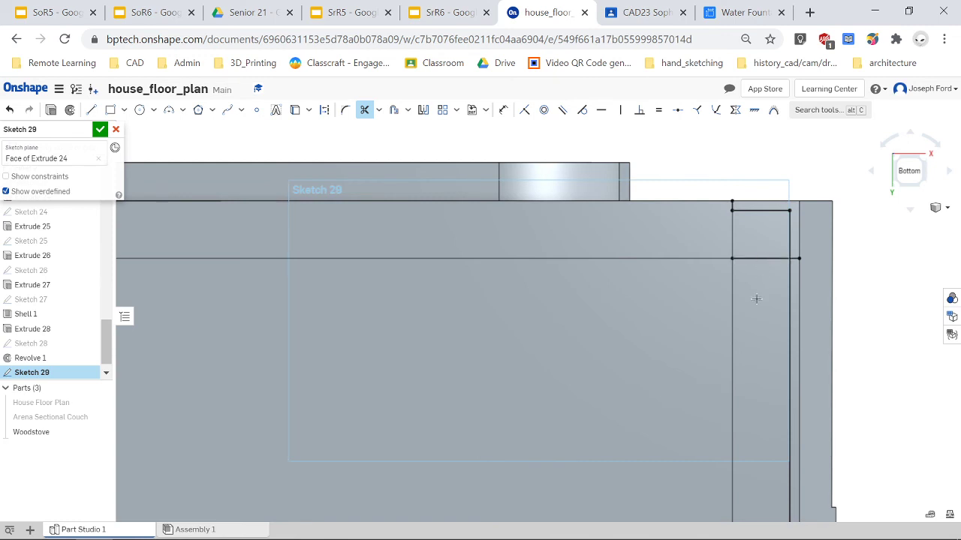
{"action": "scroll", "coordinate": [695, 405], "scroll_direction": "down", "scroll_amount": 10}
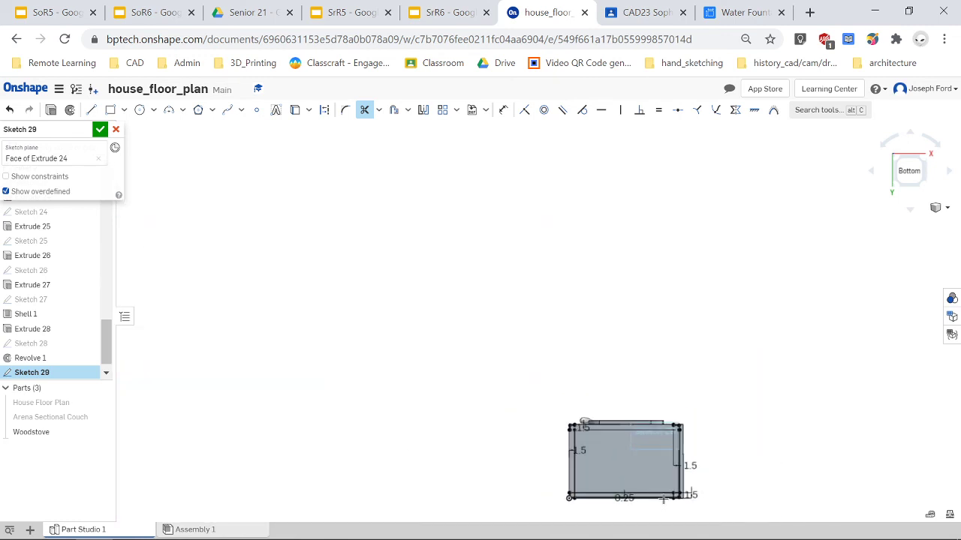
- Trim the offset side line and the line parallel to the back edge around the back corner opposite the handle, leaving an L-shaped outline
{"action": "scroll", "coordinate": [663, 499], "scroll_direction": "up", "scroll_amount": 10}
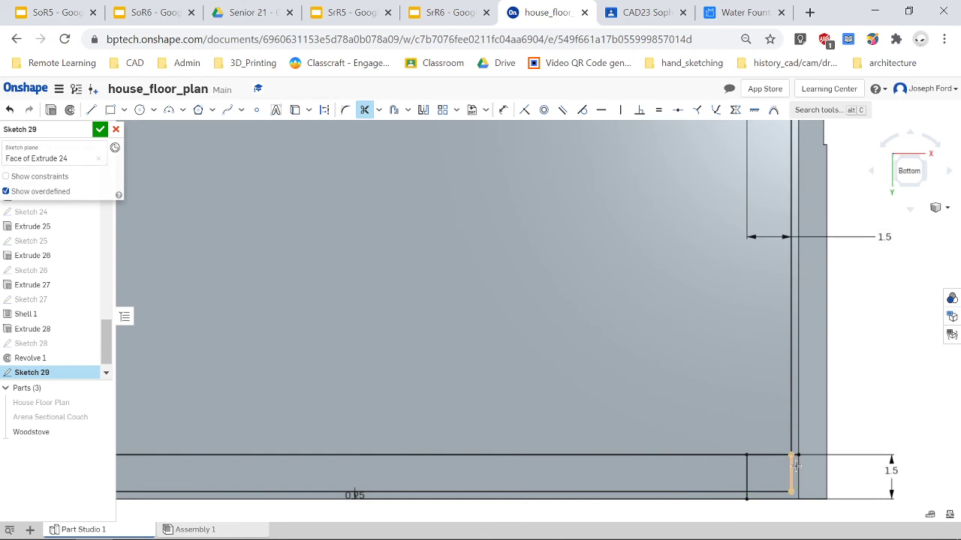
{"action": "left_click", "coordinate": [788, 432]}
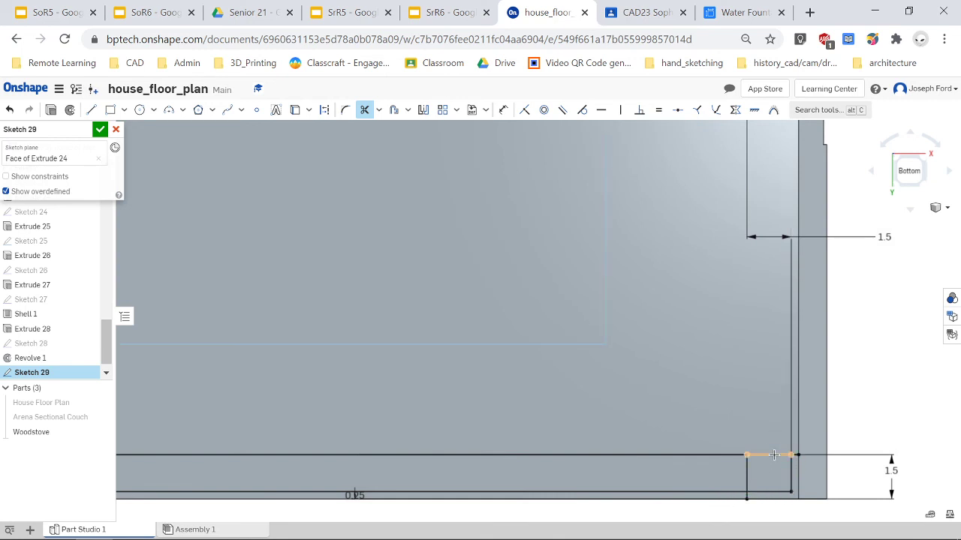
{"action": "left_click", "coordinate": [773, 455]}
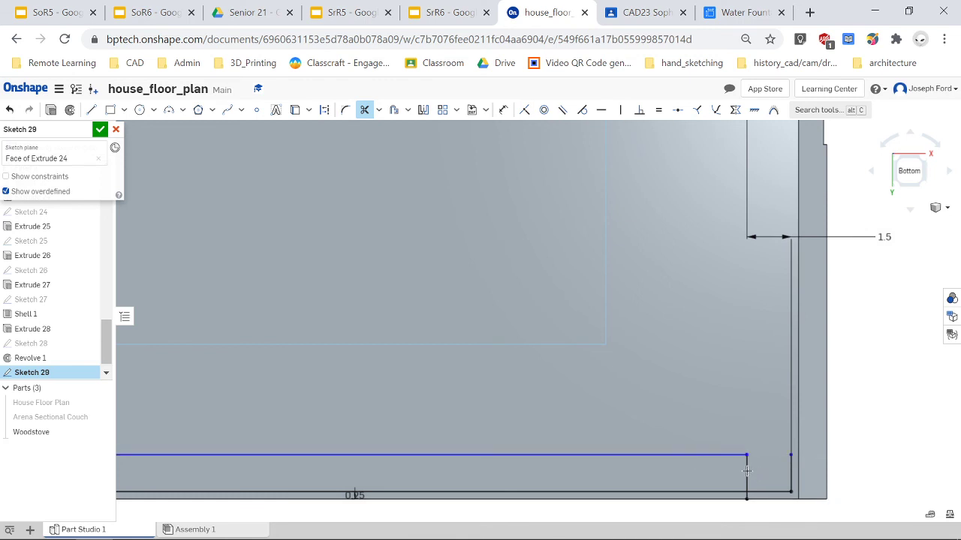
{"action": "left_click", "coordinate": [674, 455]}
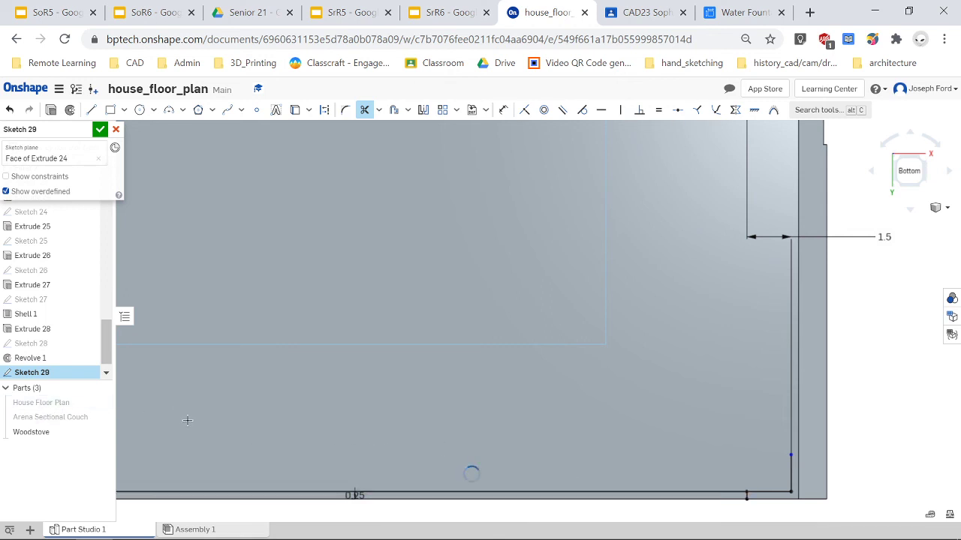
- Trim the excess lines at the back corner on the handle side, including the long front-to-back line, leaving an L-shaped outline
{"action": "scroll", "coordinate": [176, 455], "scroll_direction": "down", "scroll_amount": 5}
{"action": "scroll", "coordinate": [175, 454], "scroll_direction": "down", "scroll_amount": 3}
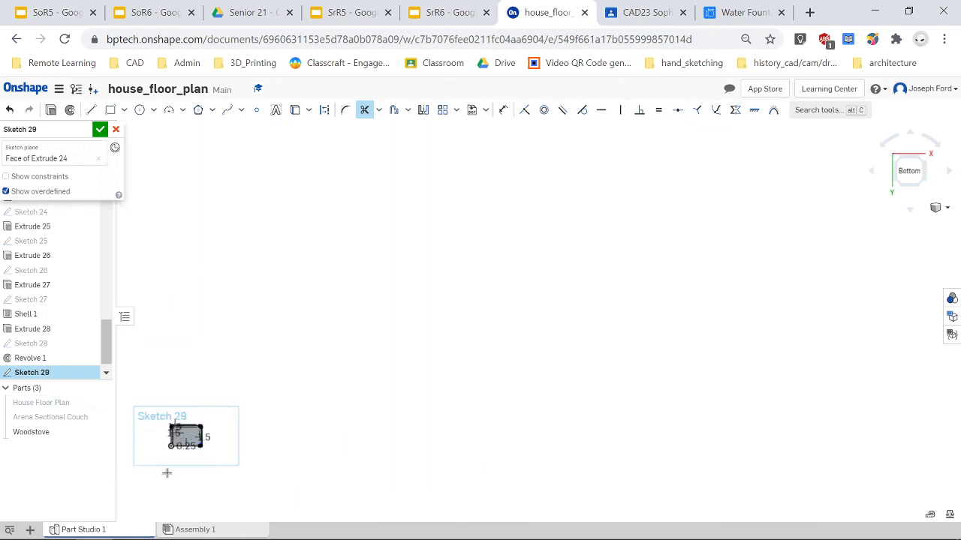
{"action": "scroll", "coordinate": [154, 338], "scroll_direction": "up", "scroll_amount": 6}
{"action": "scroll", "coordinate": [184, 368], "scroll_direction": "up", "scroll_amount": 3}
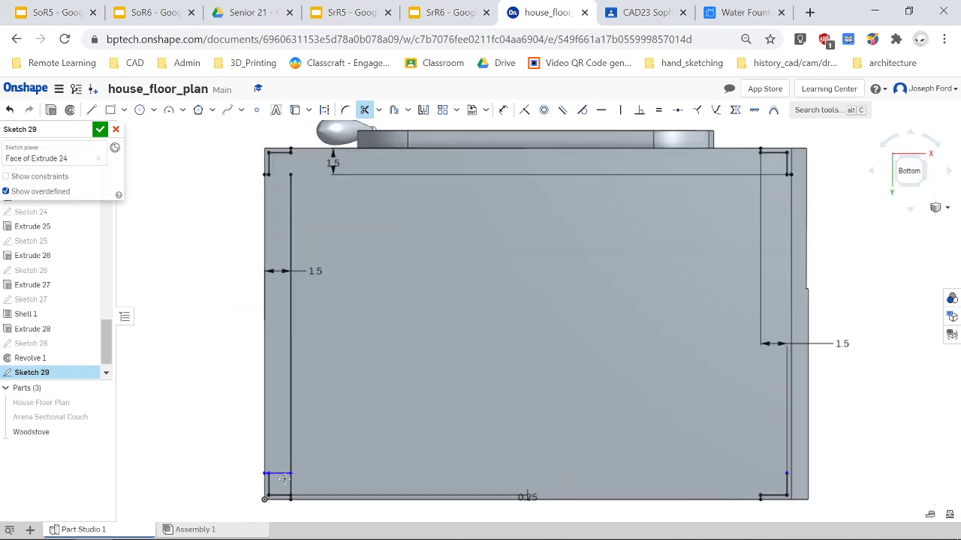
{"action": "key", "text": "Delete"}
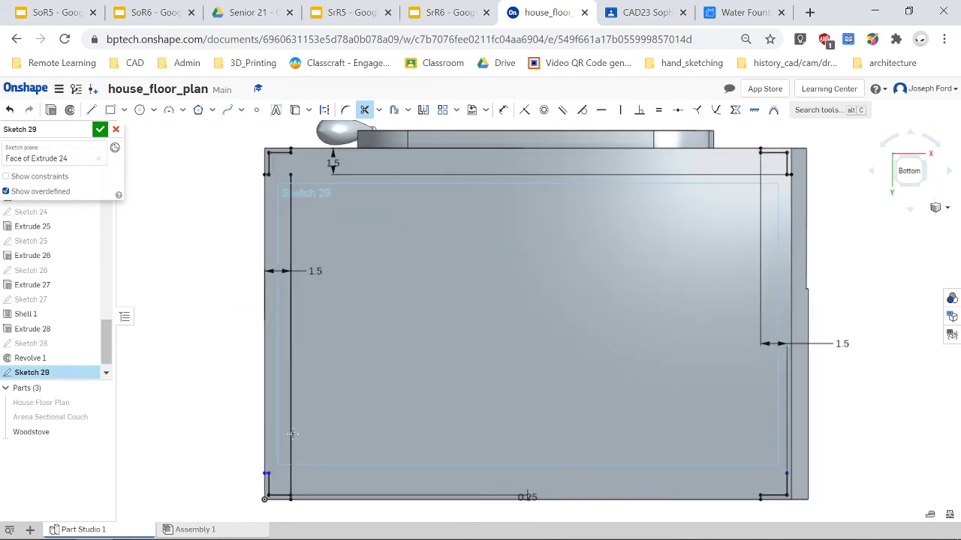
{"action": "left_click", "coordinate": [291, 422]}
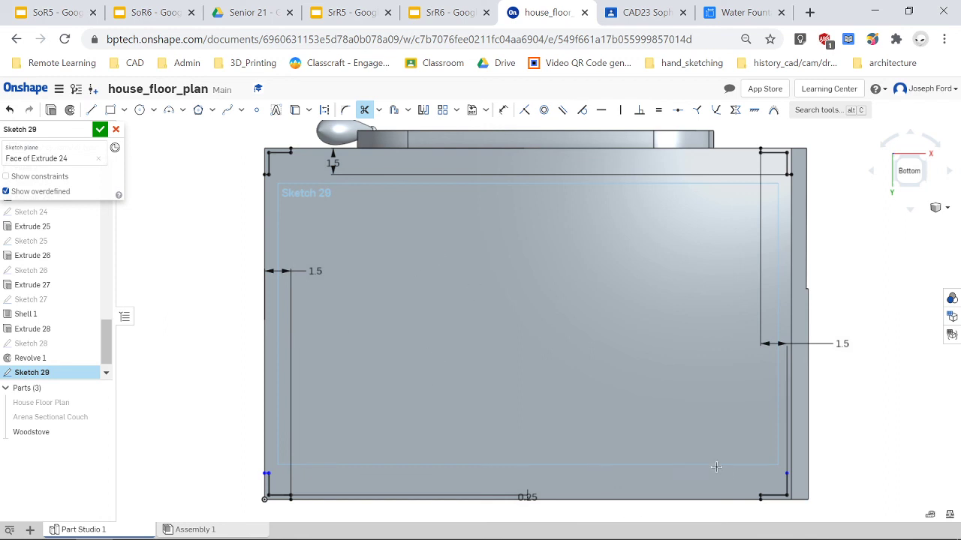
- Close the leg profile at the back corner opposite the handle with a 0.25 in end line, a 1.5 in side line and a back-edge line
{"action": "key", "text": "l"}
{"action": "scroll", "coordinate": [807, 486], "scroll_direction": "down", "scroll_amount": 4}
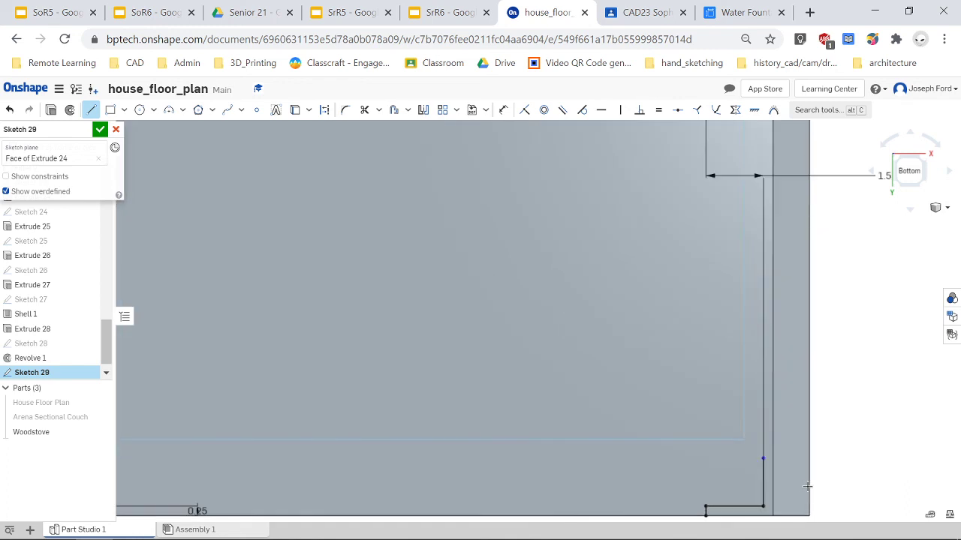
{"action": "left_click", "coordinate": [762, 460]}
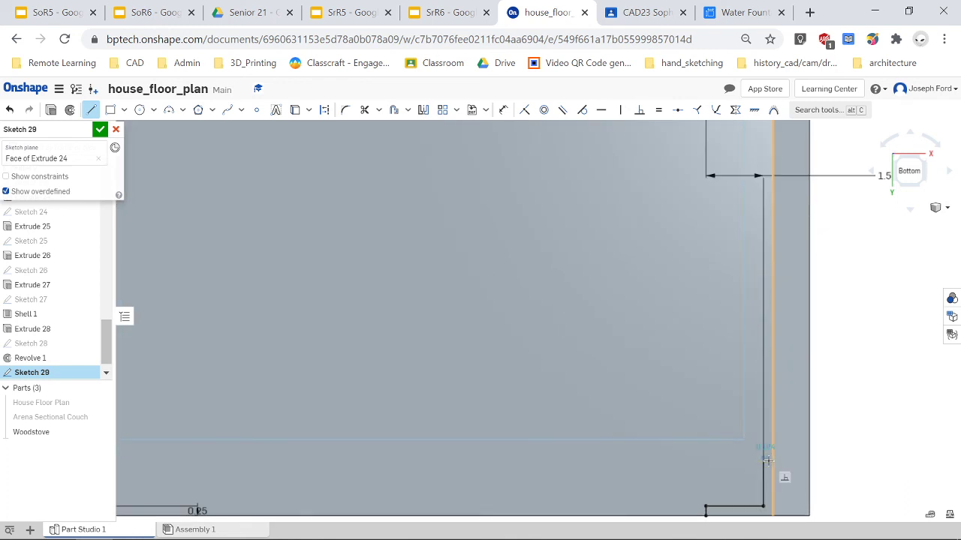
{"action": "left_click", "coordinate": [772, 459]}
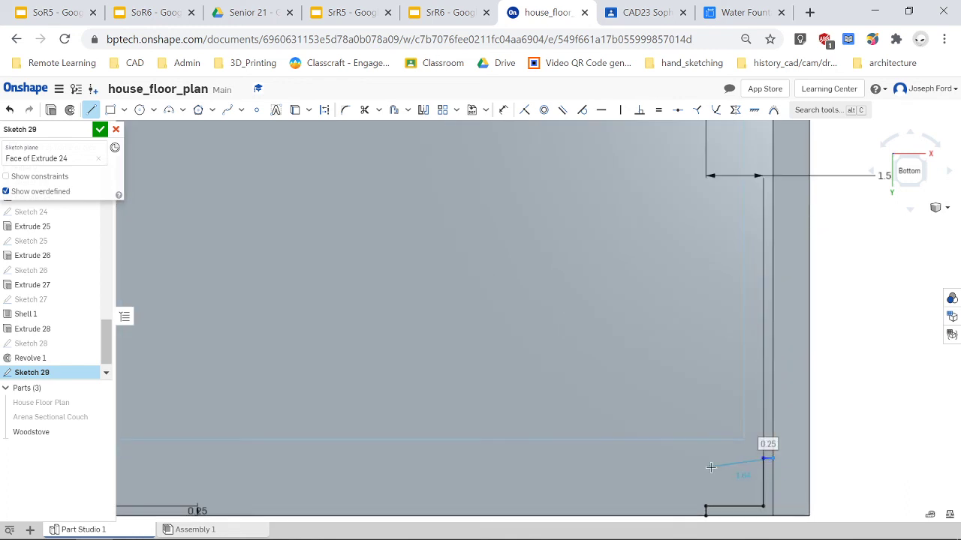
{"action": "left_click", "coordinate": [773, 516]}
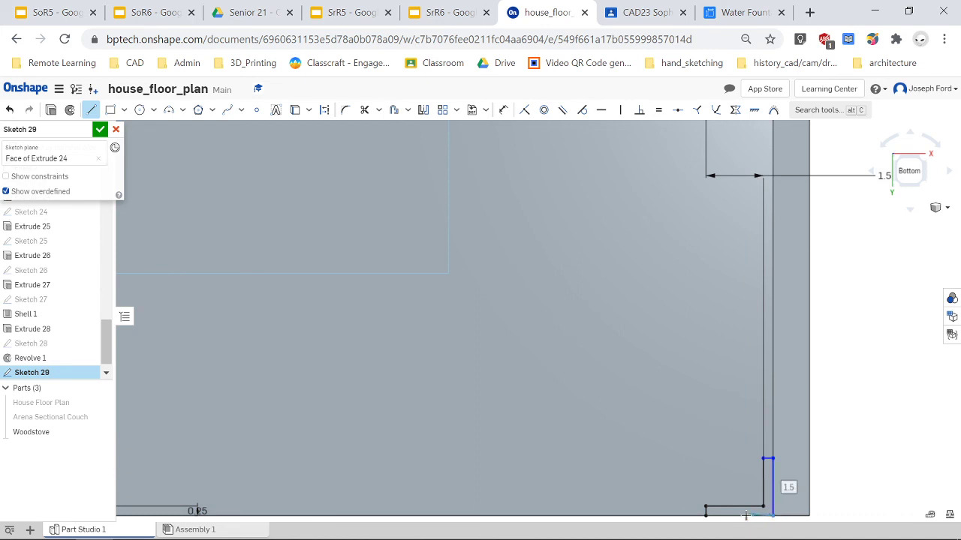
{"action": "left_click", "coordinate": [704, 515]}
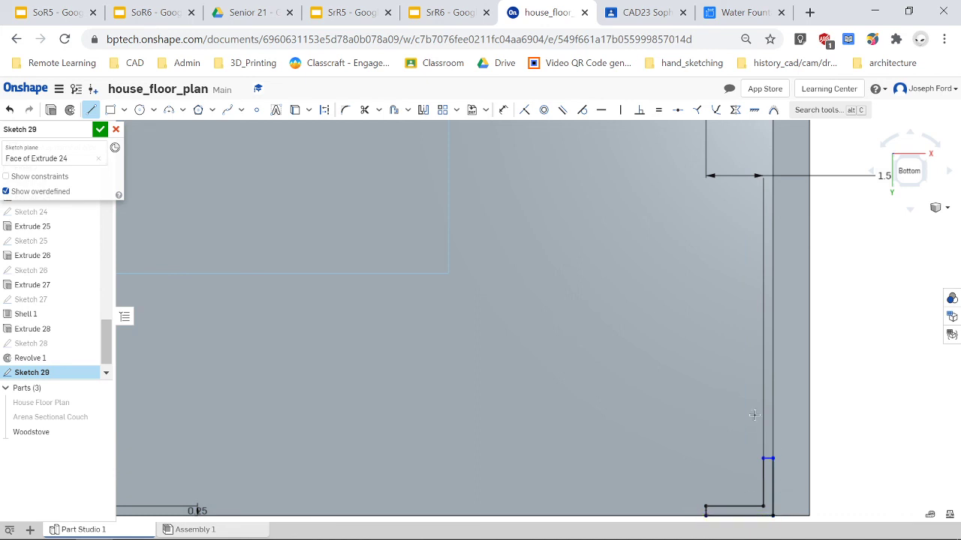
- Close the leg profile at the front corner opposite the handle with a 1.5 in side line and a 1.75 in front-edge line
{"action": "scroll", "coordinate": [754, 415], "scroll_direction": "down", "scroll_amount": 5}
{"action": "scroll", "coordinate": [757, 322], "scroll_direction": "up", "scroll_amount": 5}
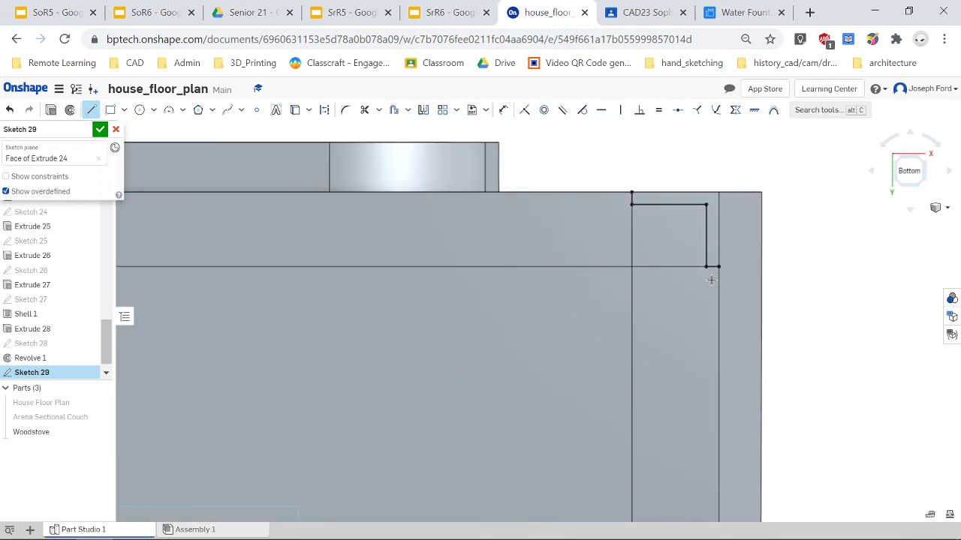
{"action": "left_click", "coordinate": [719, 259]}
{"action": "left_click", "coordinate": [717, 192]}
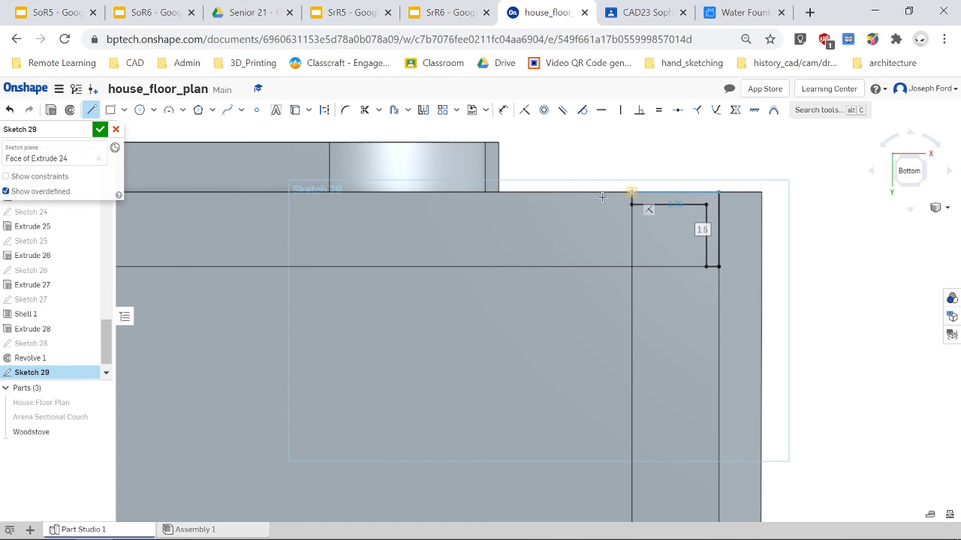
- Close the leg profile at the front corner beside the handle with 1.5 in lines along the side and front edges
{"action": "scroll", "coordinate": [172, 350], "scroll_direction": "down", "scroll_amount": 5}
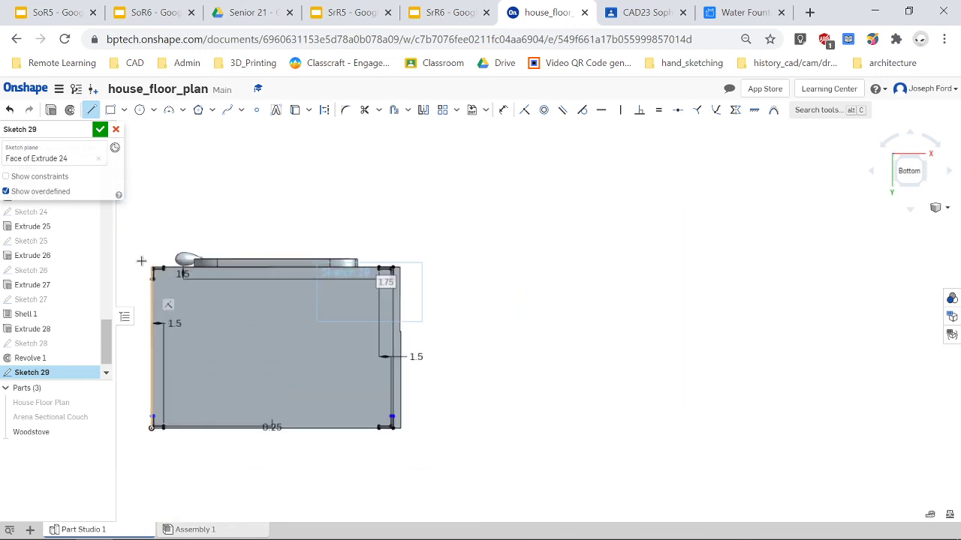
{"action": "scroll", "coordinate": [140, 260], "scroll_direction": "up", "scroll_amount": 5}
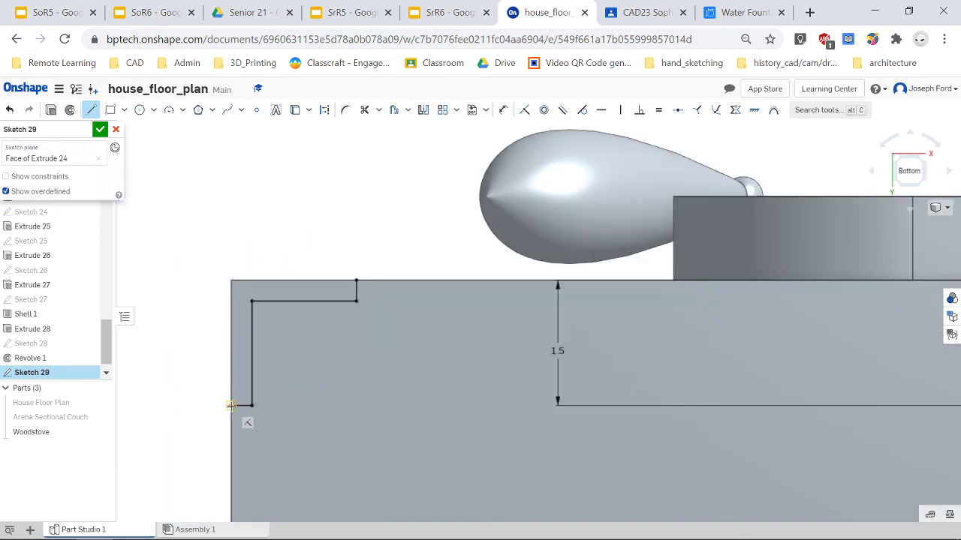
{"action": "left_click", "coordinate": [231, 406]}
{"action": "left_click", "coordinate": [231, 281]}
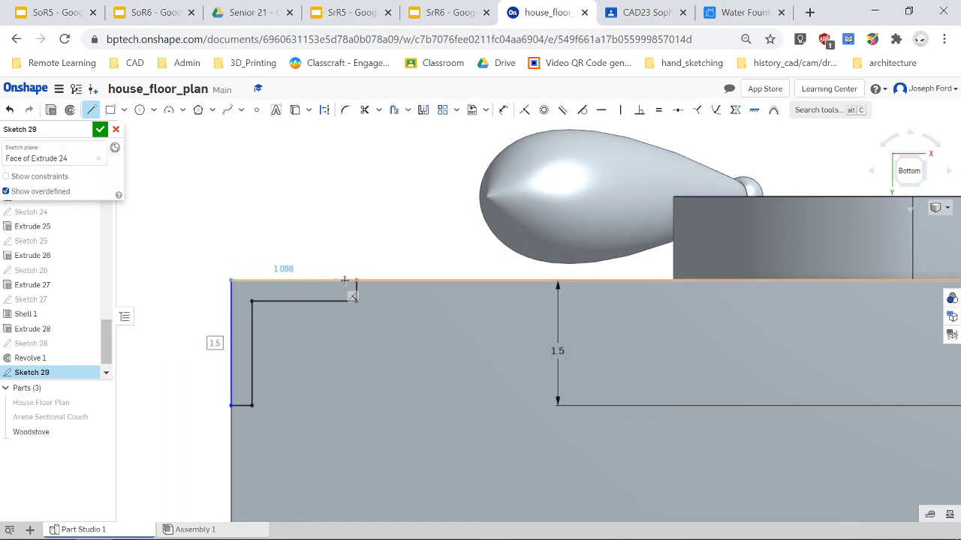
{"action": "left_click", "coordinate": [356, 281]}
- Close the leg profile at the back corner on the handle side with 1.5 in lines along the side and back edges
{"action": "scroll", "coordinate": [369, 371], "scroll_direction": "down", "scroll_amount": 5}
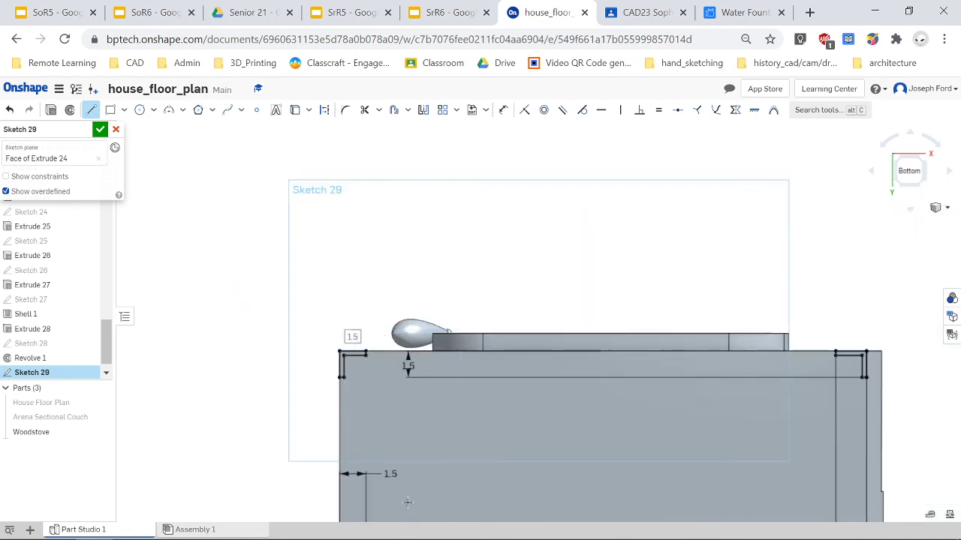
{"action": "scroll", "coordinate": [406, 499], "scroll_direction": "down", "scroll_amount": 5}
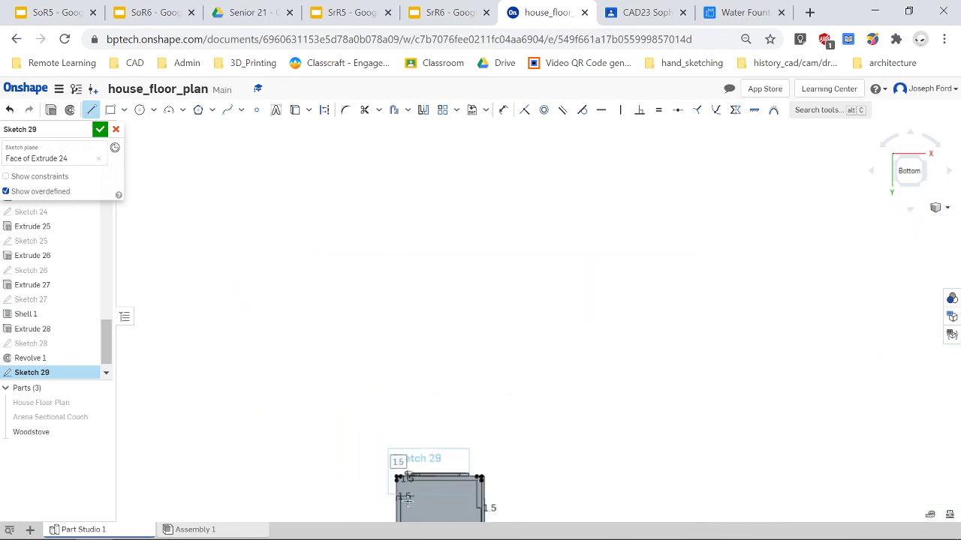
{"action": "left_click", "coordinate": [909, 171]}
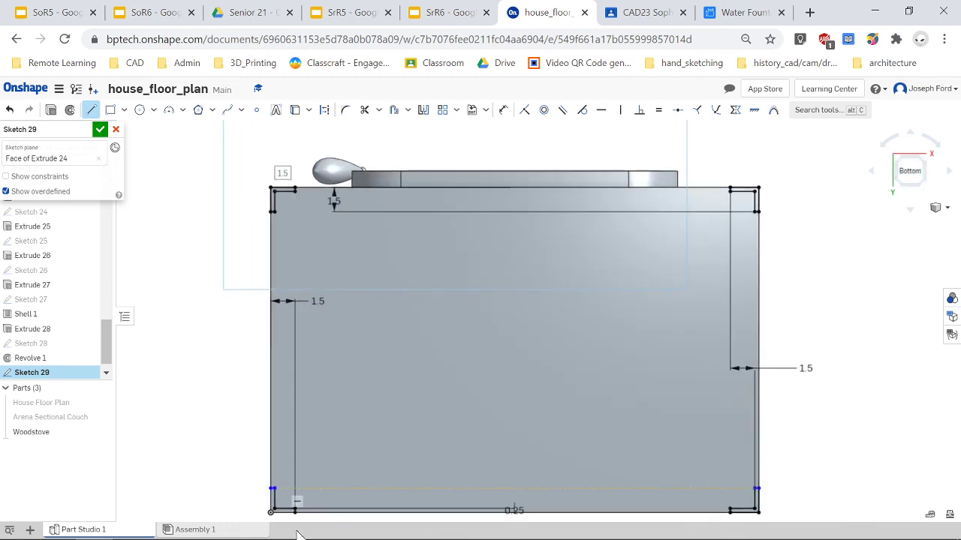
{"action": "scroll", "coordinate": [296, 507], "scroll_direction": "up", "scroll_amount": 5}
{"action": "scroll", "coordinate": [710, 242], "scroll_direction": "down", "scroll_amount": 3}
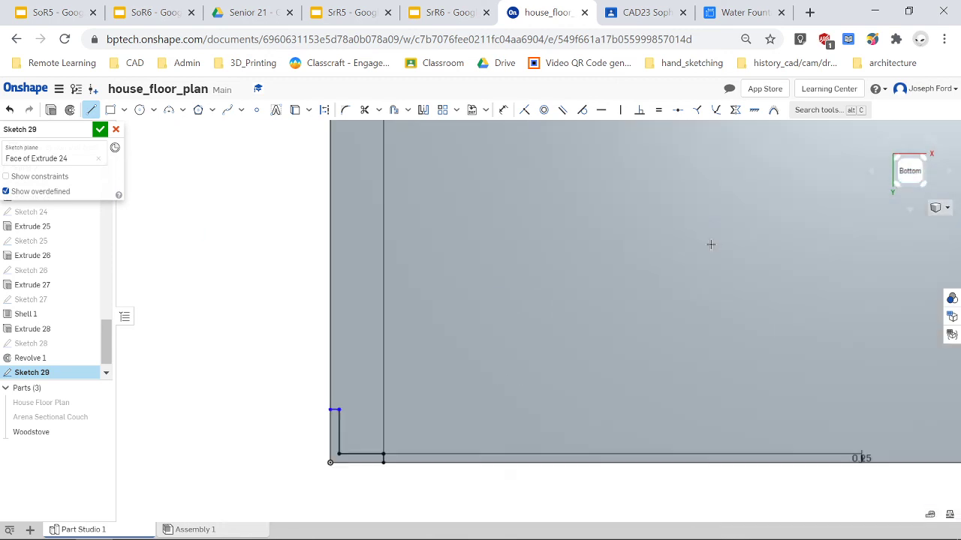
{"action": "scroll", "coordinate": [620, 348], "scroll_direction": "up", "scroll_amount": 3}
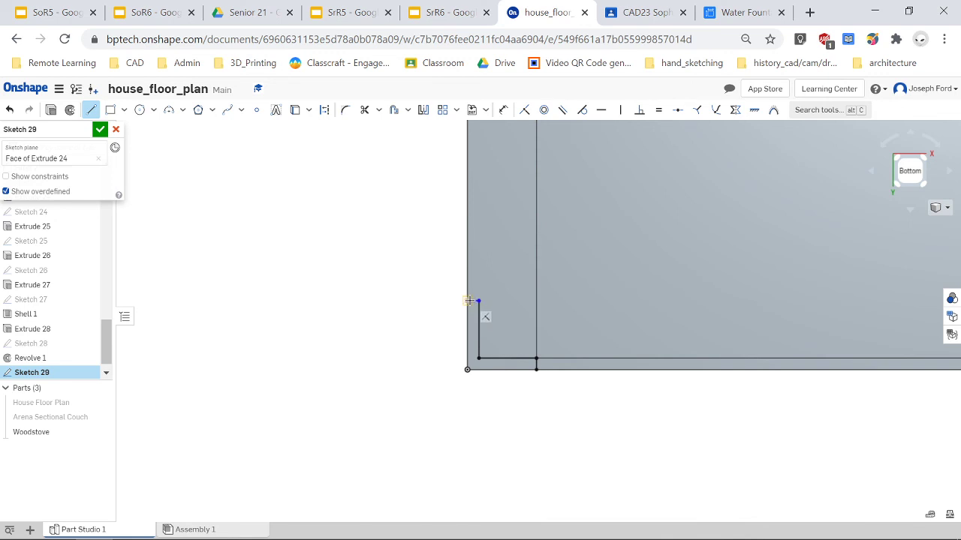
{"action": "left_click", "coordinate": [466, 369]}
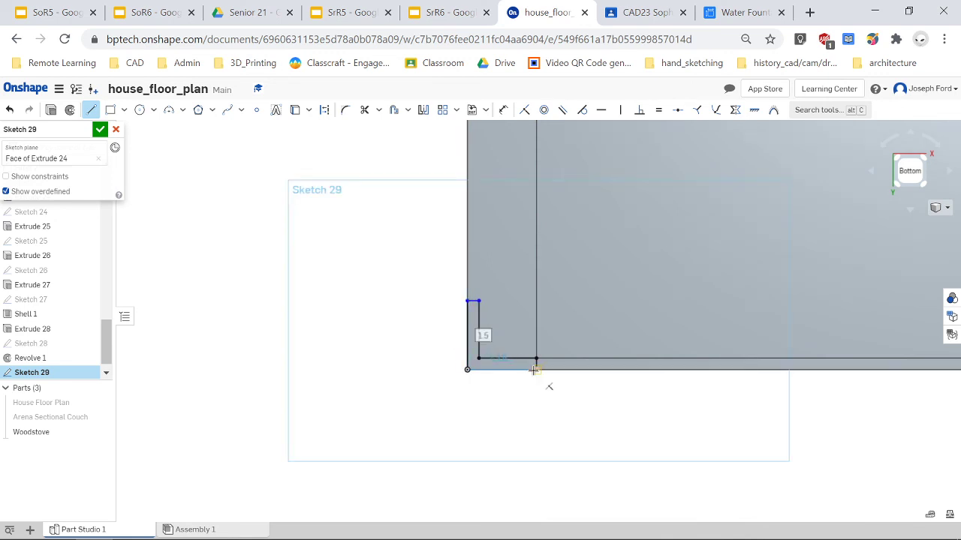
{"action": "left_click", "coordinate": [534, 369]}
{"action": "left_click", "coordinate": [912, 182]}
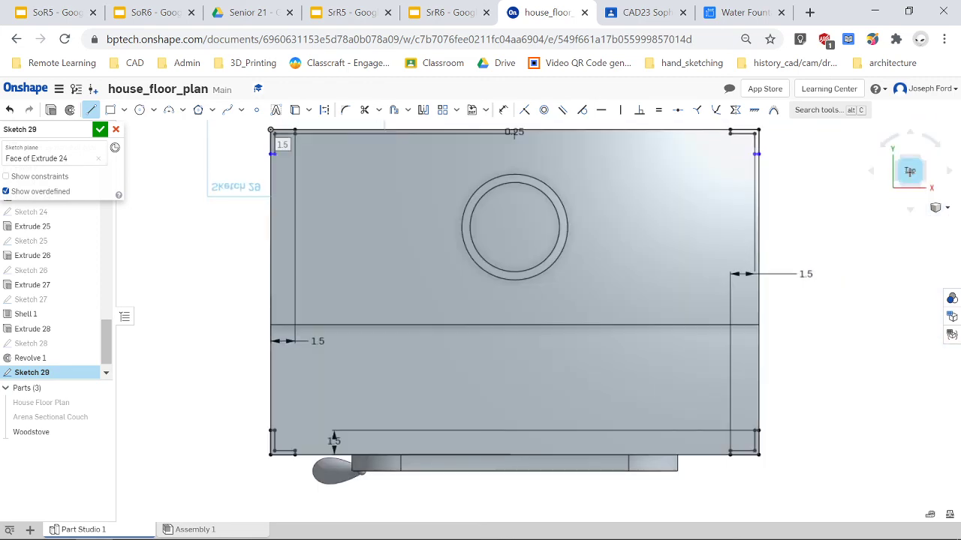
- Finish the leg sketch and extrude its four corner profiles 4 in down from the underside with a 3 deg draft, adding them to Woodstove
{"action": "mouse_move", "coordinate": [365, 397]}
{"action": "right_mouse_down"}
{"action": "mouse_move", "coordinate": [424, 367]}
{"action": "mouse_move", "coordinate": [399, 273]}
{"action": "mouse_move", "coordinate": [452, 217]}
{"action": "mouse_move", "coordinate": [422, 198]}
{"action": "right_mouse_up"}
{"action": "left_click", "coordinate": [912, 160]}
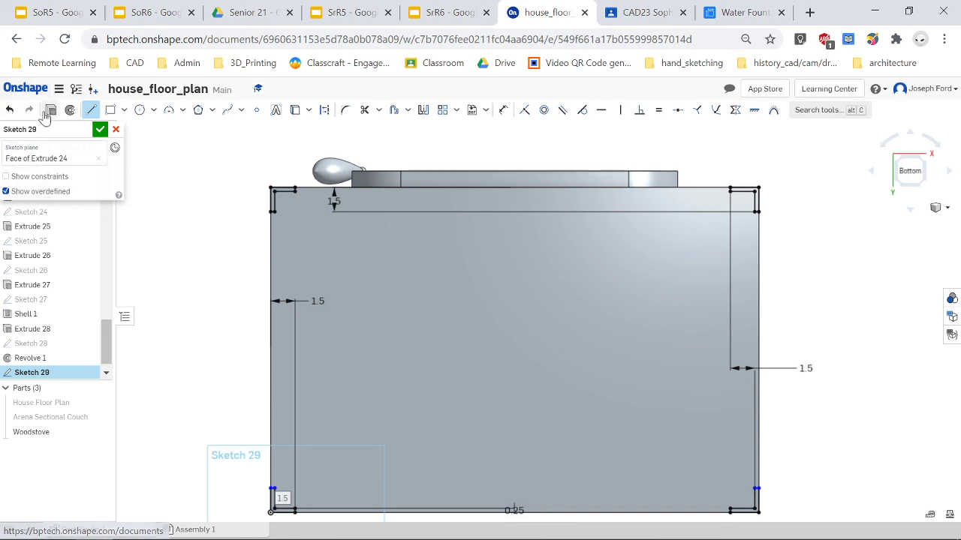
{"action": "left_click", "coordinate": [100, 129]}
{"action": "key", "text": "shift+e"}
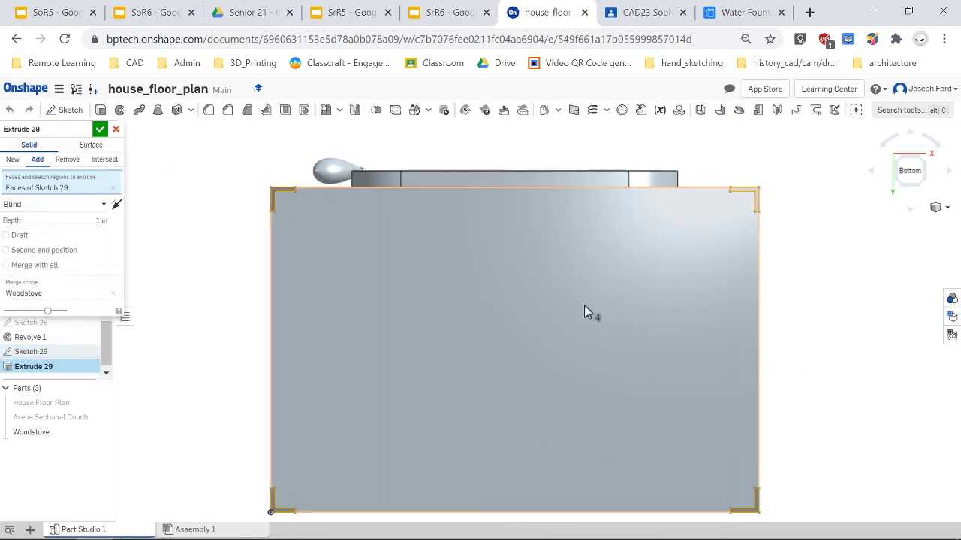
{"action": "right_click_drag", "start_coordinate": [584, 312], "coordinate": [576, 350]}
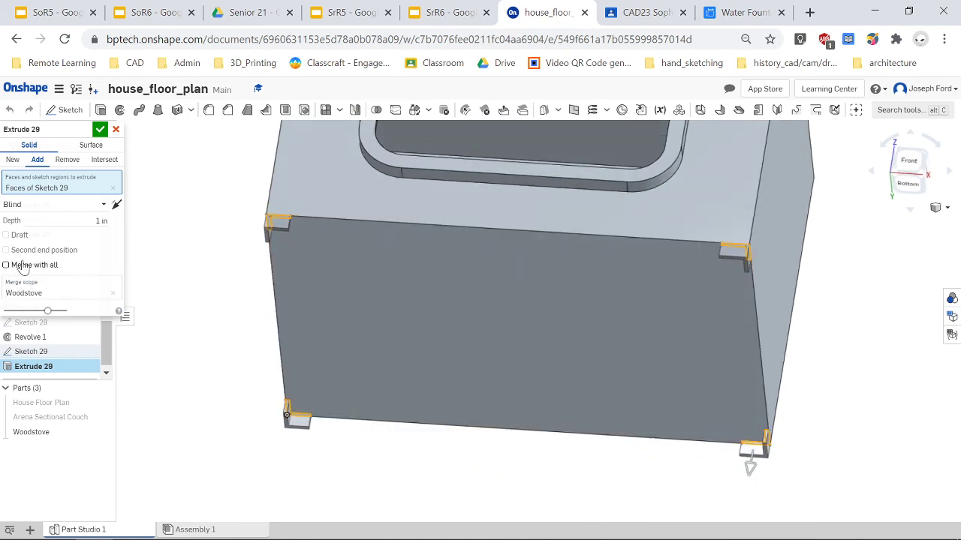
{"action": "left_click", "coordinate": [100, 220]}
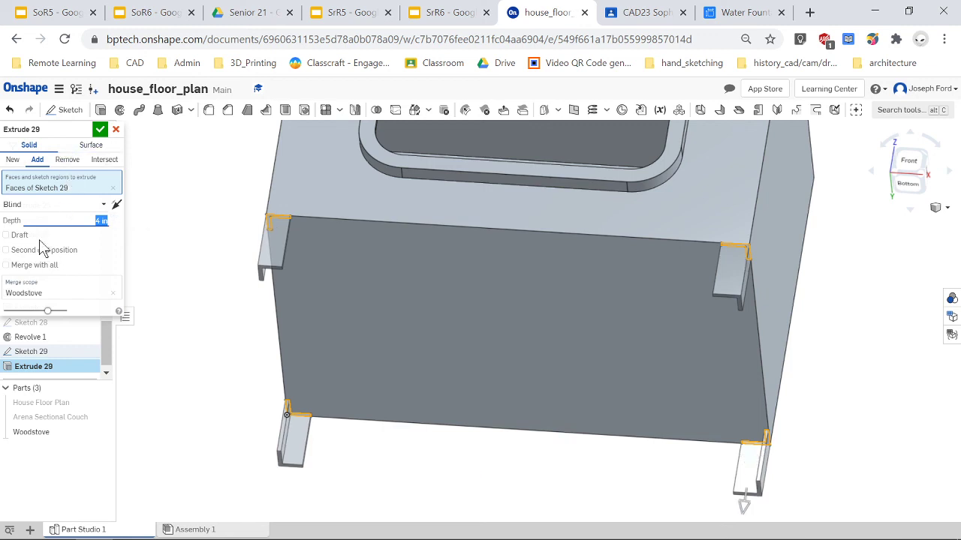
{"action": "left_click", "coordinate": [8, 236]}
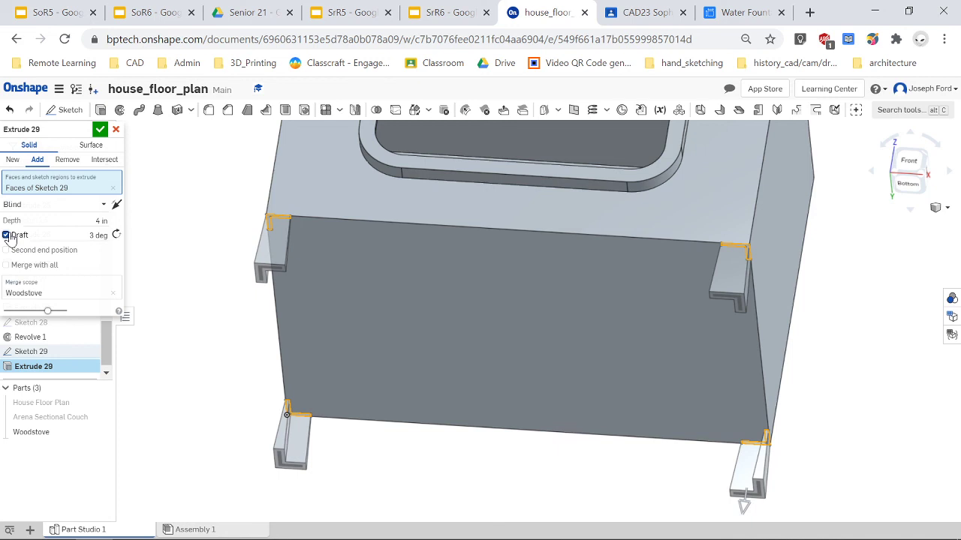
{"action": "left_click", "coordinate": [98, 134]}
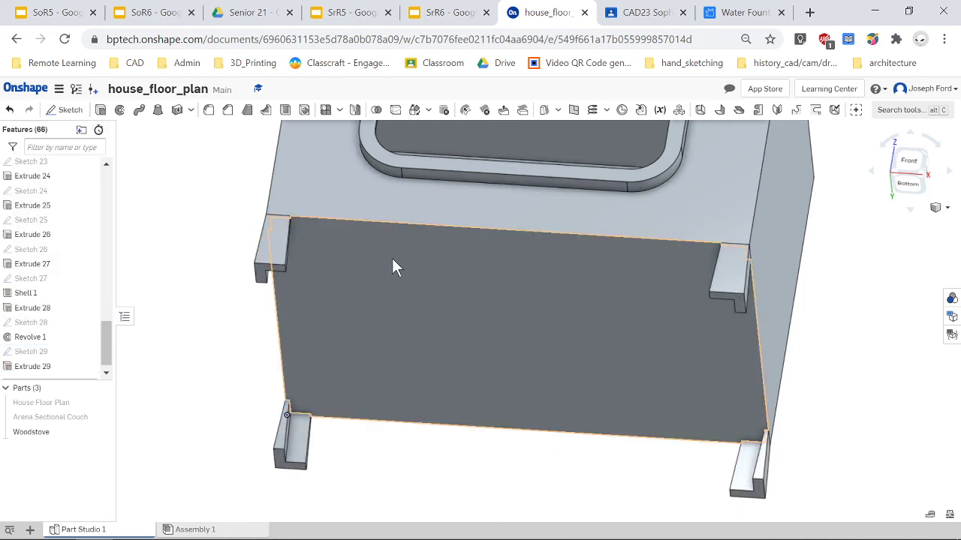
- Inspect the drafted legs and the whole woodstove from below, from the front and from an angled view
{"action": "right_click_drag", "start_coordinate": [392, 258], "coordinate": [385, 307]}
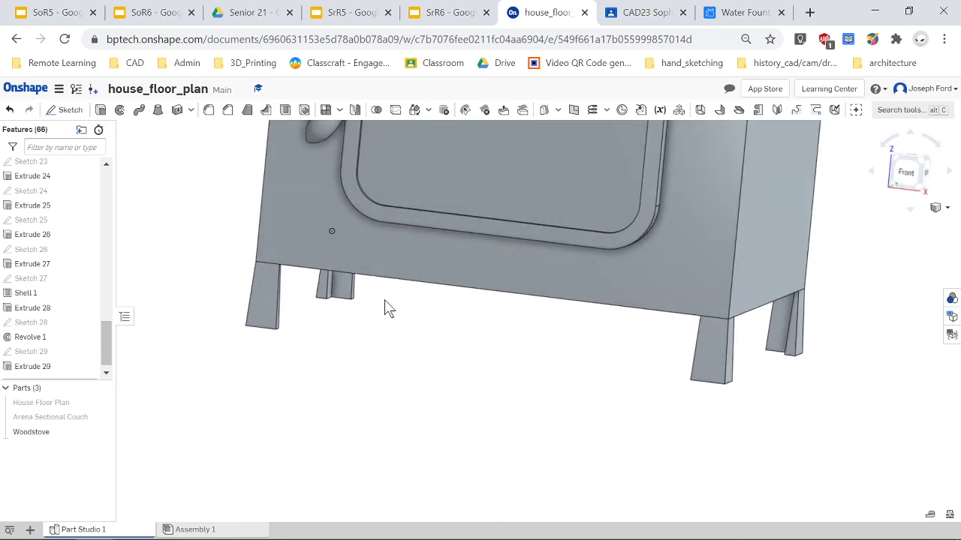
{"action": "scroll", "coordinate": [550, 312], "scroll_direction": "down", "scroll_amount": 5}
{"action": "scroll", "coordinate": [497, 252], "scroll_direction": "up", "scroll_amount": 3}
{"action": "right_click_drag", "start_coordinate": [408, 338], "coordinate": [391, 353]}
{"action": "scroll", "coordinate": [405, 124], "scroll_direction": "down", "scroll_amount": 5}
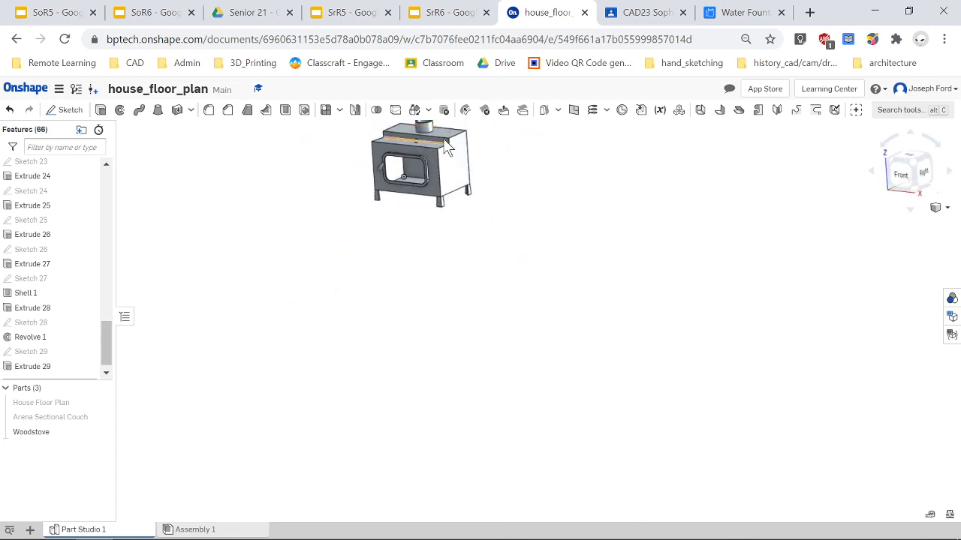
{"action": "left_click", "coordinate": [901, 172]}
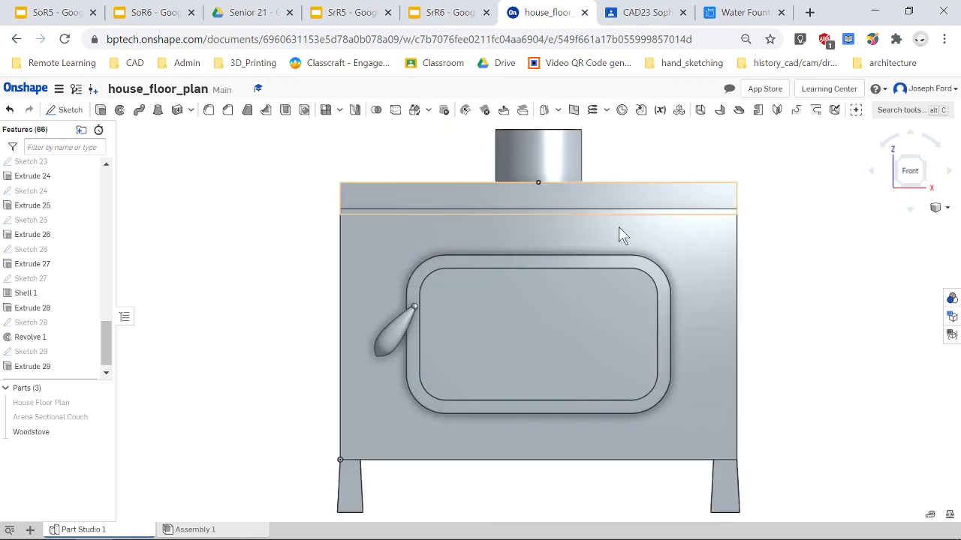
{"action": "right_click_drag", "start_coordinate": [726, 328], "coordinate": [706, 357]}
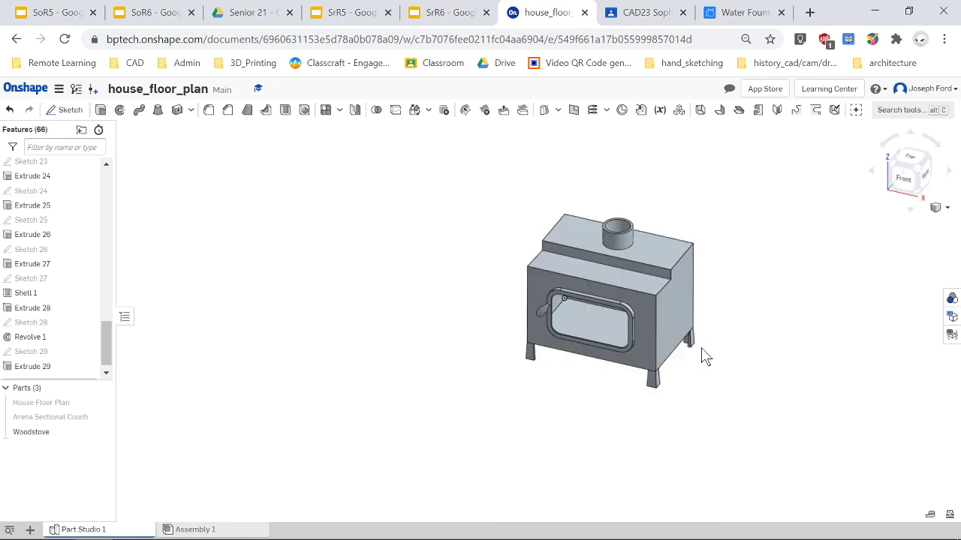
- Change the appearance of the Woodstove part to the dark grey palette colour 707980
{"action": "right_click", "coordinate": [47, 433]}
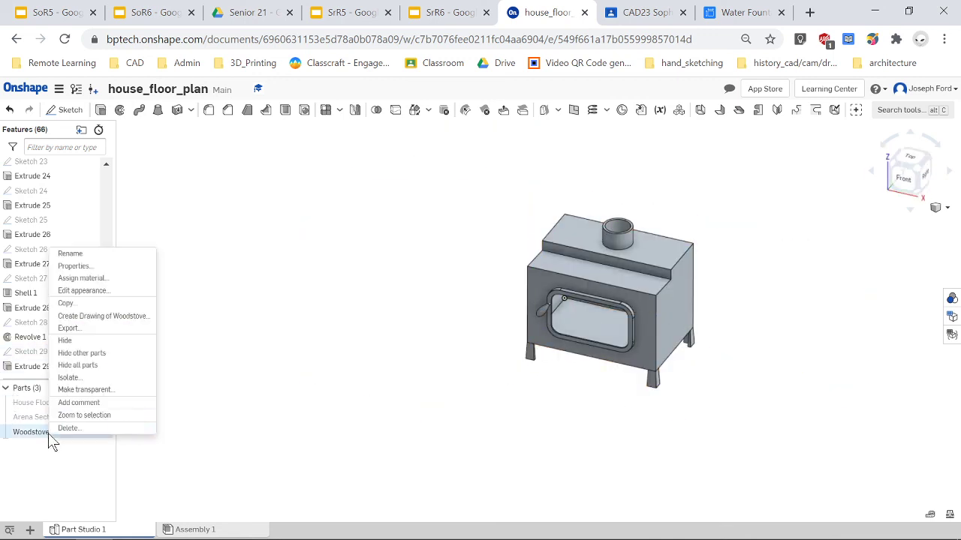
{"action": "left_click", "coordinate": [94, 290]}
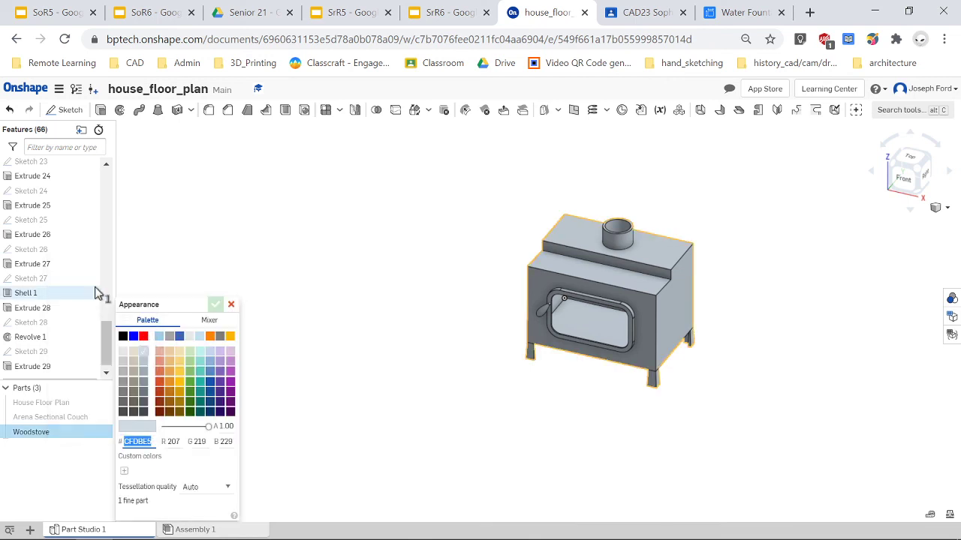
{"action": "left_click", "coordinate": [144, 413]}
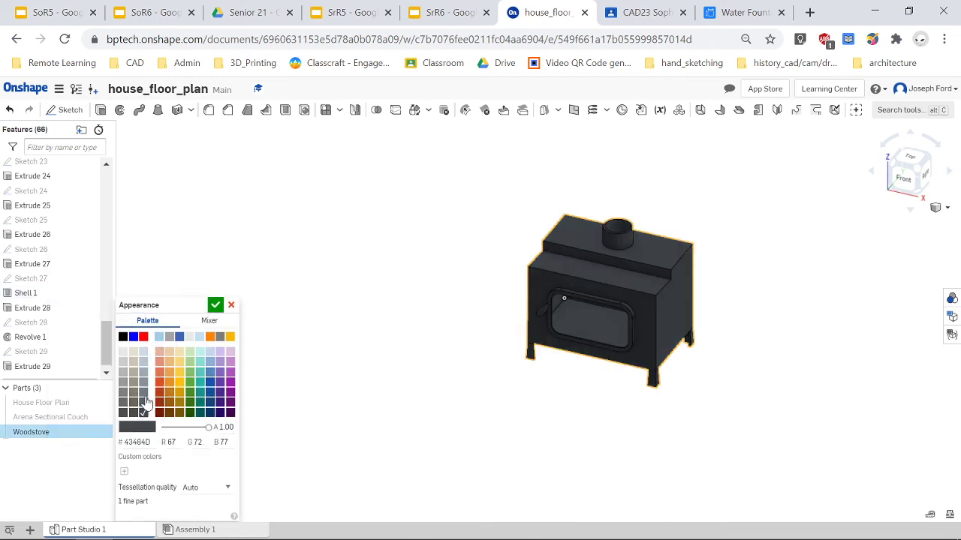
{"action": "left_click", "coordinate": [144, 393]}
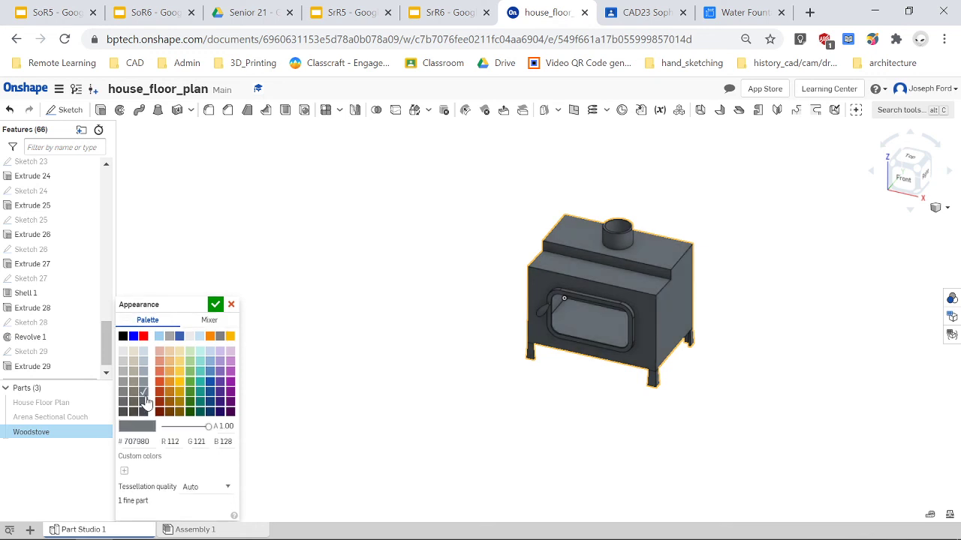
{"action": "left_click", "coordinate": [215, 304]}
- Show the House Floor Plan part to compare the woodstove's size with the house, and hide it again
{"action": "mouse_move", "coordinate": [423, 337]}
{"action": "right_mouse_down"}
{"action": "mouse_move", "coordinate": [436, 328]}
{"action": "mouse_move", "coordinate": [403, 322]}
{"action": "mouse_move", "coordinate": [429, 322]}
{"action": "right_mouse_up"}
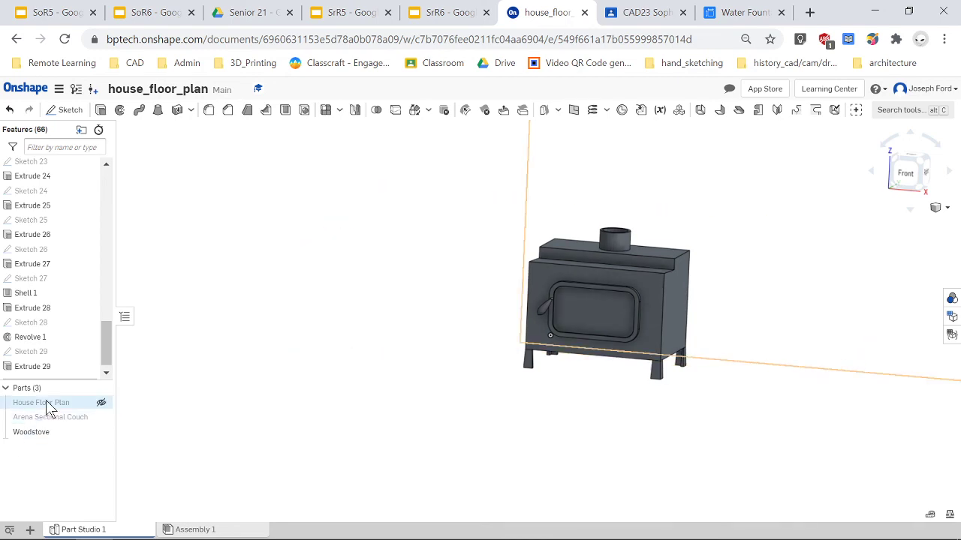
{"action": "left_click", "coordinate": [101, 402]}
{"action": "scroll", "coordinate": [631, 324], "scroll_direction": "down", "scroll_amount": 5}
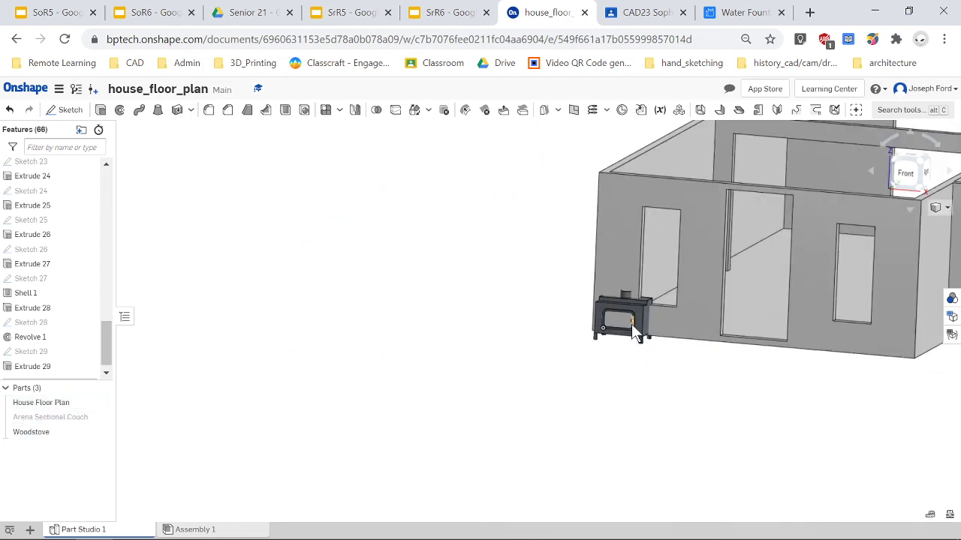
{"action": "right_click_drag", "start_coordinate": [631, 323], "coordinate": [840, 452]}
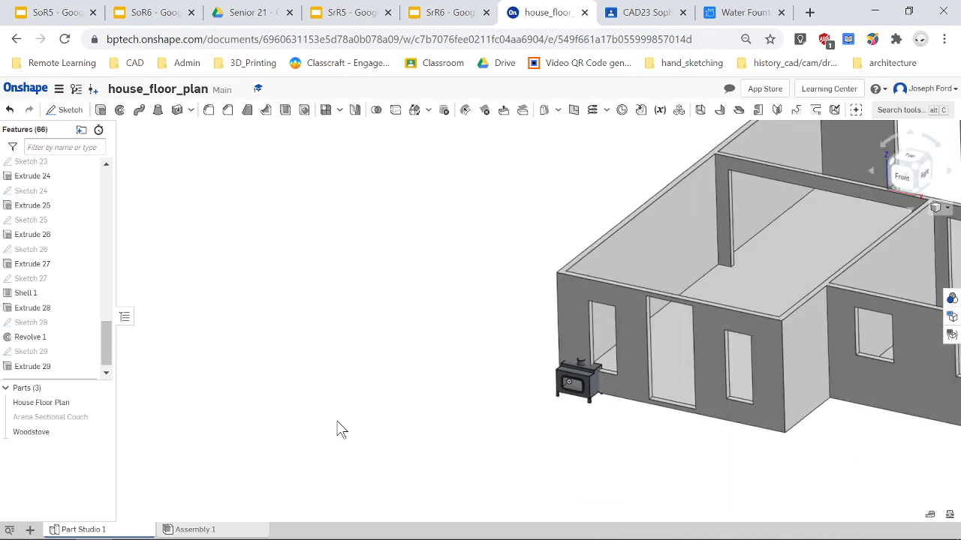
{"action": "left_click", "coordinate": [102, 402]}
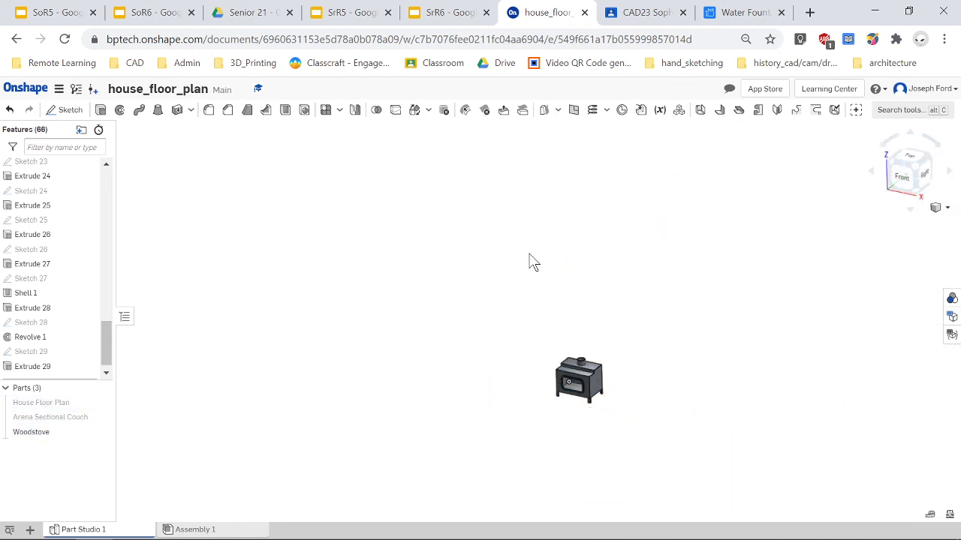
{"action": "scroll", "coordinate": [555, 349], "scroll_direction": "up", "scroll_amount": 5}
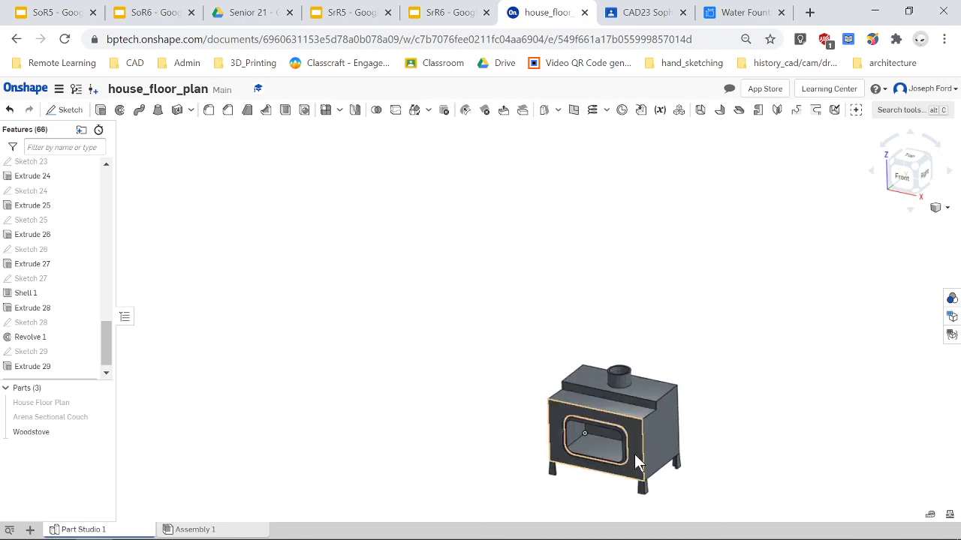